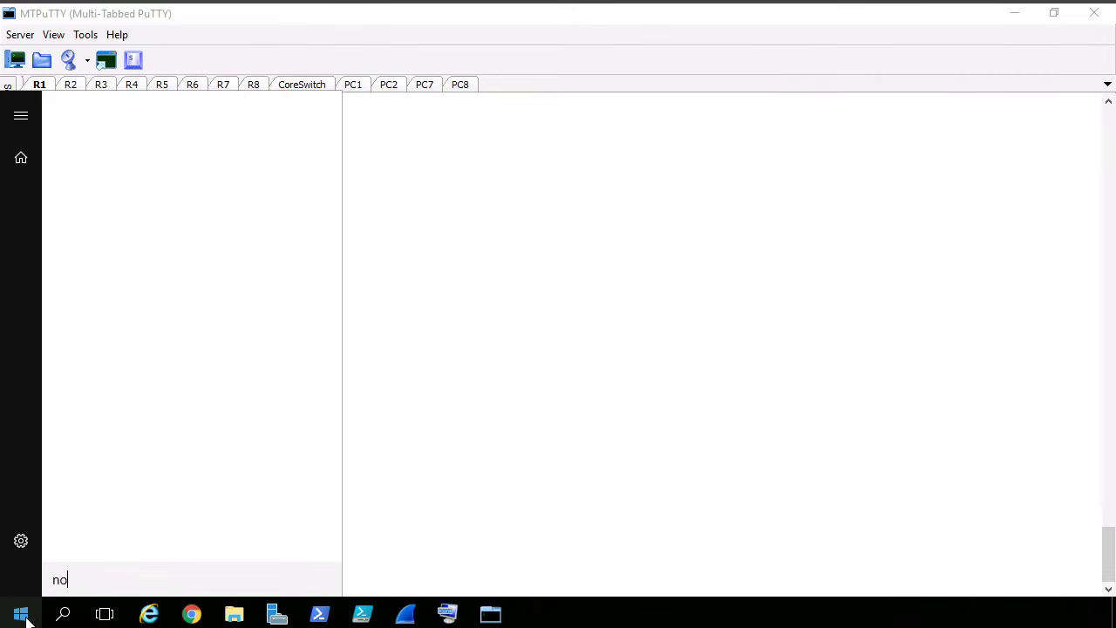
# - Open Notepad and set its text font size to 16
pyautogui.press('Return')
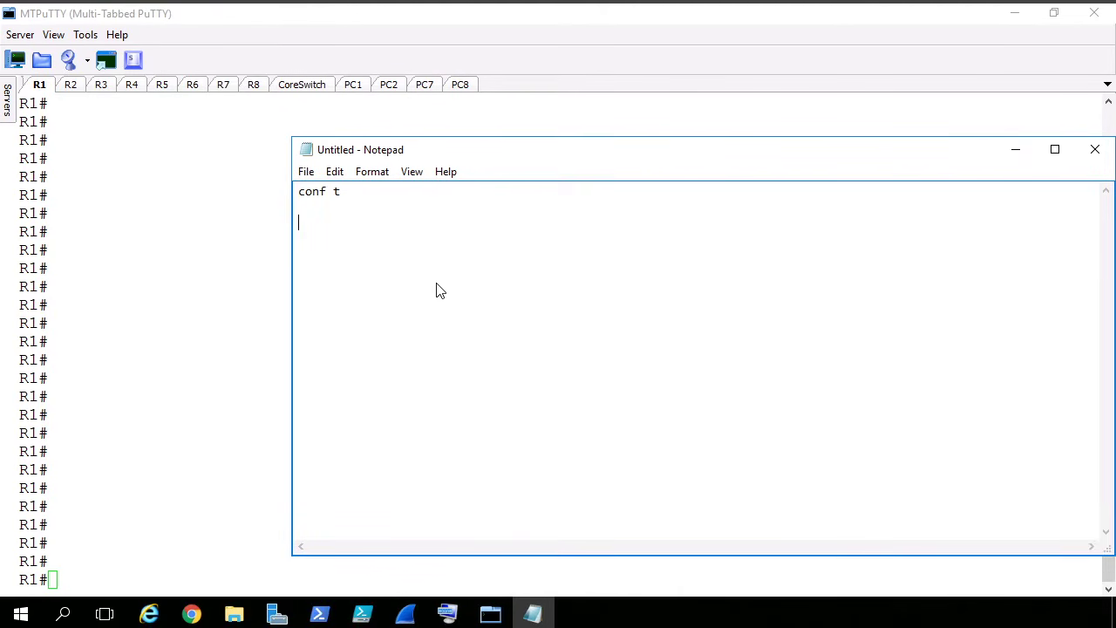
pyautogui.click(415, 173)
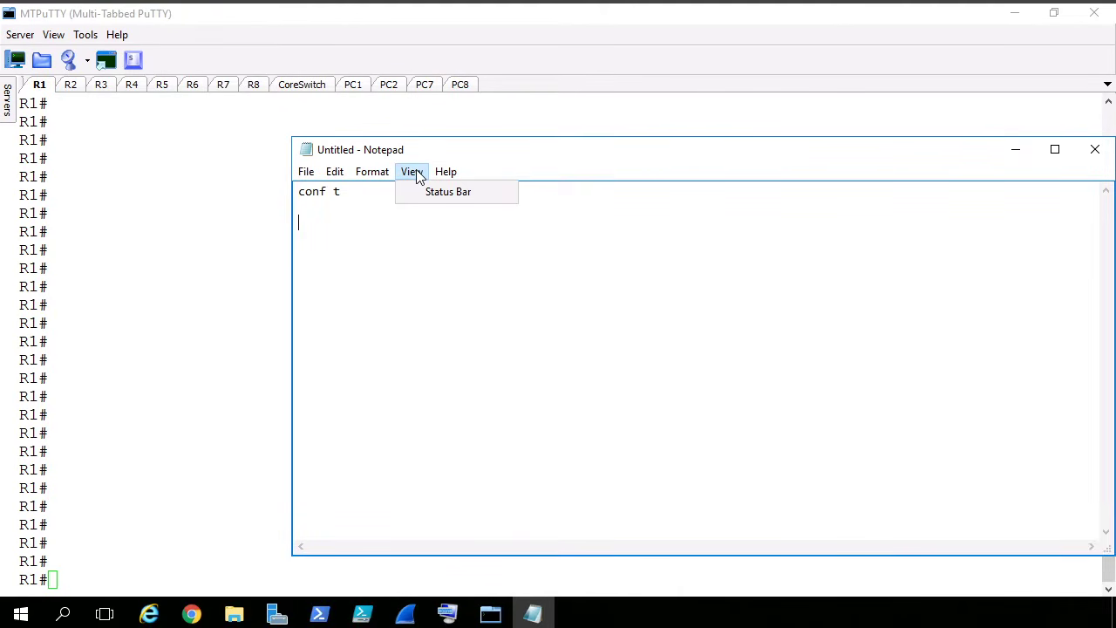
pyautogui.click(406, 248)
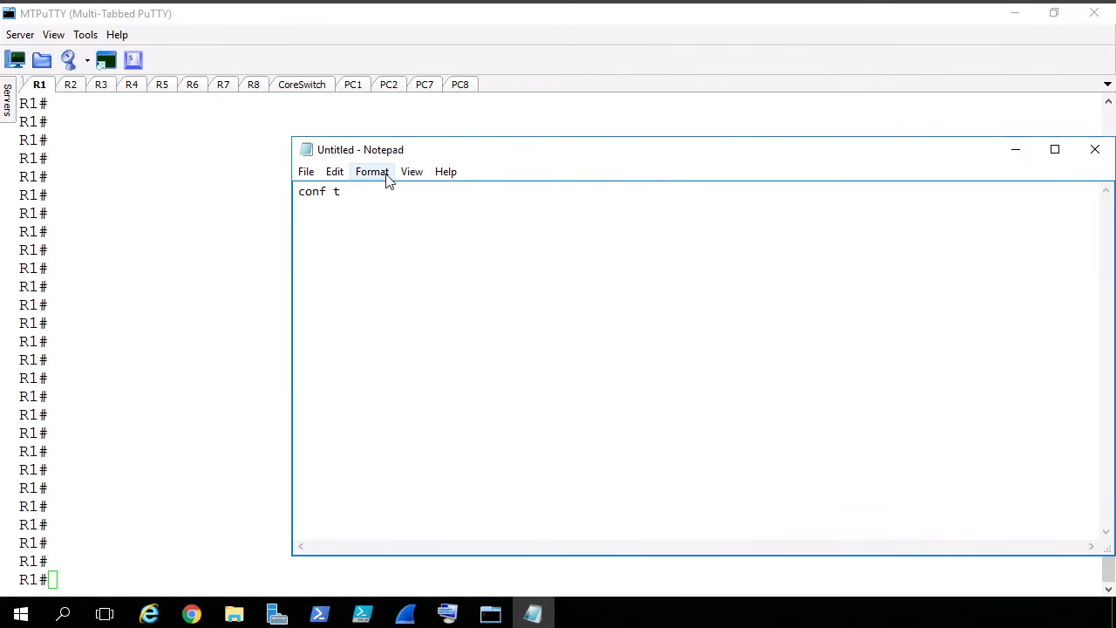
pyautogui.click(386, 174)
pyautogui.click(407, 284)
pyautogui.hotkey('ctrl', 'a')
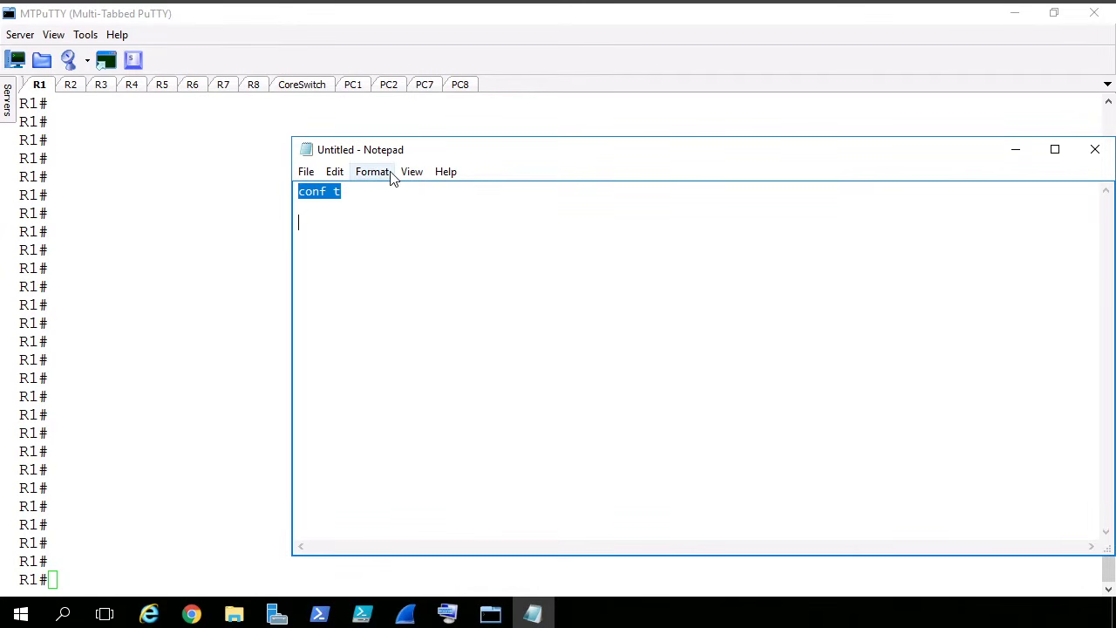
pyautogui.click(388, 173)
pyautogui.click(394, 211)
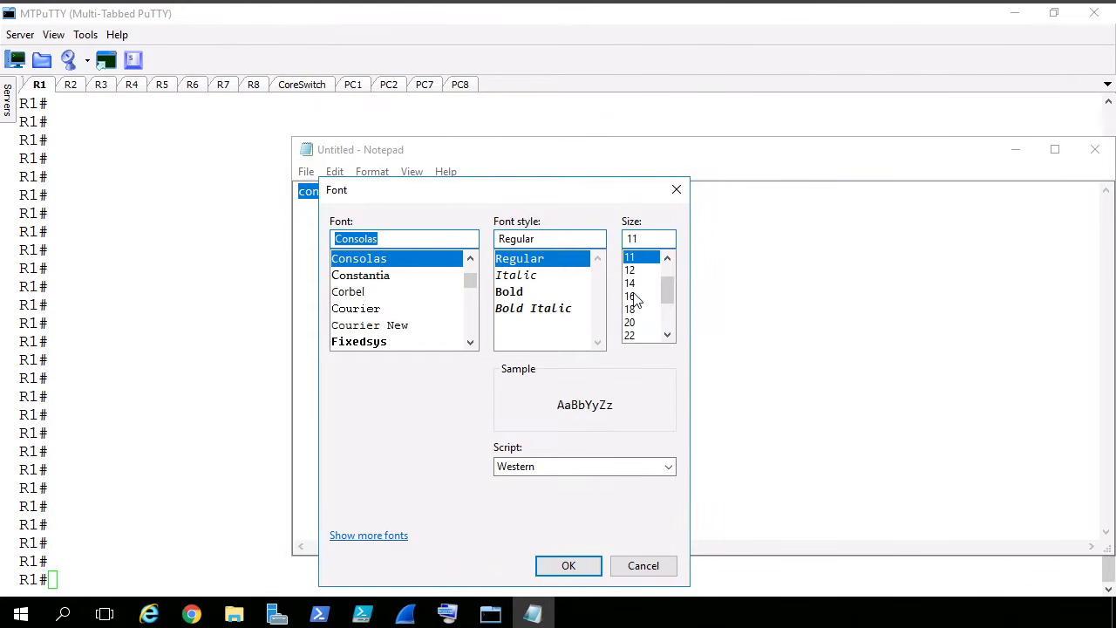
pyautogui.click(634, 298)
pyautogui.click(571, 567)
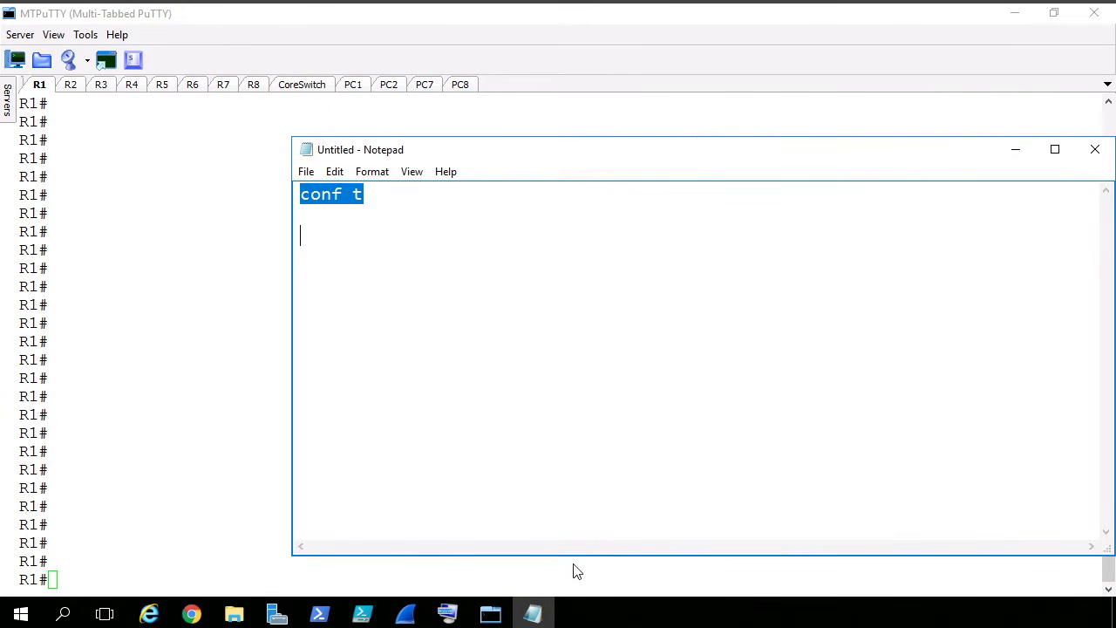
pyautogui.click(427, 242)
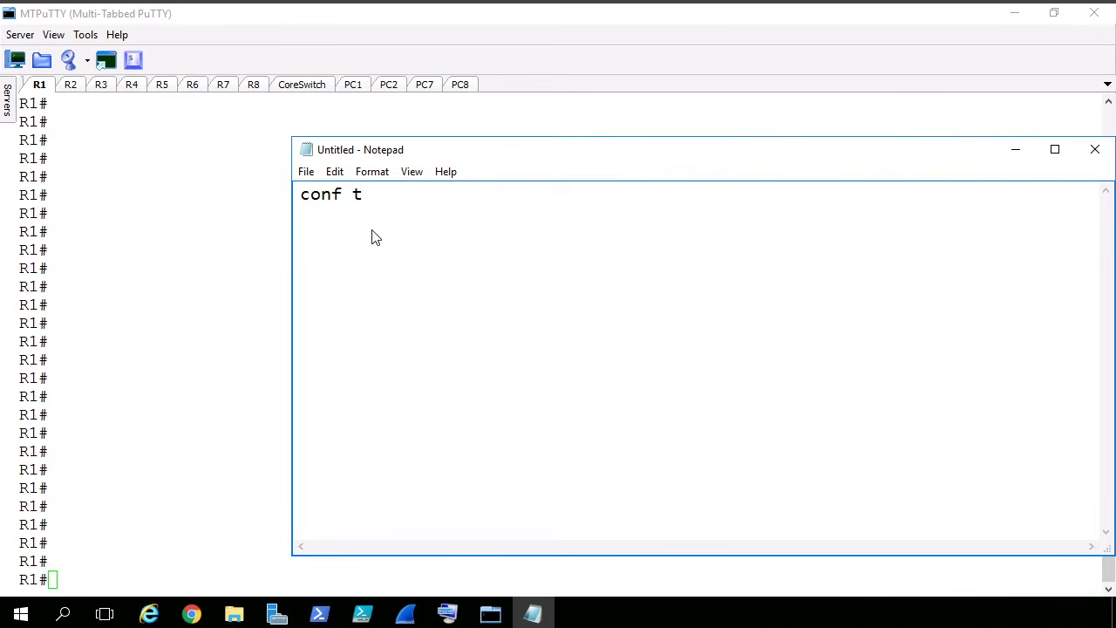
# - Add the line "router ospf 1" below "conf t" in the Notepad script
pyautogui.write('router ospf 1')
pyautogui.press('Return')
# - Finish the script with the lines "network 10.0.0.0 0.0.255.255 area 0" and "end"
pyautogui.write('netwo')
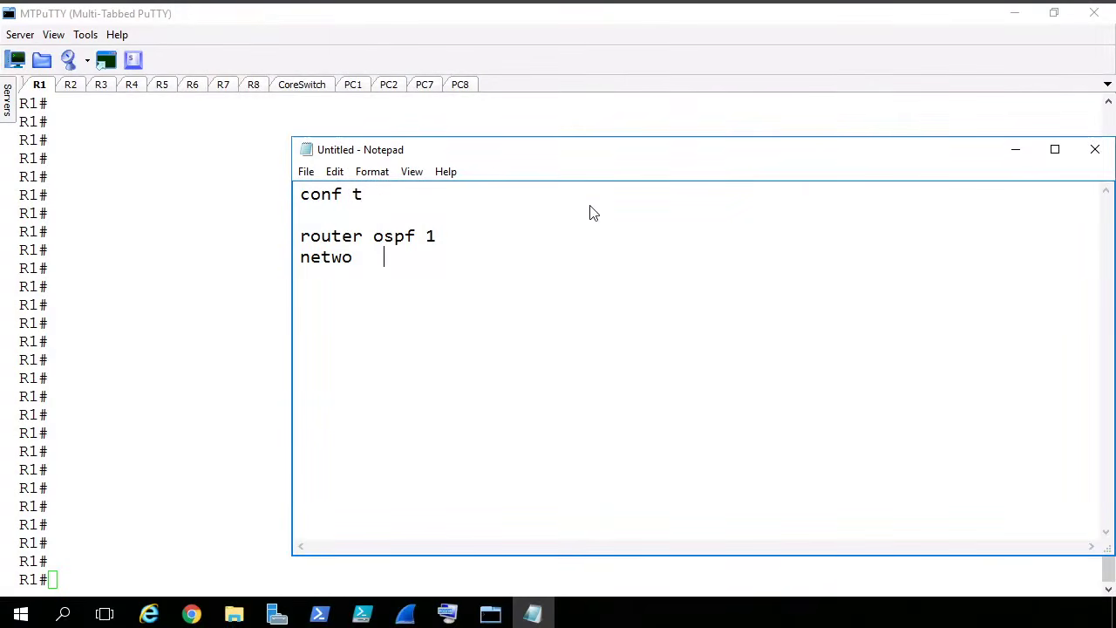
pyautogui.press('BackSpace')
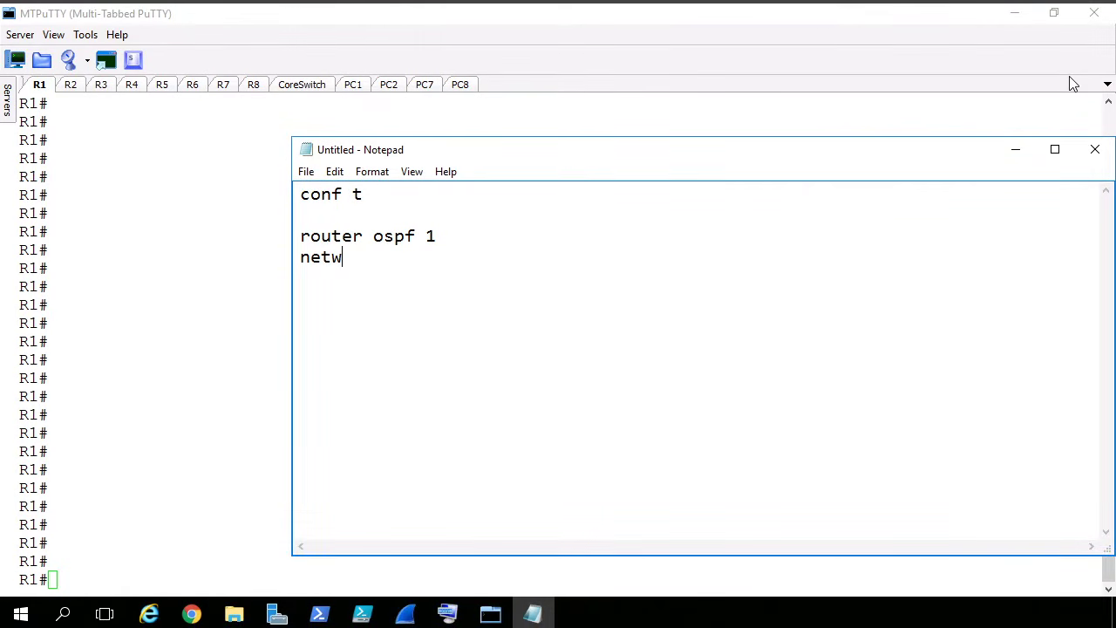
pyautogui.write('ork 10.0.0.0')
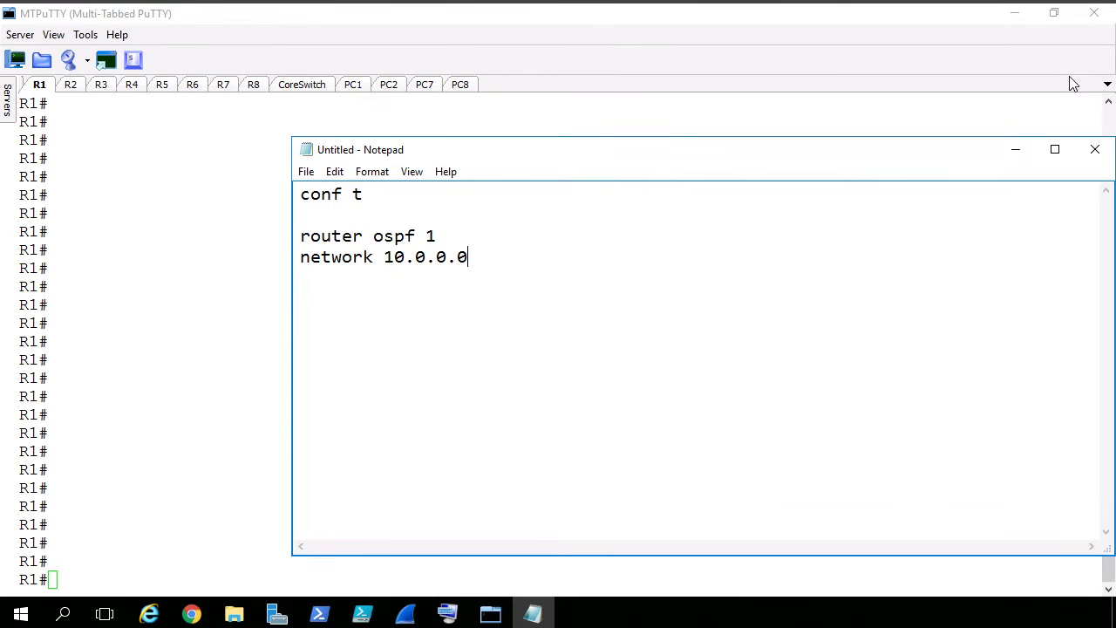
pyautogui.write('0.0.255.255')
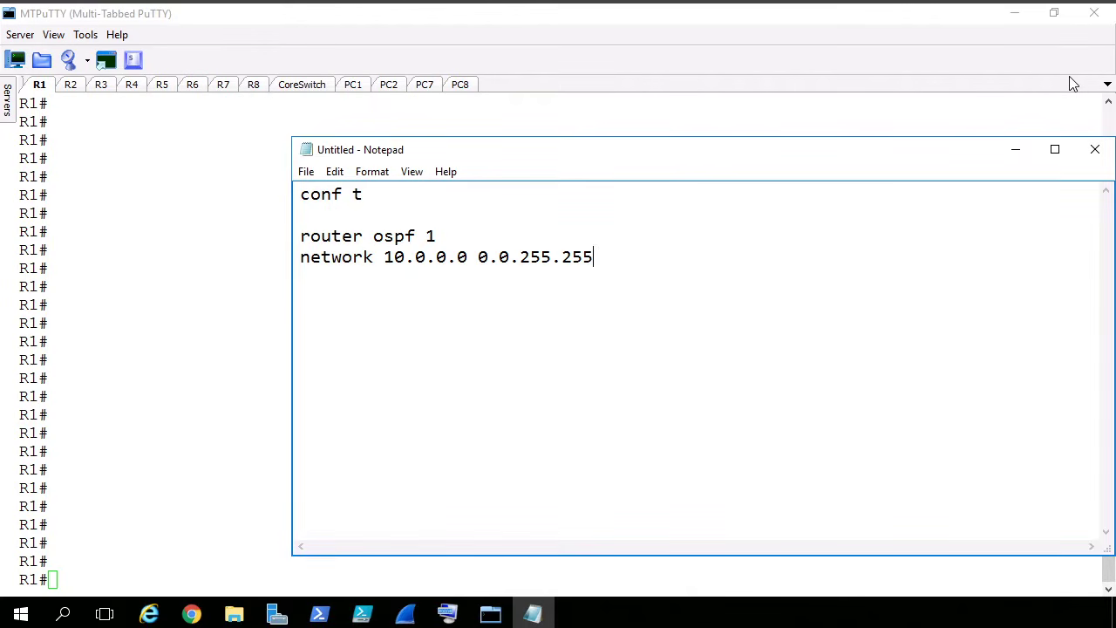
pyautogui.write('ar')
pyautogui.write('ea')
pyautogui.write(' 0 ')
pyautogui.write('end')
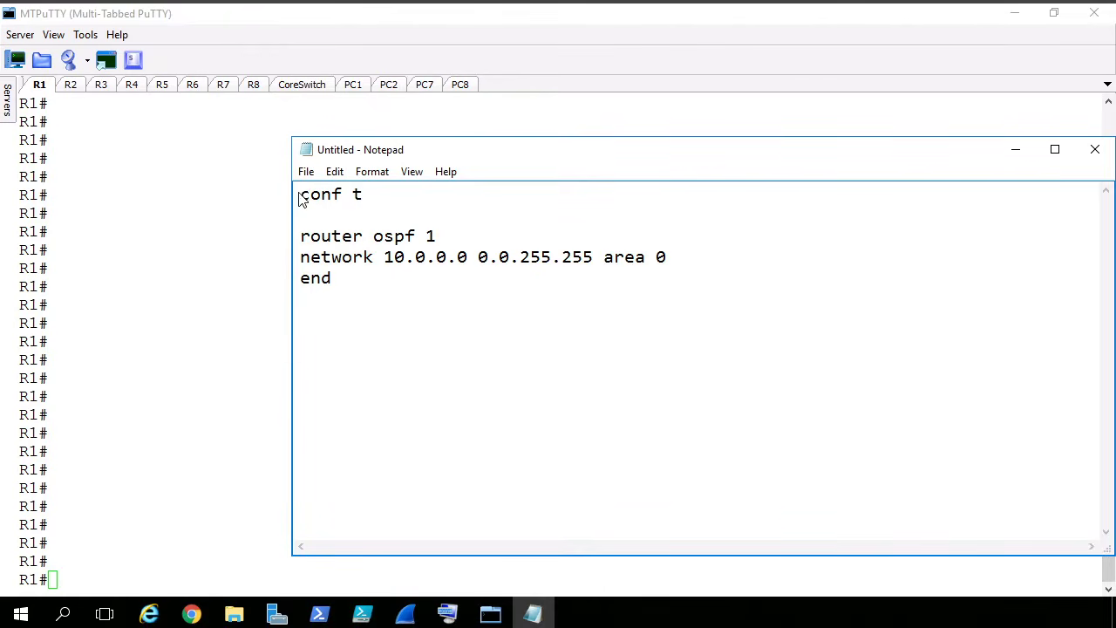
# - Select the whole OSPF script from "conf t" to "end" and copy it
pyautogui.moveTo(298, 199); pyautogui.dragTo(314, 323)
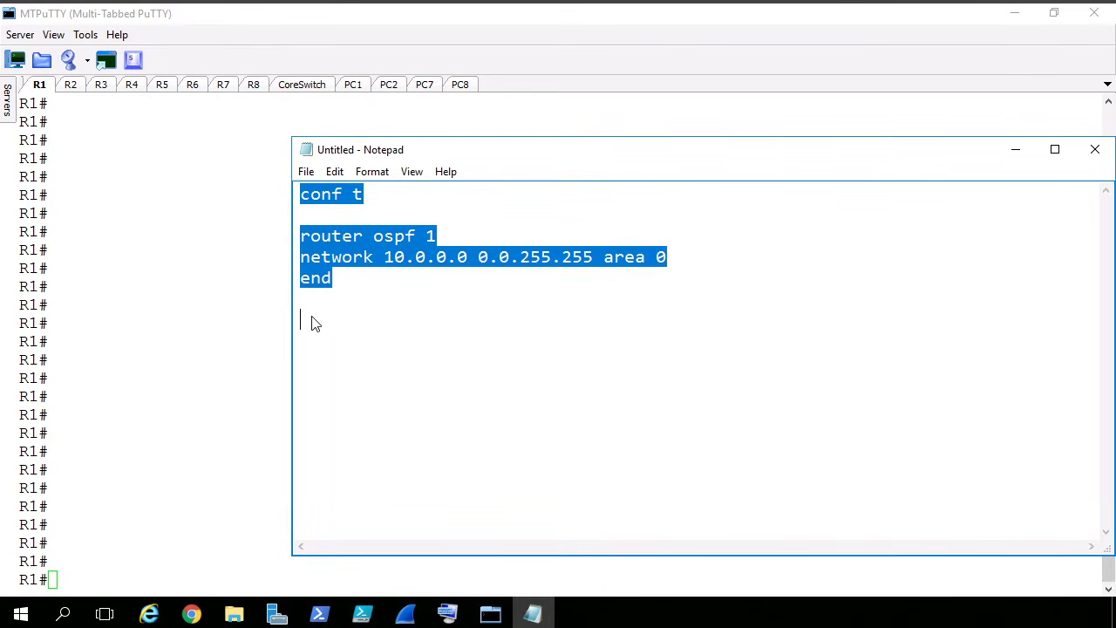
pyautogui.rightClick(330, 248)
pyautogui.click(387, 305)
# - Switch to R1's console in MTPuTTY, run "show ip int brief" and examine the IP addresses of the GigabitEthernet interfaces
pyautogui.click(96, 119)
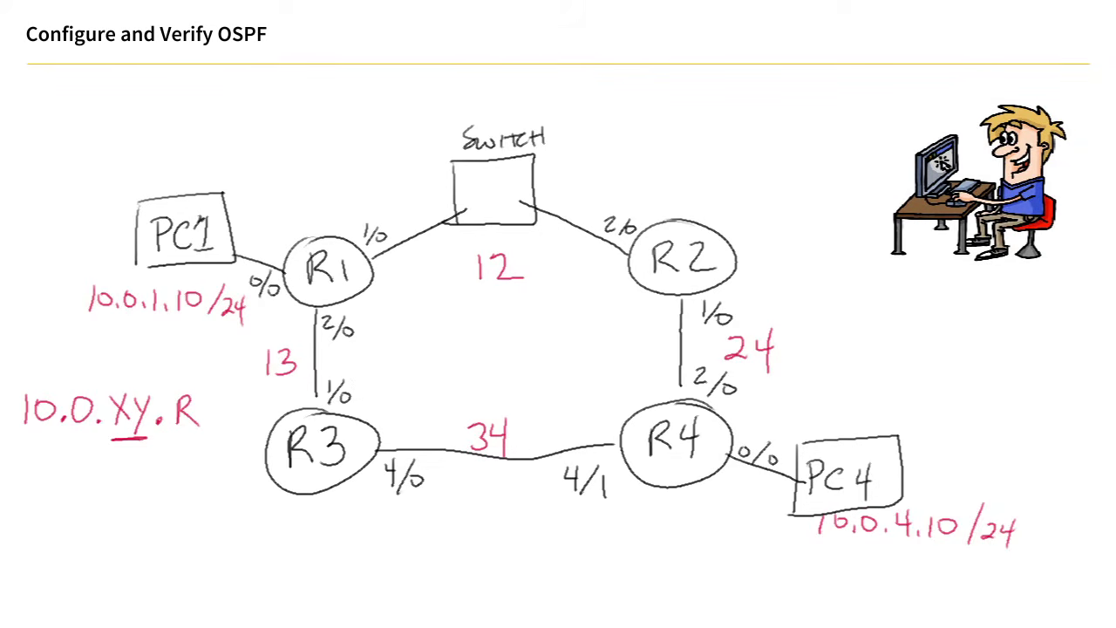
pyautogui.moveTo(257, 627)
pyautogui.click(410, 626)
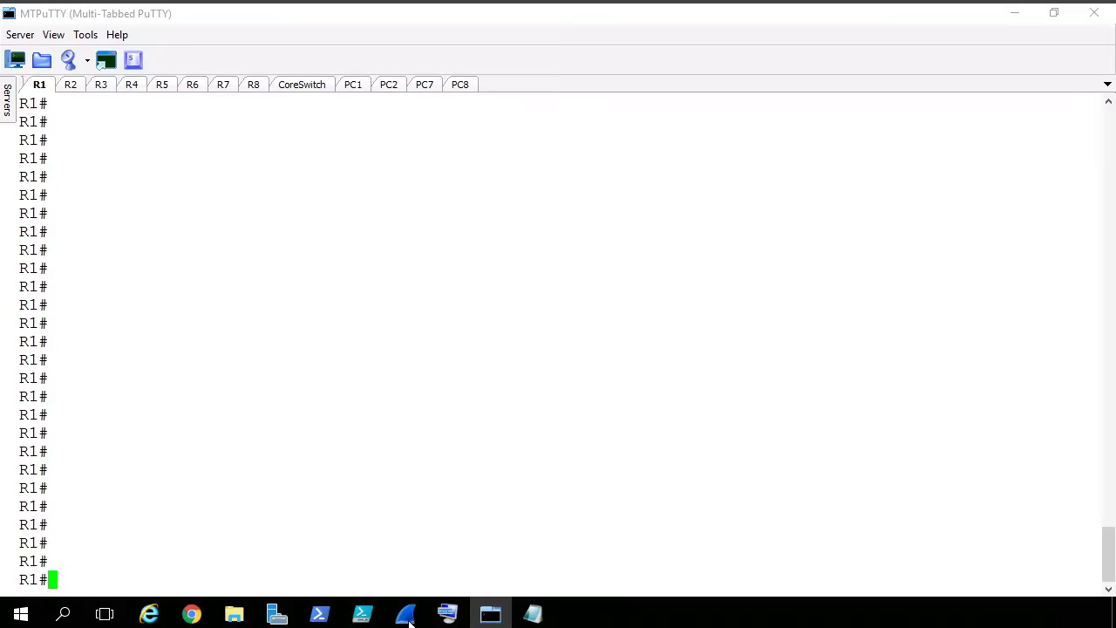
pyautogui.write('show ip int brief')
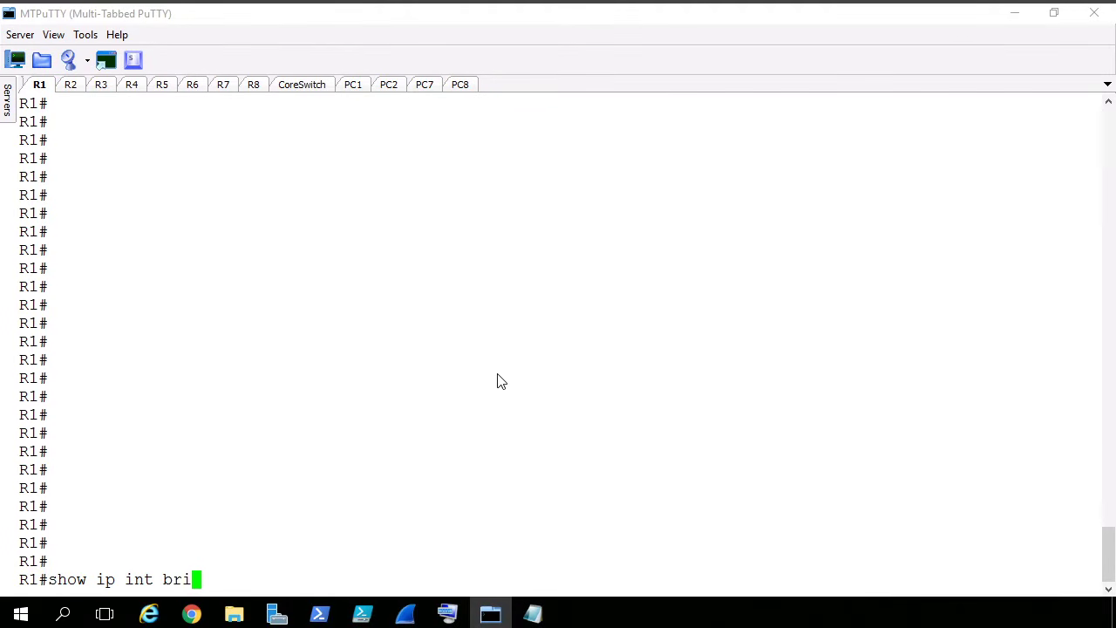
pyautogui.press('Return')
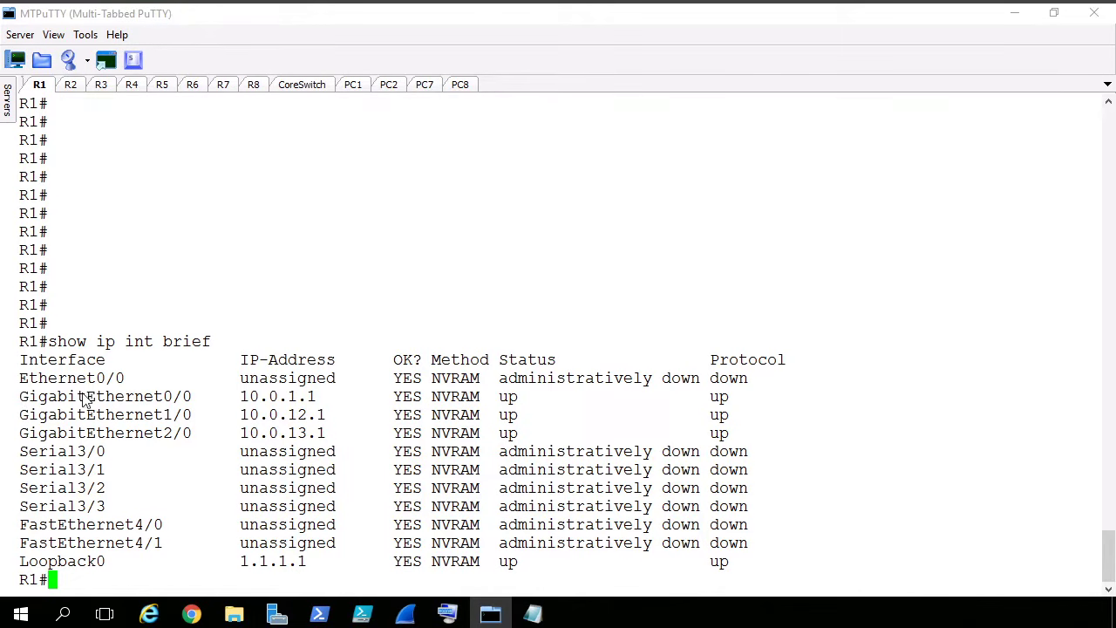
pyautogui.doubleClick(242, 396)
pyautogui.moveTo(323, 430); pyautogui.dragTo(332, 449)
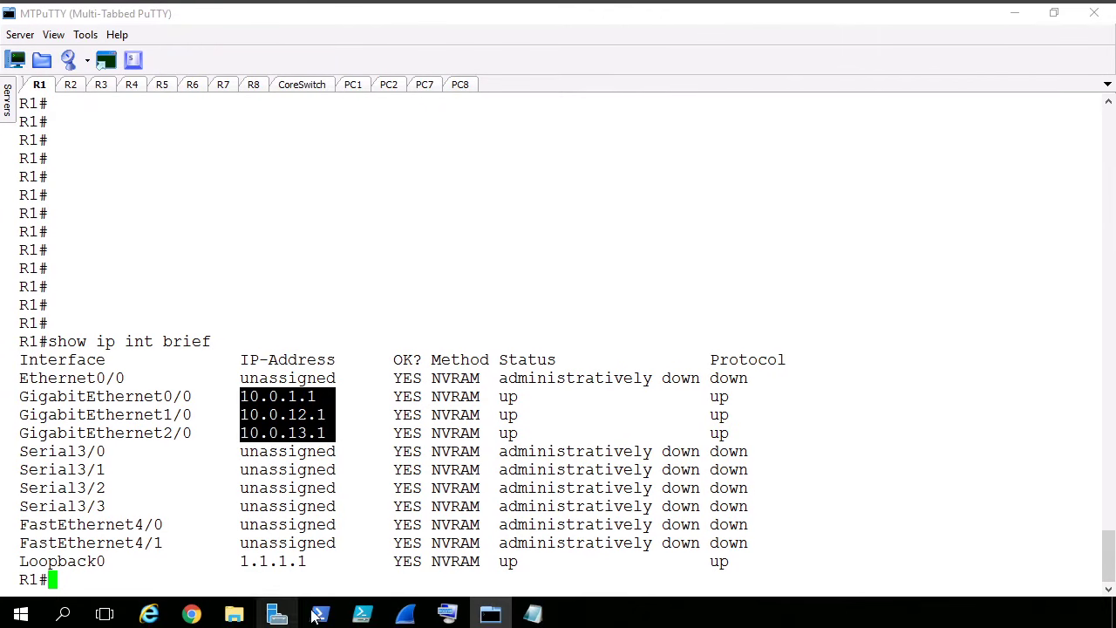
pyautogui.click(815, 390)
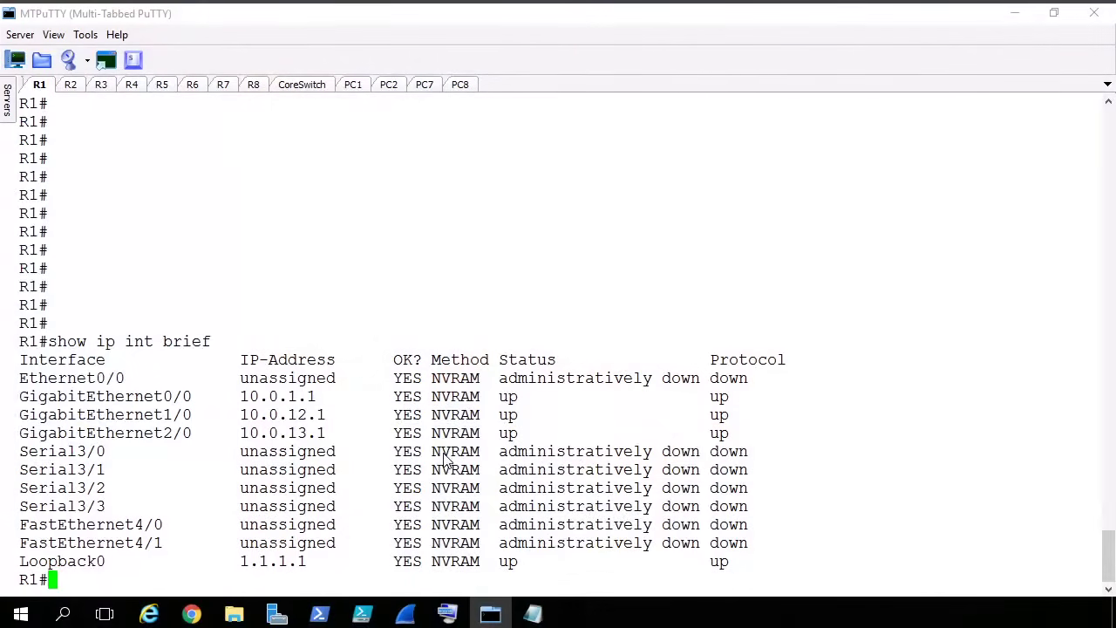
# - Copy the OSPF script from Notepad and paste it into R1's console in MTPuTTY to apply the configuration
pyautogui.click(532, 614)
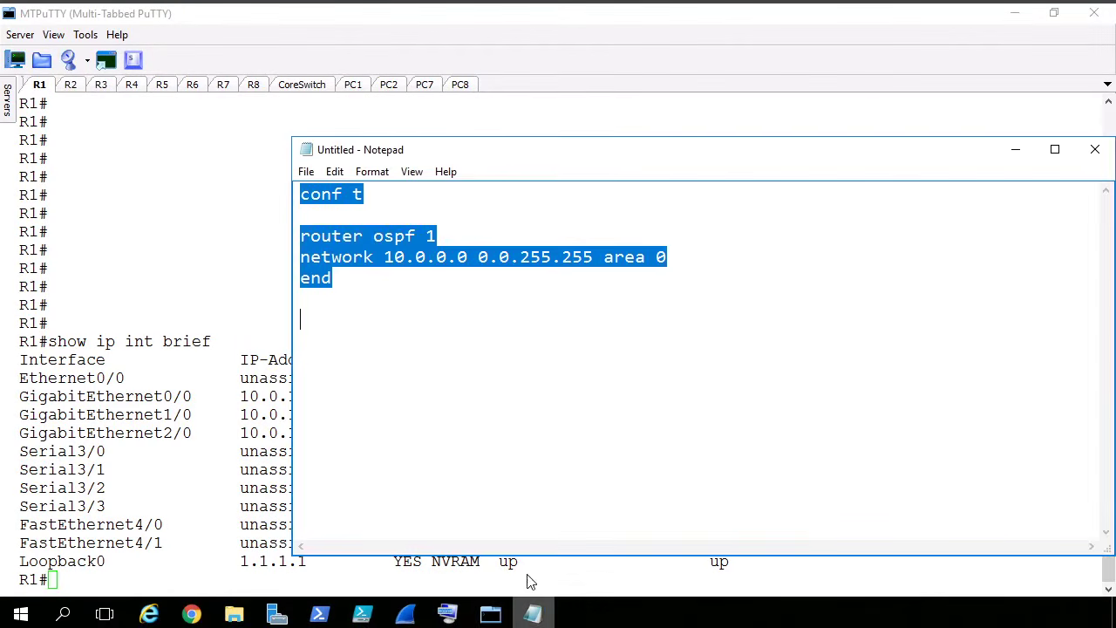
pyautogui.rightClick(350, 236)
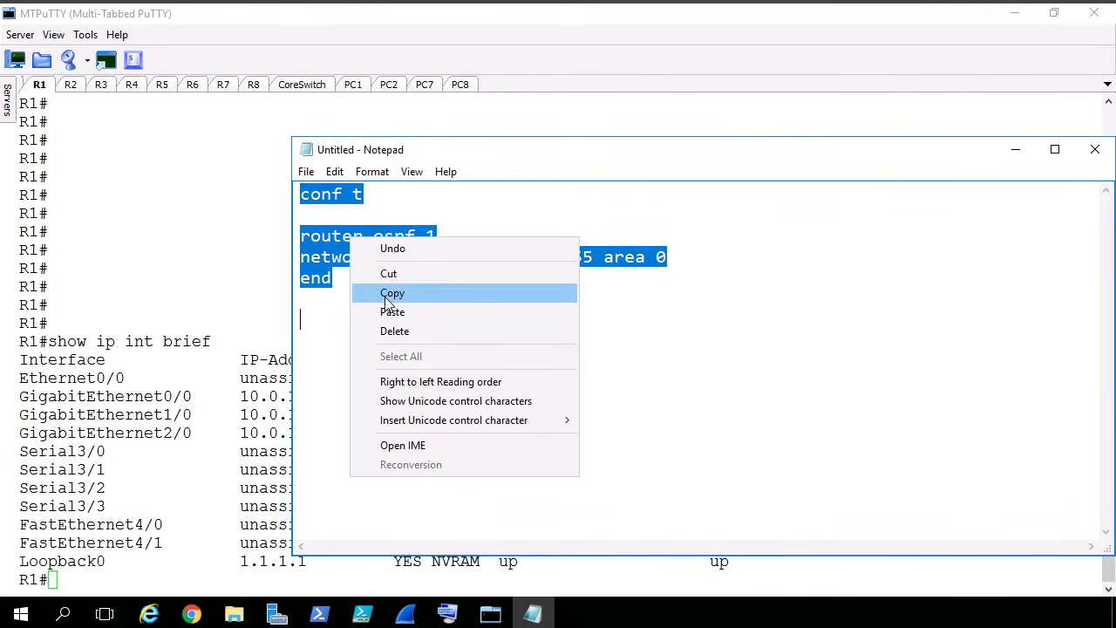
pyautogui.click(387, 295)
pyautogui.click(178, 230)
pyautogui.rightClick(340, 243)
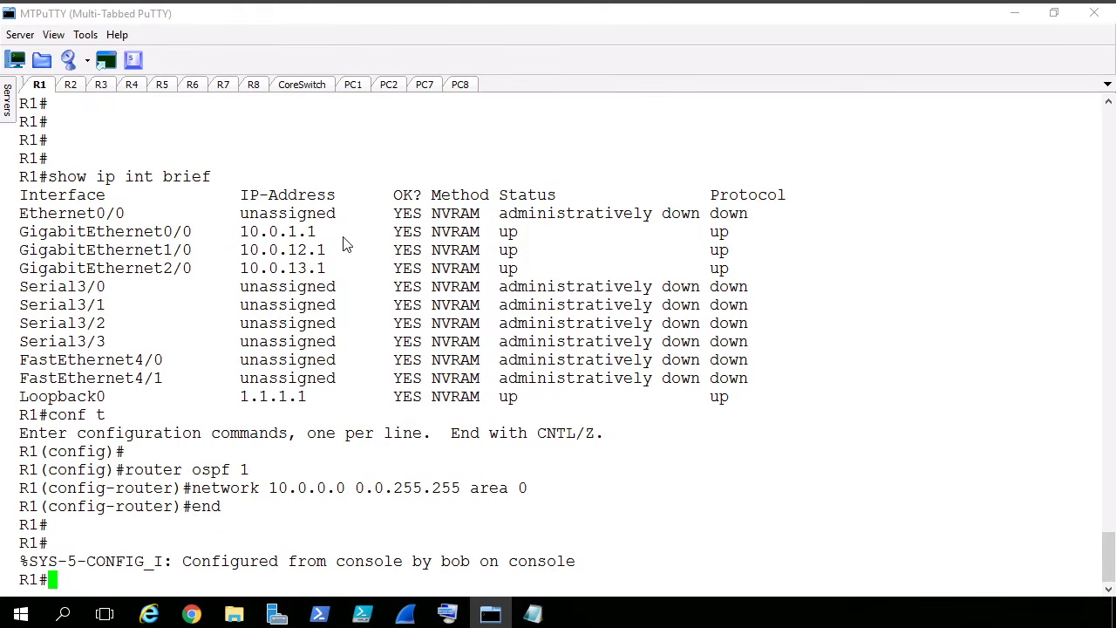
pyautogui.press('Return')
pyautogui.press('Return')
pyautogui.press('Return')
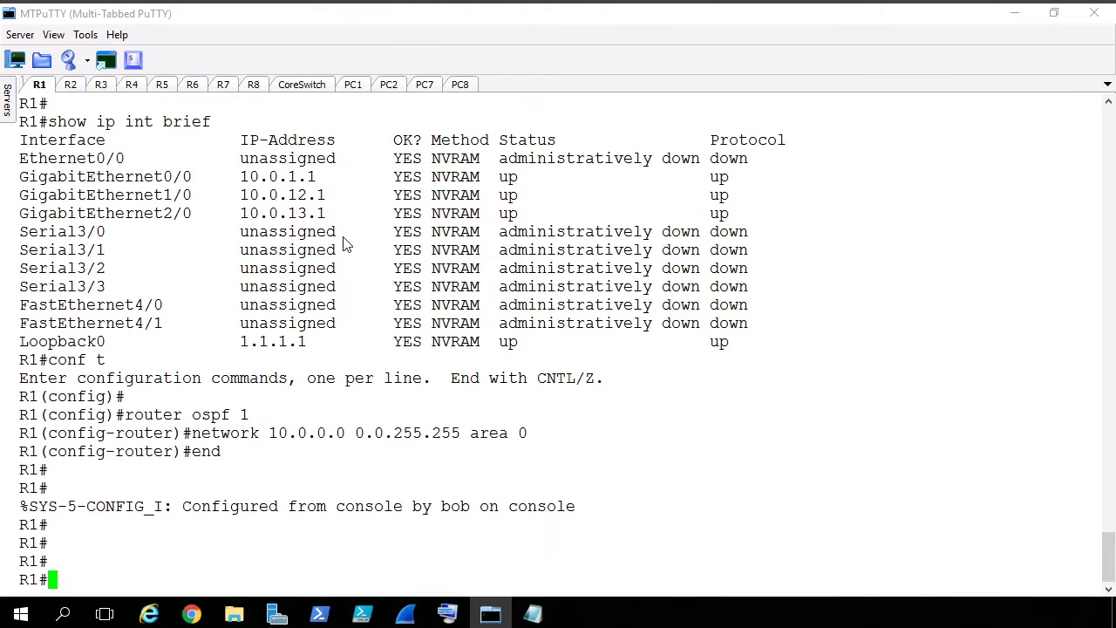
# - Run "show ip protocols" on R1 and examine the routing protocol, router ID and advertised networks
pyautogui.write('show ip prot')
pyautogui.press('Tab')
pyautogui.press('Return')
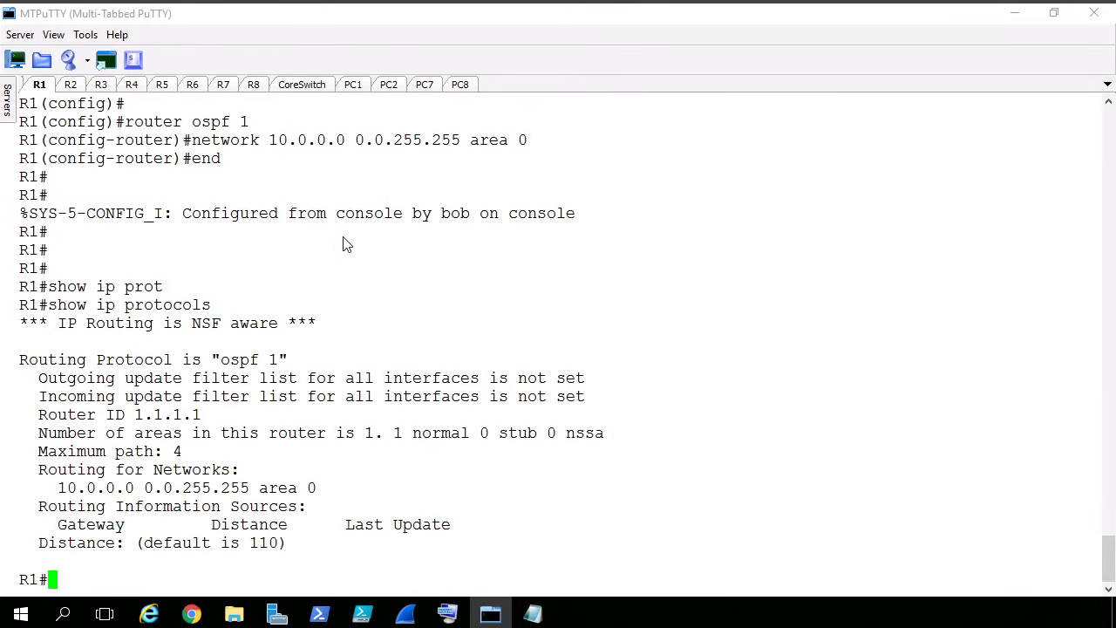
pyautogui.tripleClick(230, 361)
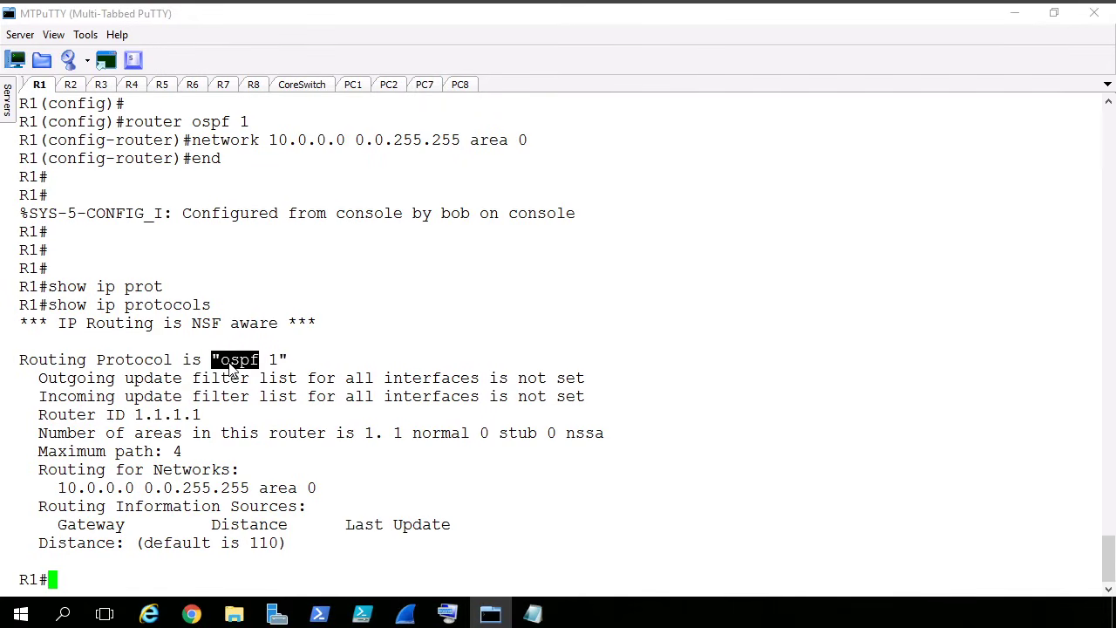
pyautogui.tripleClick(174, 416)
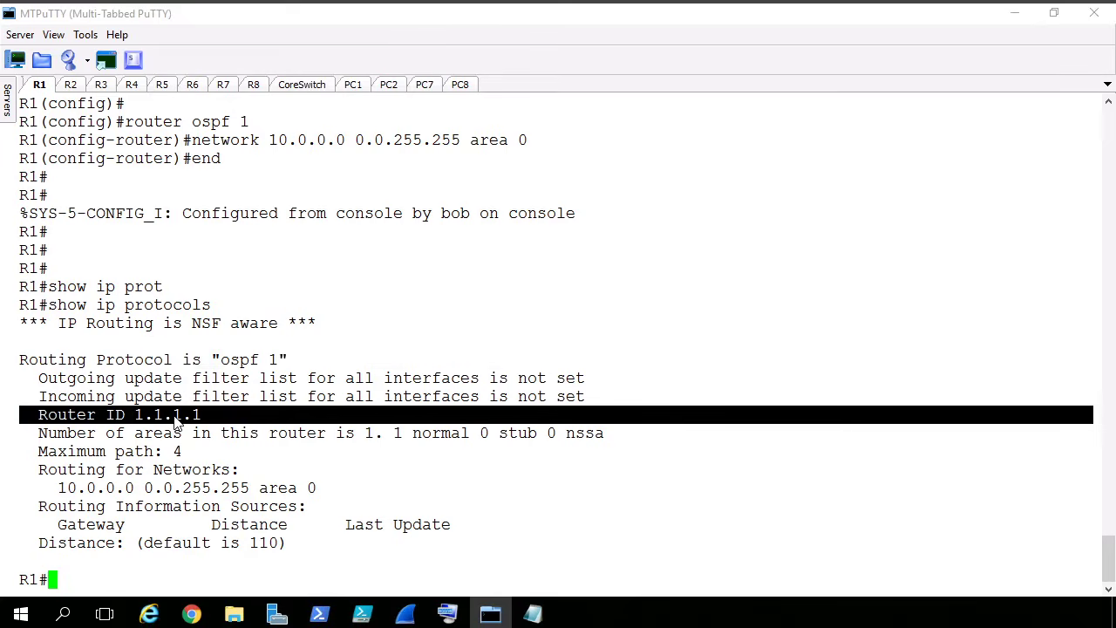
pyautogui.click(164, 497)
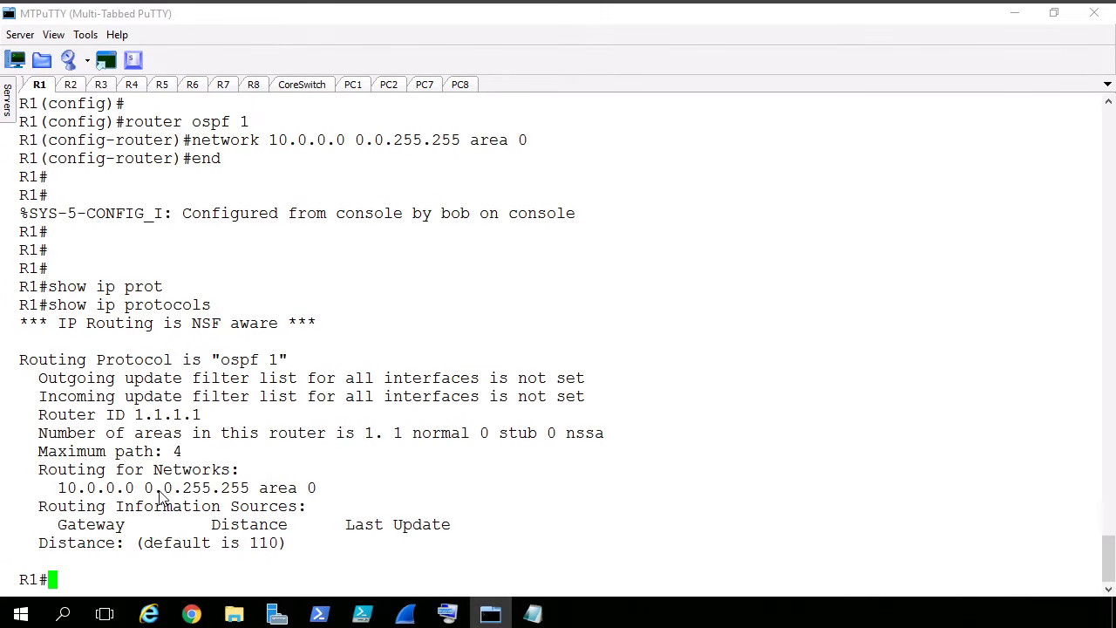
pyautogui.doubleClick(160, 495)
pyautogui.moveTo(61, 492); pyautogui.dragTo(105, 493)
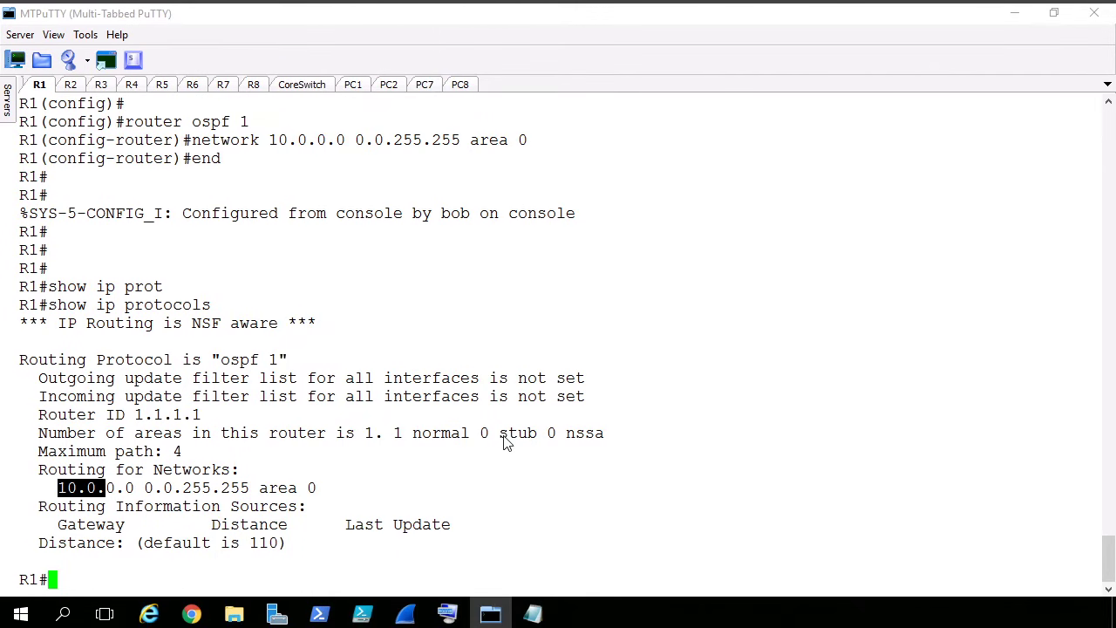
# - Run "show ip ospf int brief" on R1 and examine the state of the OSPF interfaces
pyautogui.press('Return')
pyautogui.press('Return')
pyautogui.write('sh')
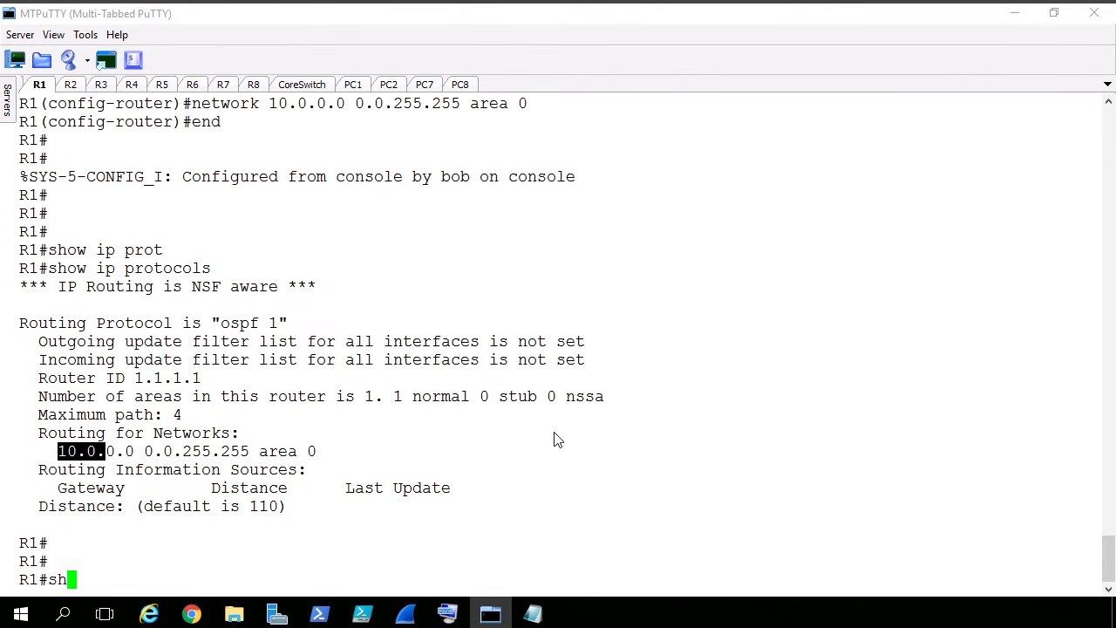
pyautogui.write('ow ip ospf int brief')
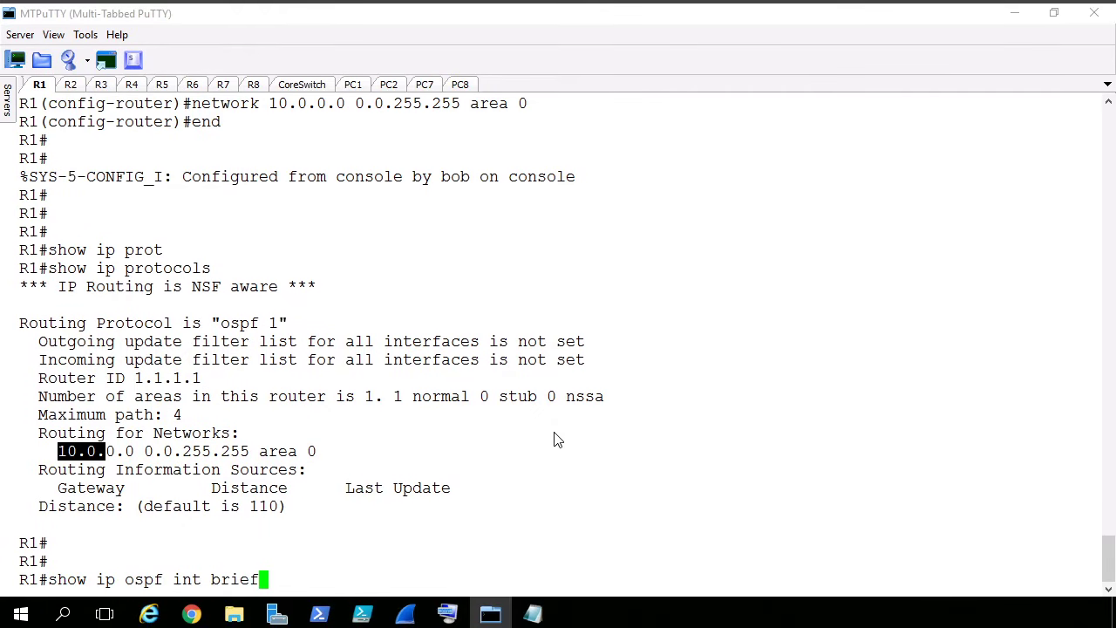
pyautogui.press('Return')
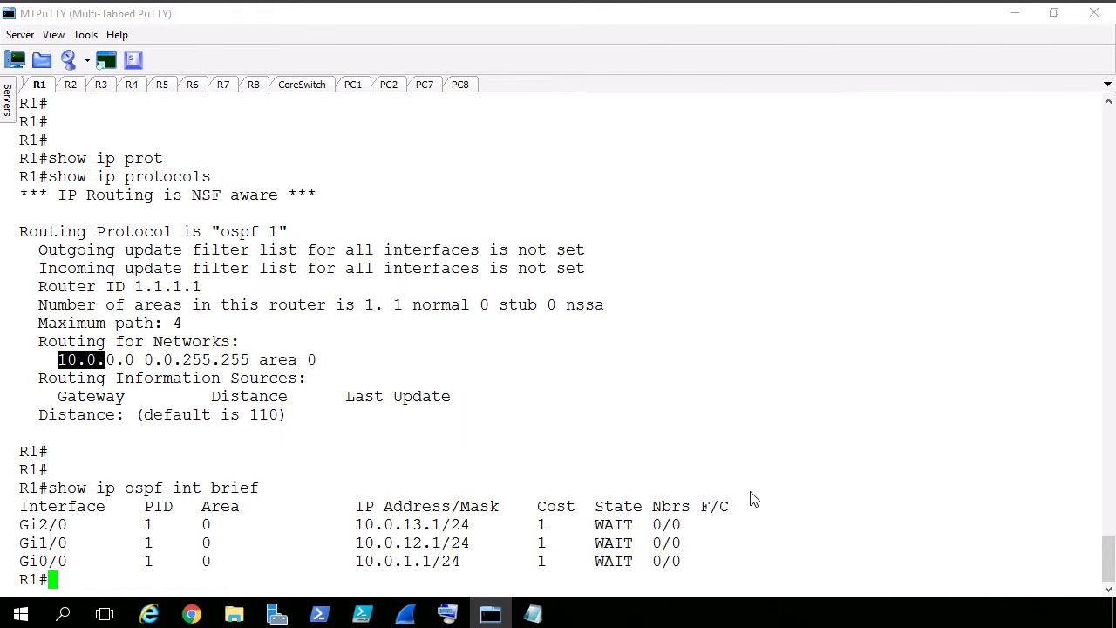
pyautogui.click(615, 514)
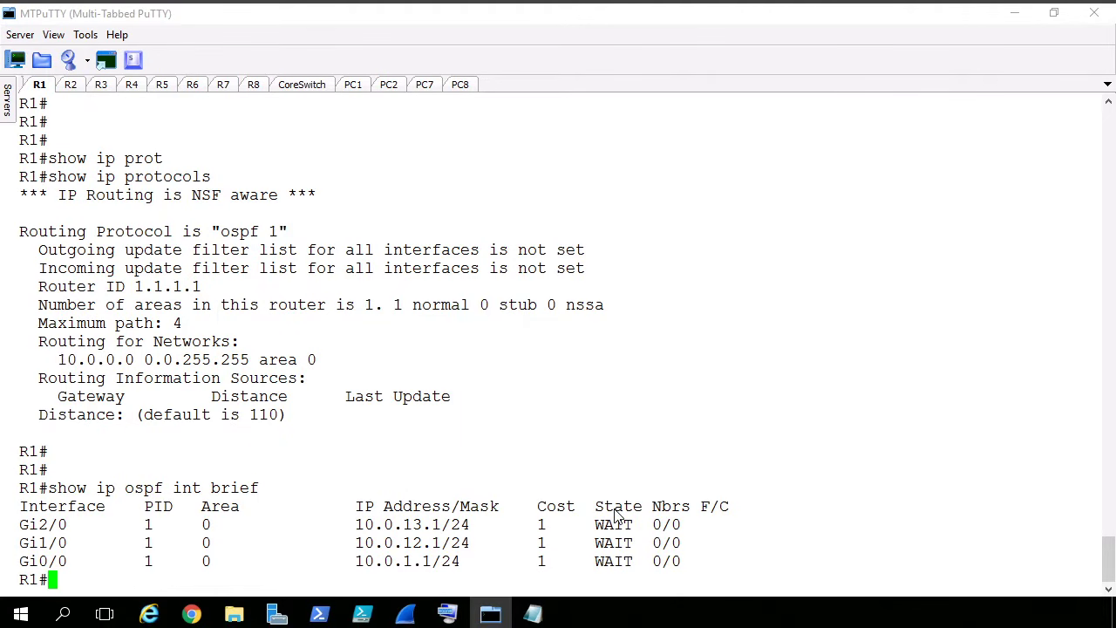
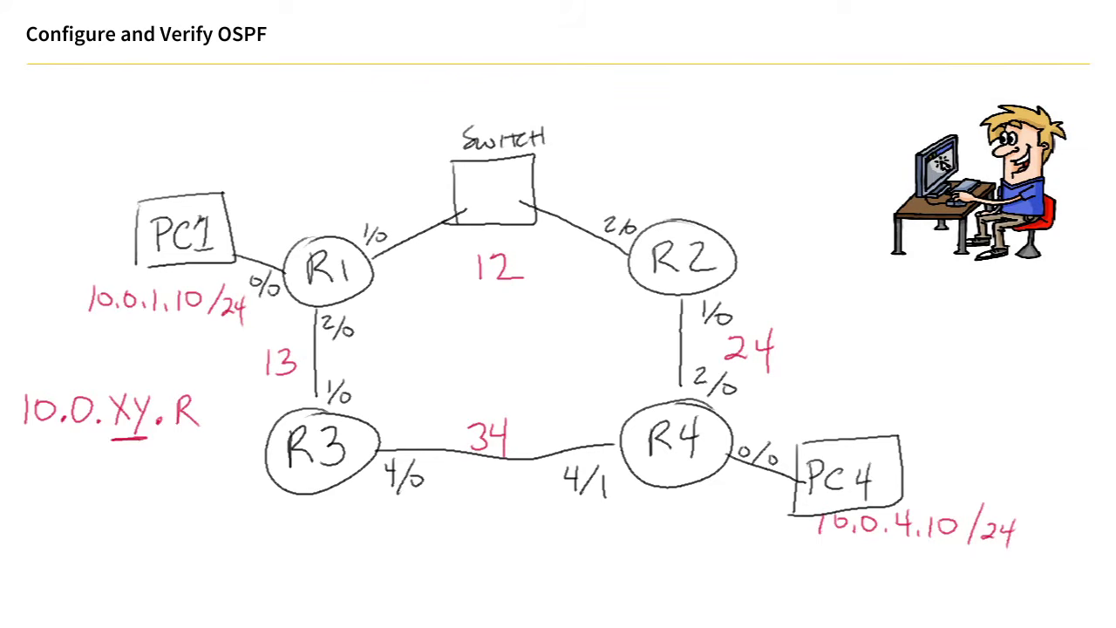
# - Switch to R4's console in MTPuTTY and run "show ip protocols"
pyautogui.moveTo(259, 626)
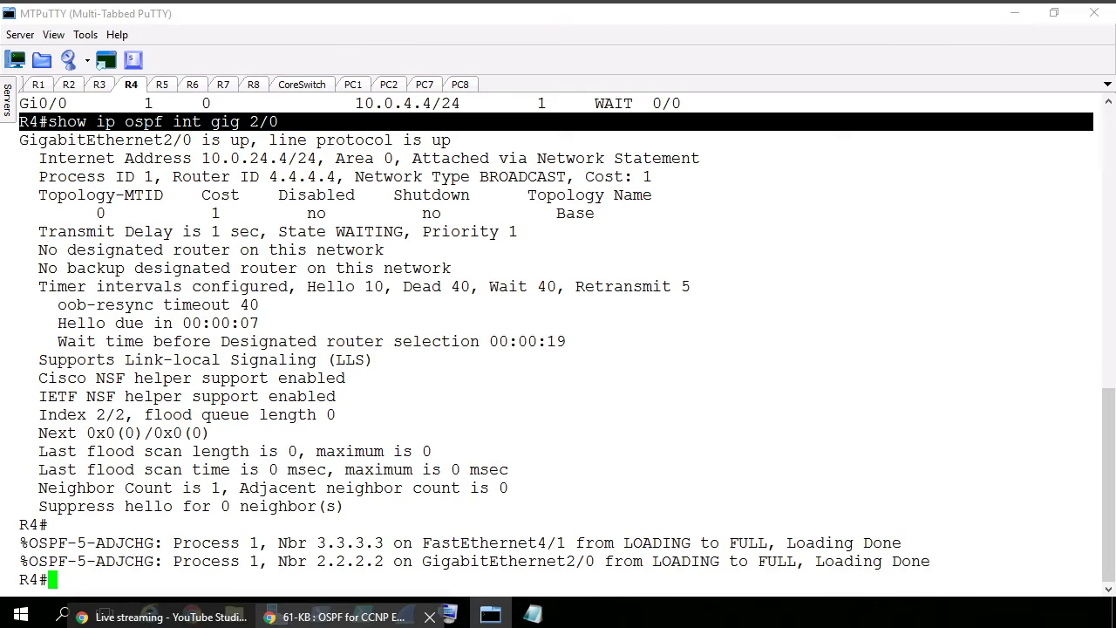
pyautogui.click(351, 617)
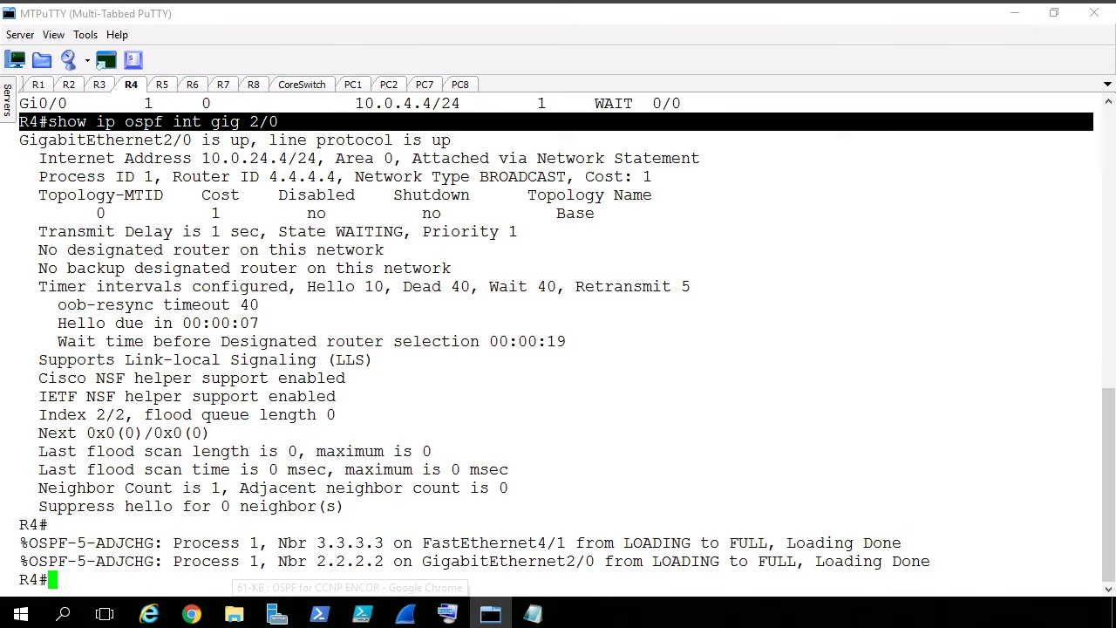
pyautogui.click(259, 253)
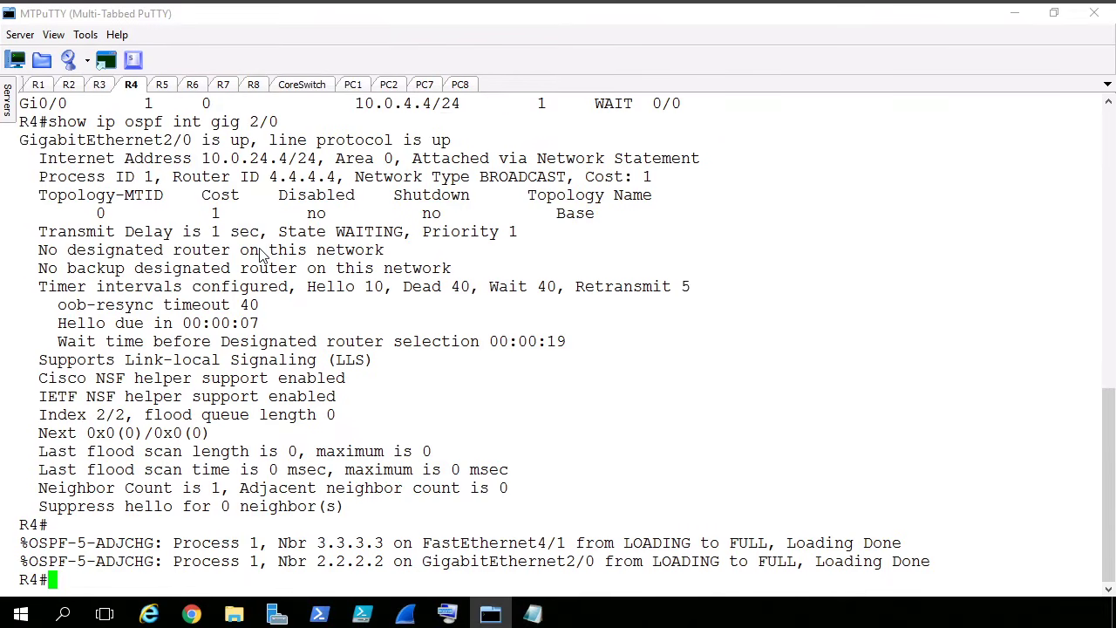
pyautogui.press('Return')
pyautogui.press('Return')
pyautogui.press('Return')
pyautogui.press('Return')
pyautogui.press('Return')
pyautogui.press('Return')
pyautogui.press('Return')
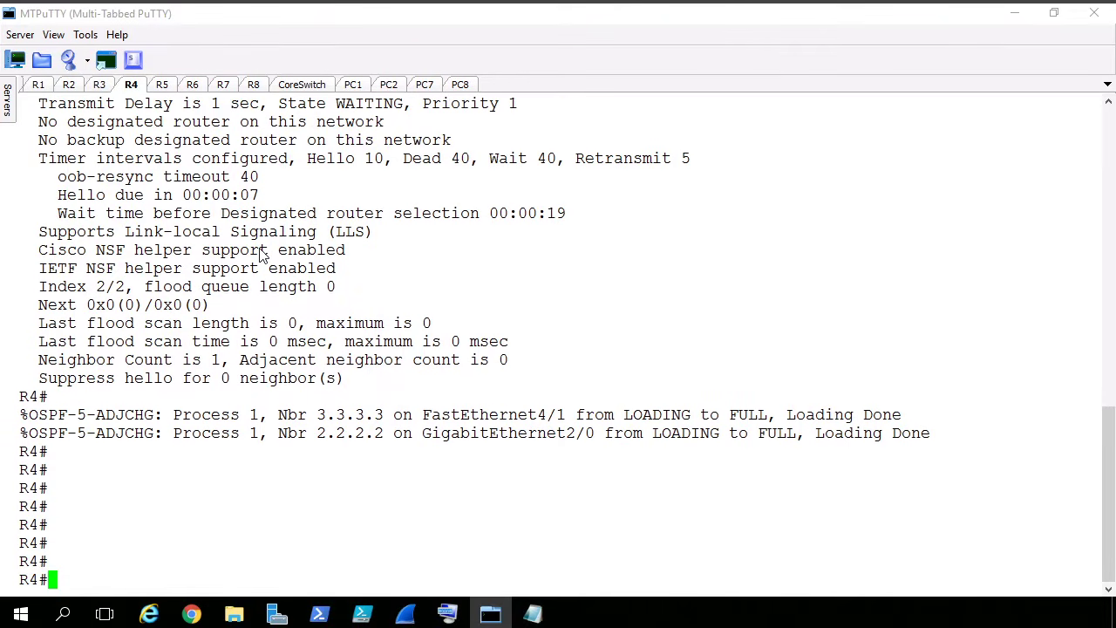
pyautogui.write('show ip prot')
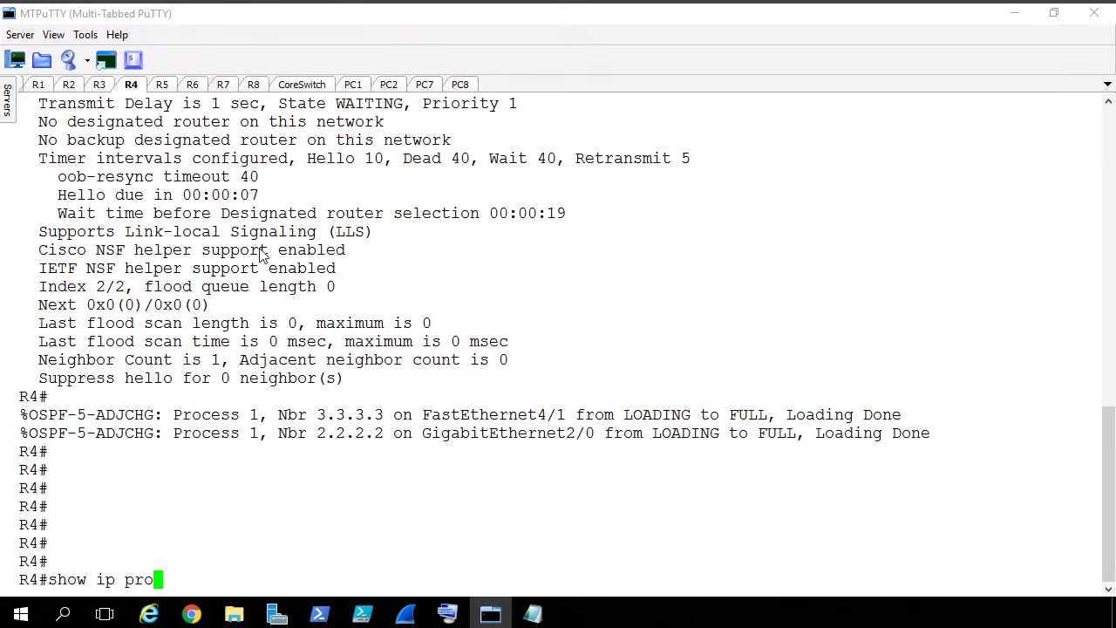
pyautogui.press('Tab')
pyautogui.press('Return')
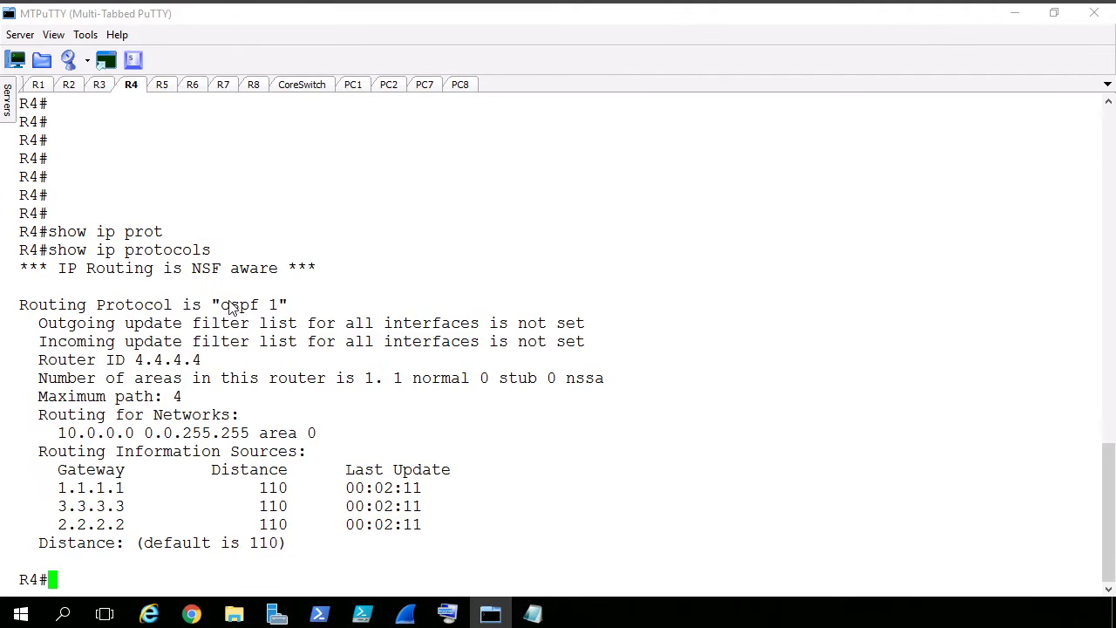
# - Examine the routing protocol, router ID, area count and advertised networks in R4's "show ip protocols" output
pyautogui.moveTo(212, 306); pyautogui.dragTo(274, 309)
pyautogui.moveTo(136, 360); pyautogui.dragTo(197, 365)
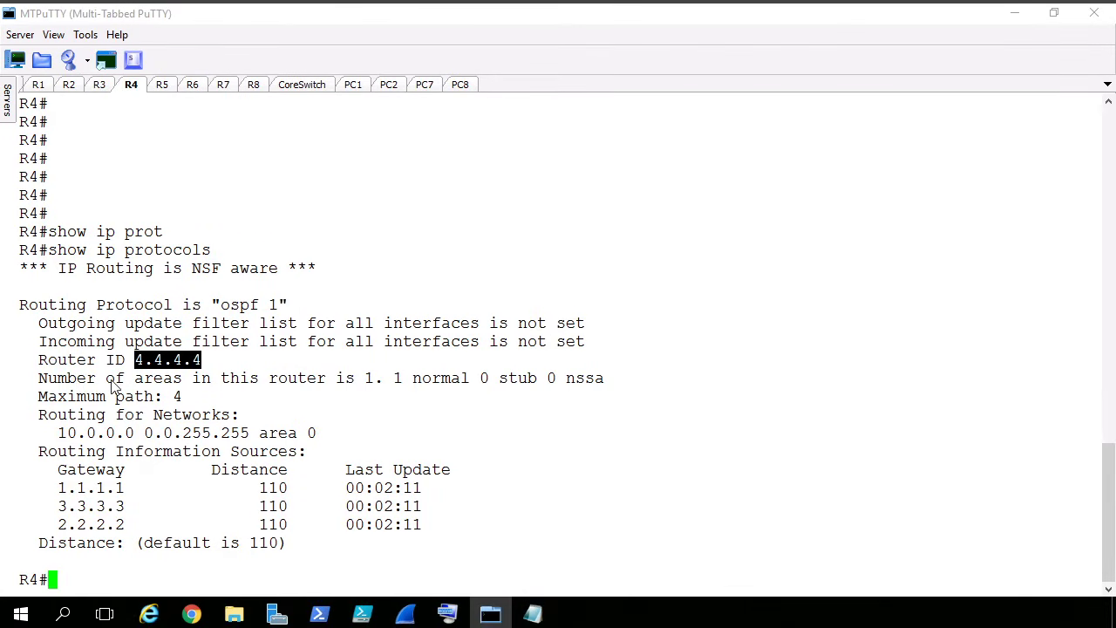
pyautogui.click(367, 381)
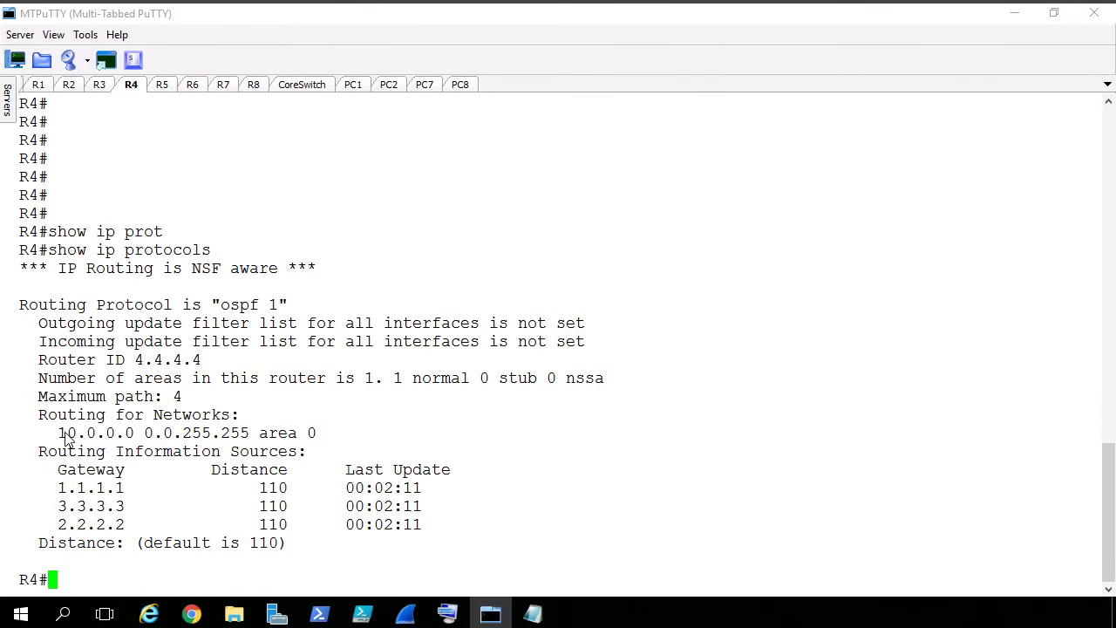
pyautogui.moveTo(59, 436); pyautogui.dragTo(99, 441)
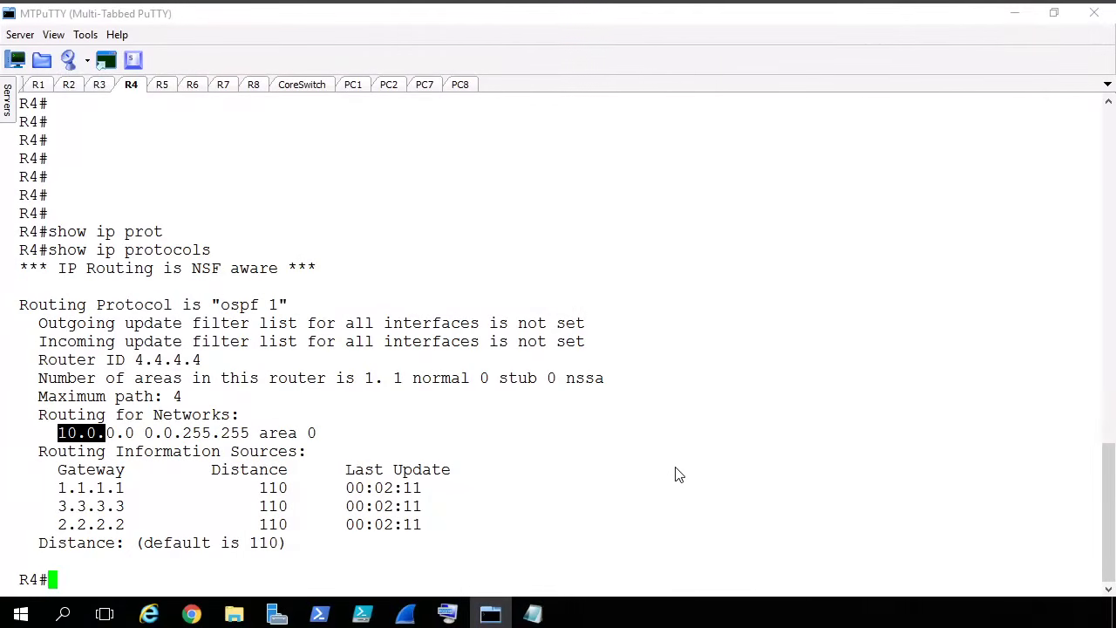
pyautogui.click(720, 227)
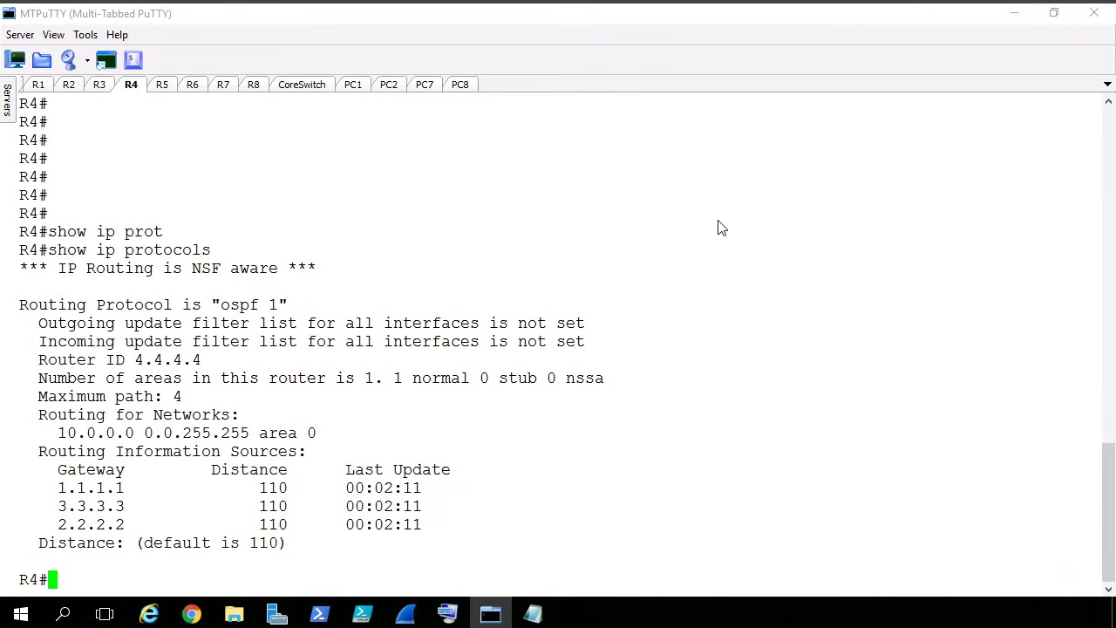
# - Run "show ip ospf" on R4, page through the output and examine the backbone area's interface count and the reference bandwidth
pyautogui.press('Return')
pyautogui.press('Return')
pyautogui.press('Return')
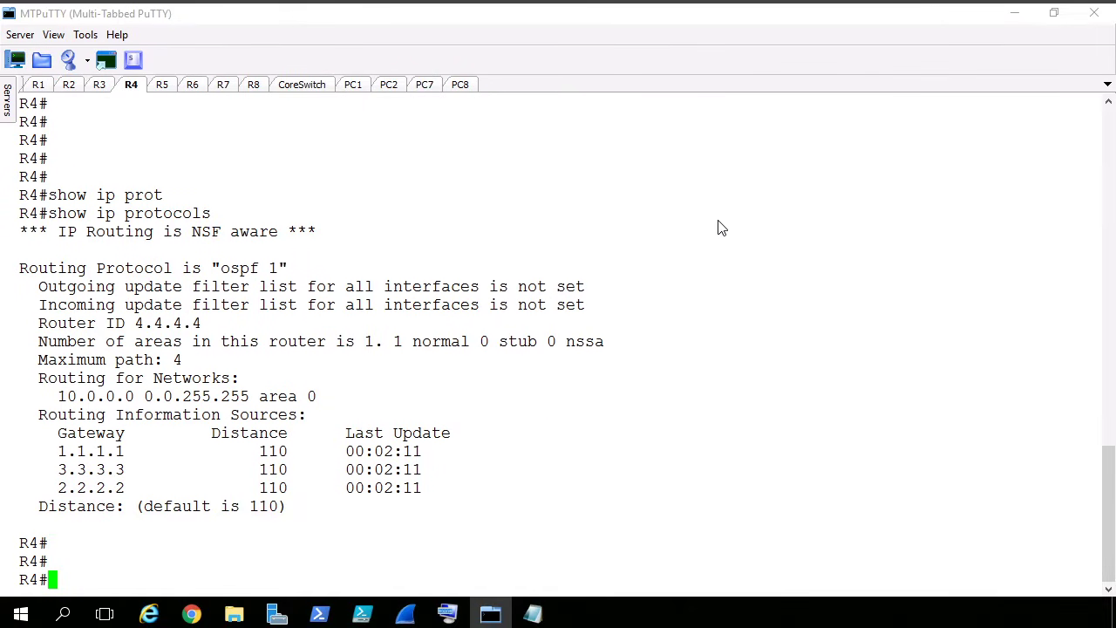
pyautogui.write('show ip')
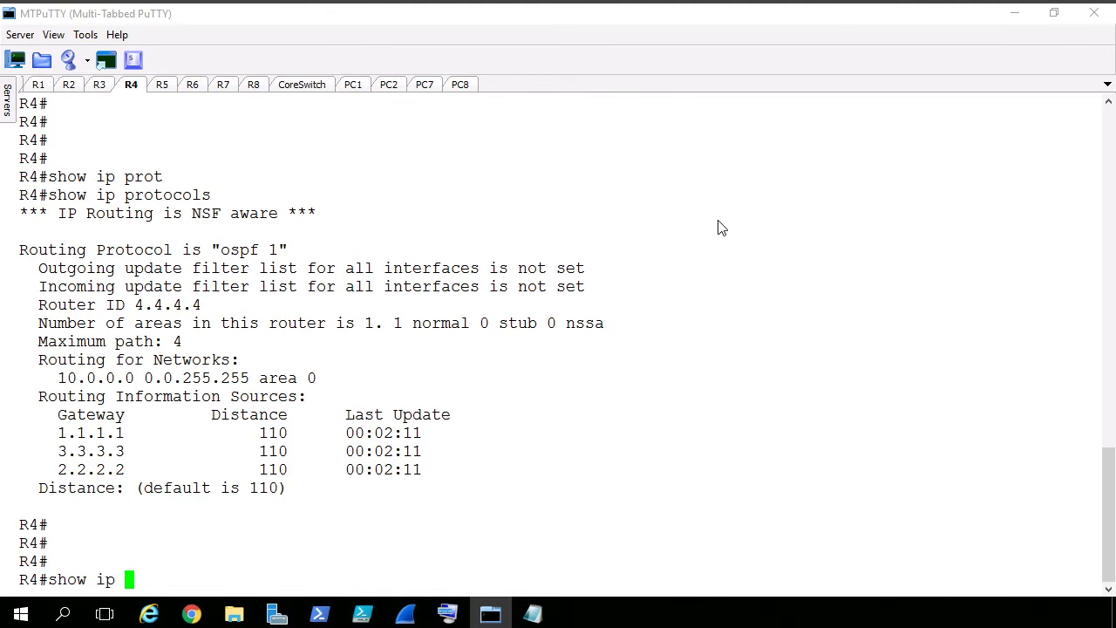
pyautogui.write(' ospf')
pyautogui.press('Return')
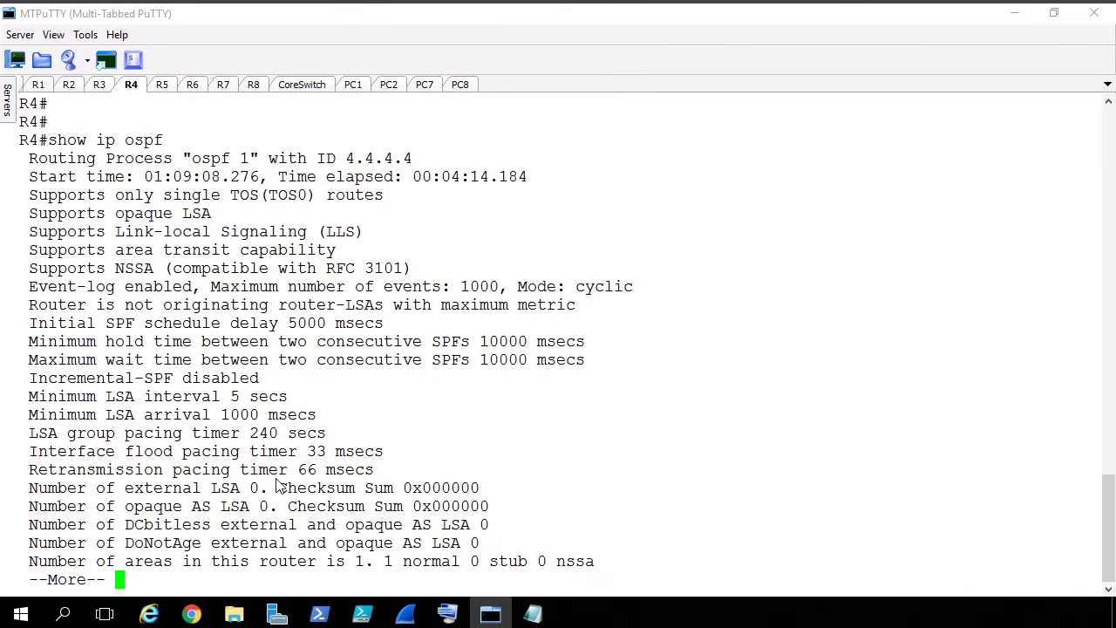
pyautogui.press('space')
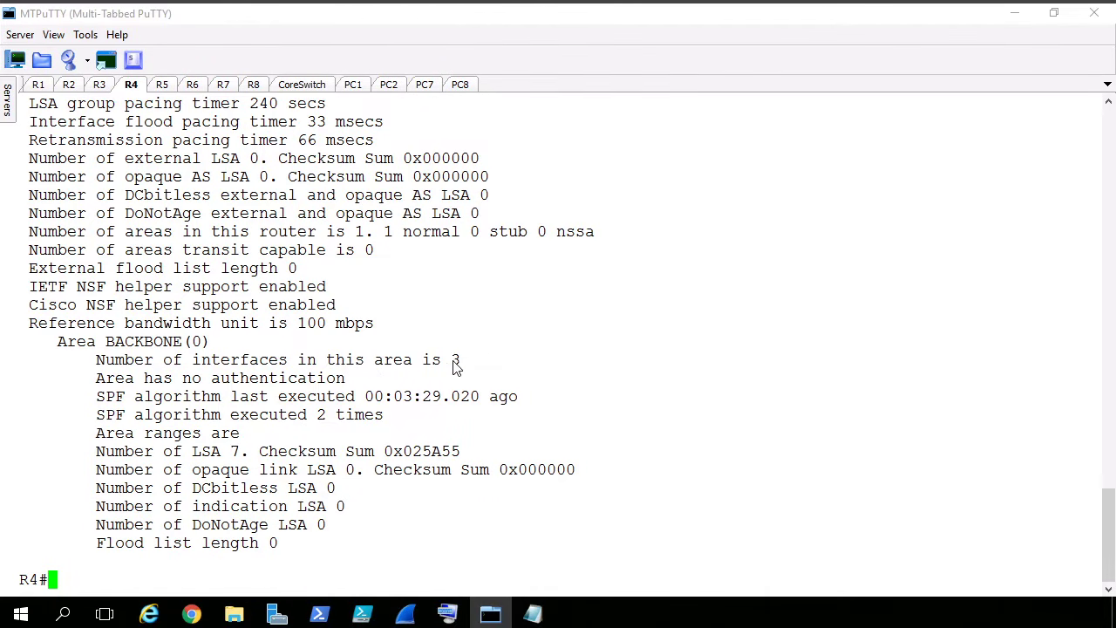
pyautogui.moveTo(463, 368); pyautogui.dragTo(456, 366)
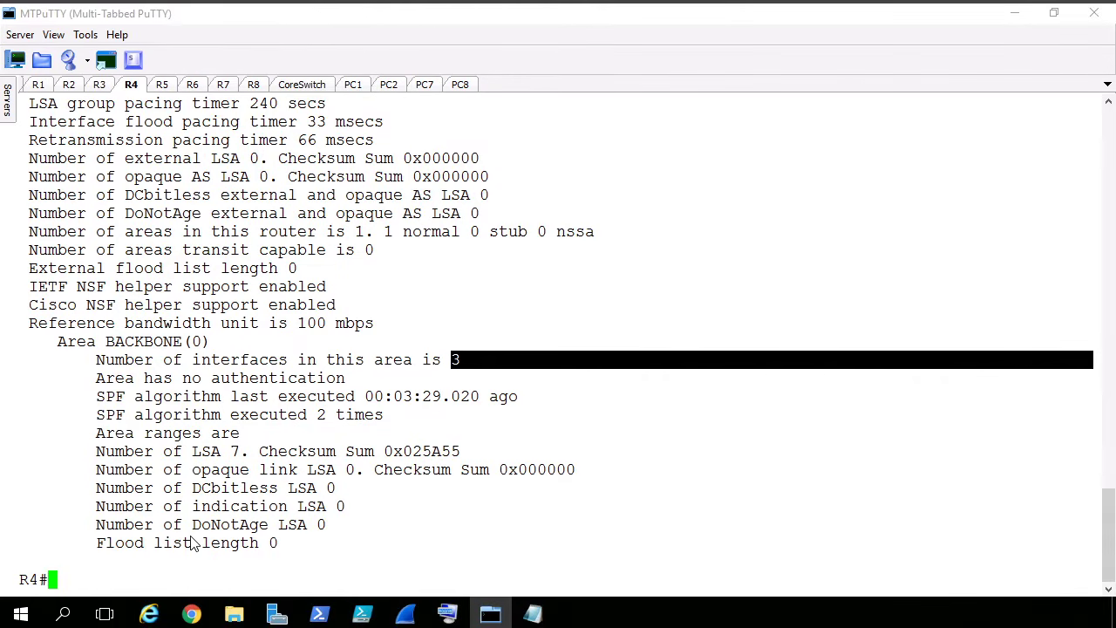
pyautogui.tripleClick(157, 324)
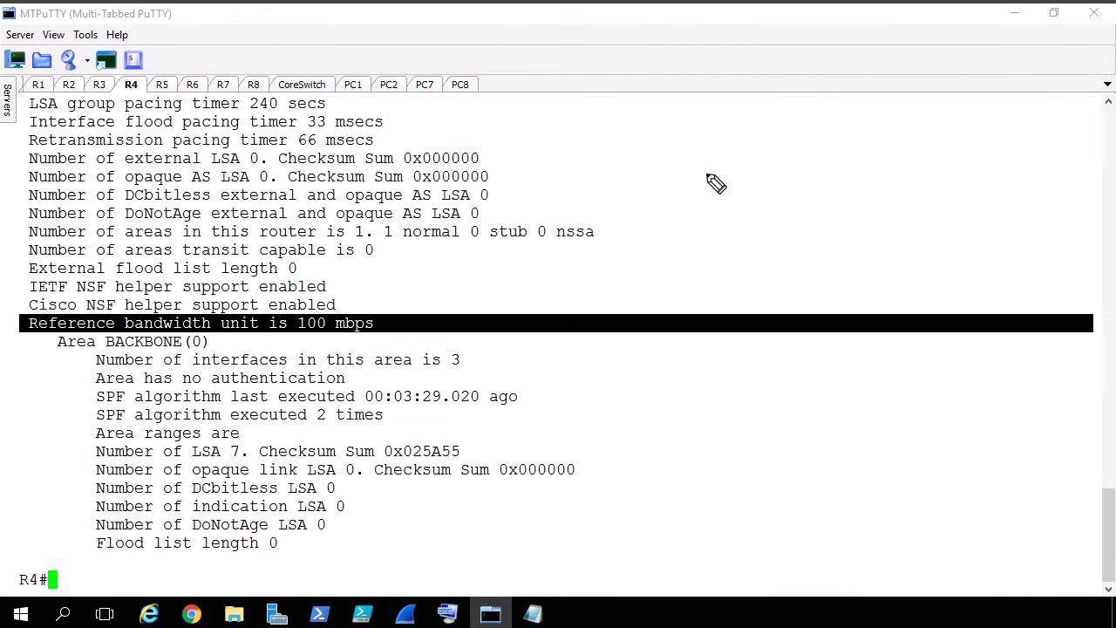
# - Annotate the OSPF cost of 10 mbs Ethernet as 100 over 10 = cost 10 and mark the reference bandwidth line with an arrow
pyautogui.moveTo(665, 186)
pyautogui.mouseDown()
pyautogui.moveTo(665, 212)
pyautogui.moveTo(681, 188)
pyautogui.moveTo(711, 208)
pyautogui.moveTo(729, 192)
pyautogui.moveTo(723, 202)
pyautogui.mouseUp()
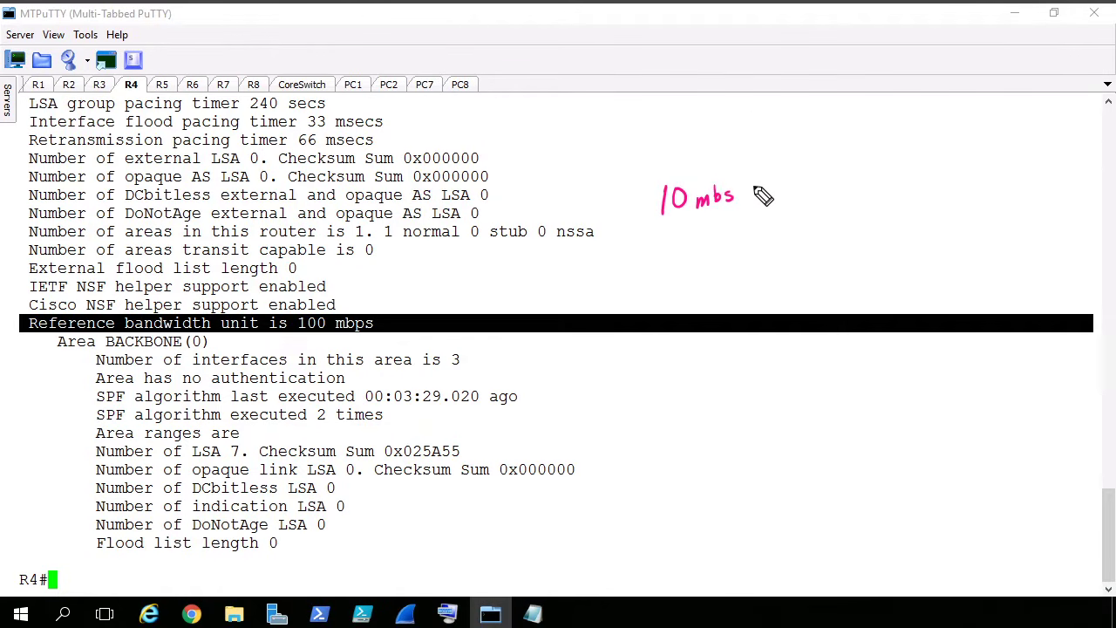
pyautogui.moveTo(577, 203); pyautogui.dragTo(590, 214)
pyautogui.moveTo(598, 201)
pyautogui.mouseDown()
pyautogui.moveTo(600, 216)
pyautogui.moveTo(626, 214)
pyautogui.mouseUp()
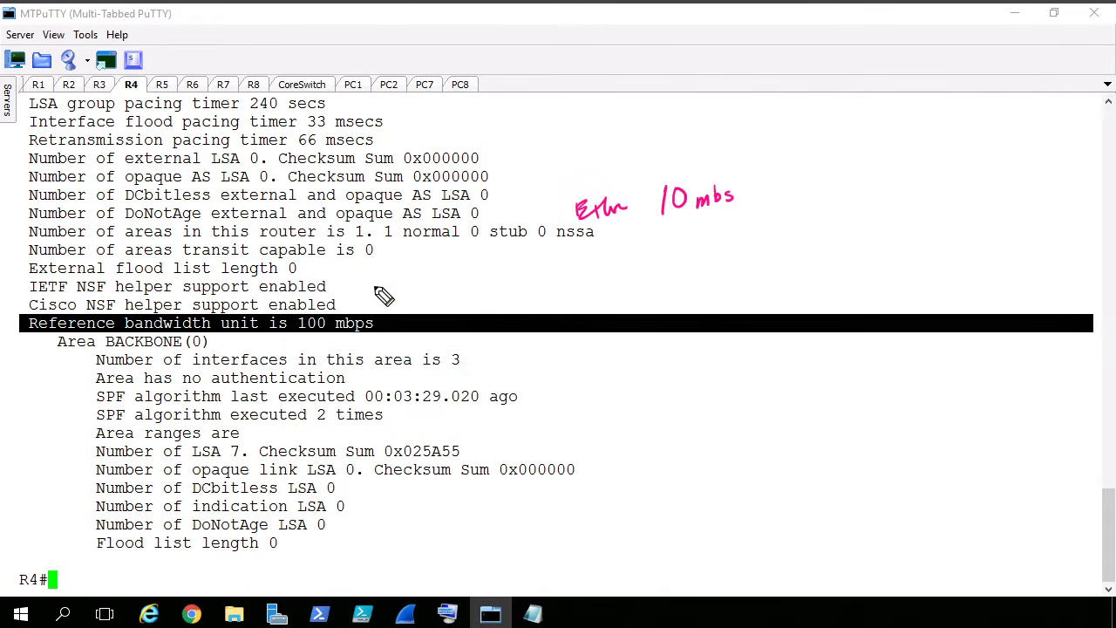
pyautogui.moveTo(379, 281); pyautogui.dragTo(348, 307)
pyautogui.moveTo(349, 297); pyautogui.dragTo(359, 306)
pyautogui.moveTo(825, 117)
pyautogui.mouseDown()
pyautogui.moveTo(823, 132)
pyautogui.moveTo(839, 116)
pyautogui.moveTo(854, 120)
pyautogui.moveTo(843, 155)
pyautogui.moveTo(855, 141)
pyautogui.moveTo(827, 148)
pyautogui.mouseUp()
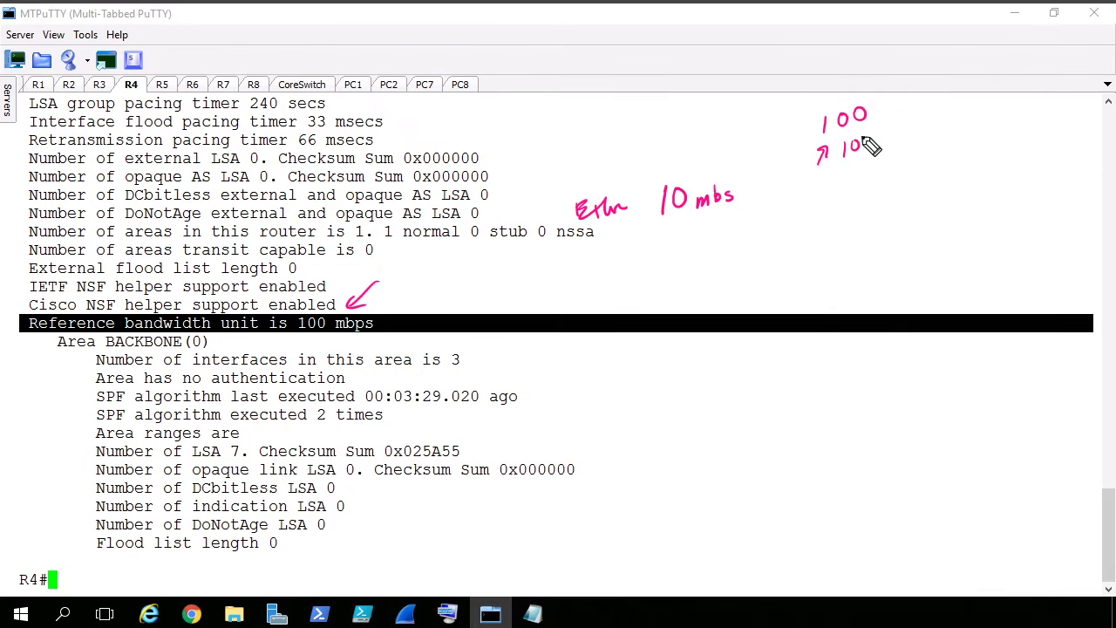
pyautogui.moveTo(885, 127); pyautogui.dragTo(895, 121)
pyautogui.moveTo(883, 134)
pyautogui.mouseDown()
pyautogui.moveTo(966, 96)
pyautogui.moveTo(1000, 105)
pyautogui.moveTo(1000, 91)
pyautogui.mouseUp()
pyautogui.moveTo(1013, 75)
pyautogui.mouseDown()
pyautogui.moveTo(1012, 91)
pyautogui.moveTo(1030, 73)
pyautogui.mouseUp()
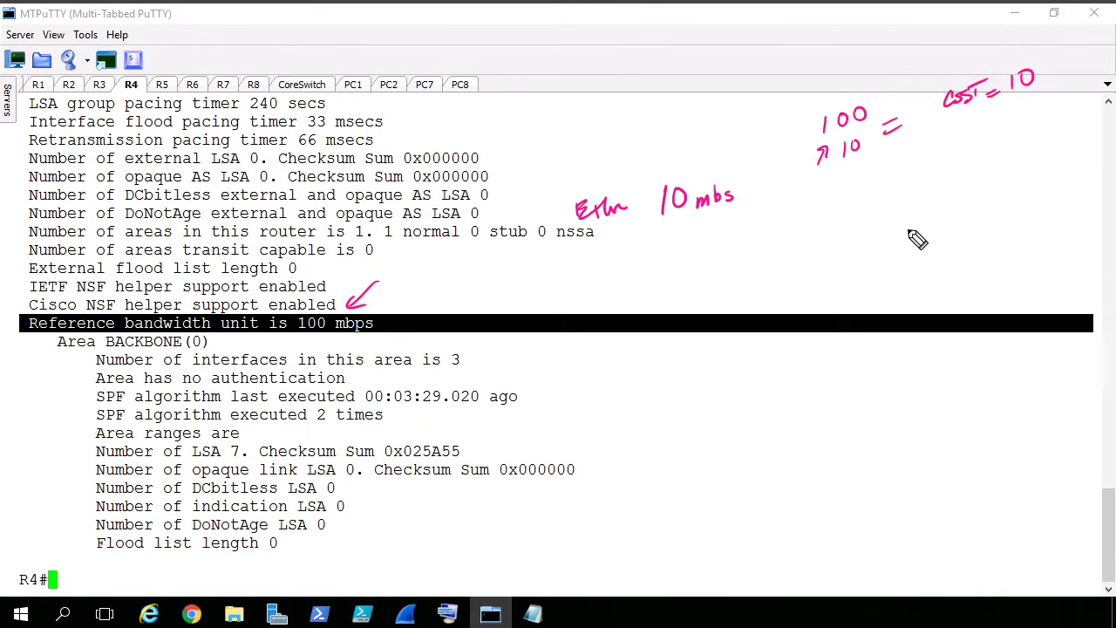
# - Annotate the OSPF cost of a 100 mbs link as 100 over 100 = cost 1 below the Ethernet calculation
pyautogui.moveTo(677, 252); pyautogui.dragTo(675, 272)
pyautogui.moveTo(691, 253); pyautogui.dragTo(742, 251)
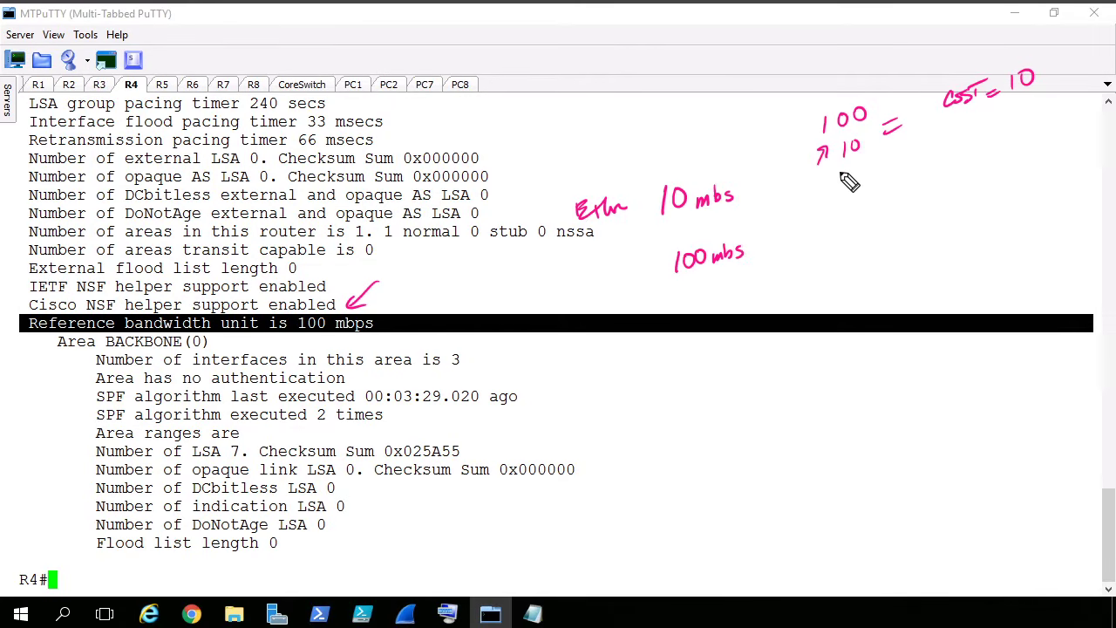
pyautogui.moveTo(831, 194)
pyautogui.mouseDown()
pyautogui.moveTo(829, 211)
pyautogui.moveTo(843, 196)
pyautogui.mouseUp()
pyautogui.moveTo(856, 195)
pyautogui.mouseDown()
pyautogui.moveTo(831, 247)
pyautogui.moveTo(877, 199)
pyautogui.moveTo(921, 178)
pyautogui.mouseUp()
pyautogui.moveTo(905, 196); pyautogui.dragTo(922, 189)
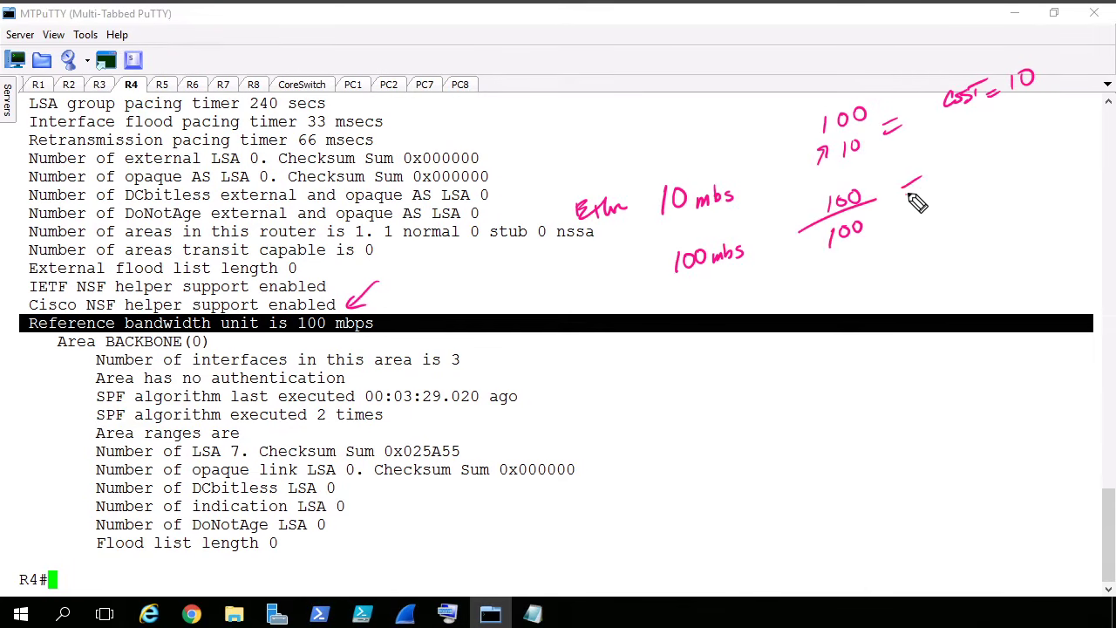
pyautogui.moveTo(970, 160)
pyautogui.mouseDown()
pyautogui.moveTo(963, 168)
pyautogui.moveTo(996, 164)
pyautogui.mouseUp()
pyautogui.moveTo(988, 155); pyautogui.dragTo(1027, 152)
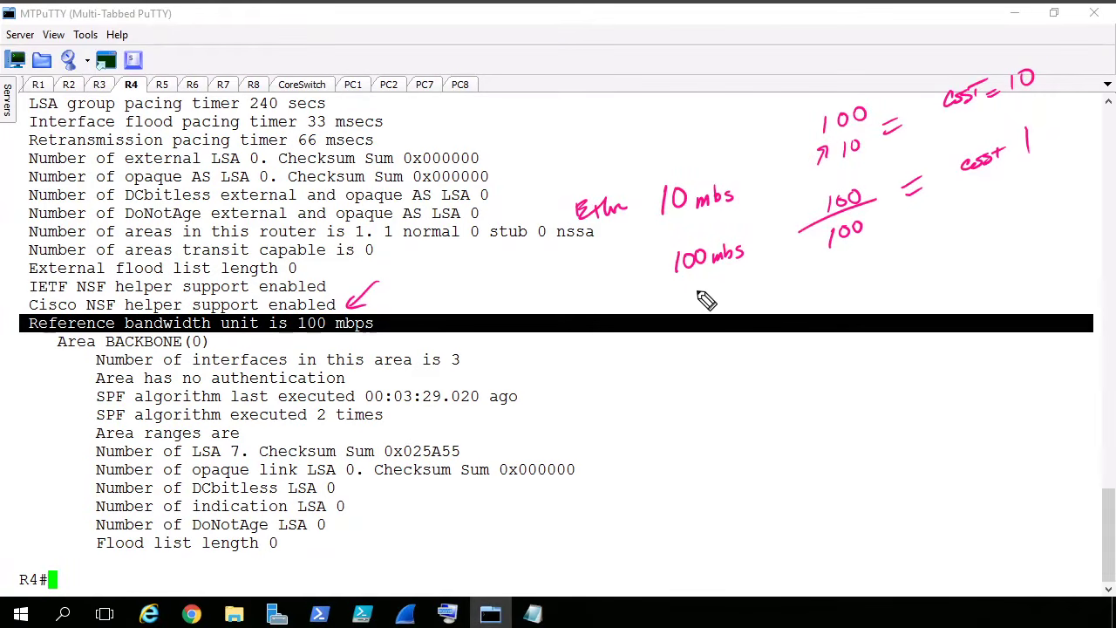
# - Annotate the cost of a 1,000 mbps link as 100 over 1000 = cost 1, circle the calculations and clear all the drawings
pyautogui.moveTo(691, 345)
pyautogui.mouseDown()
pyautogui.moveTo(692, 369)
pyautogui.moveTo(724, 357)
pyautogui.moveTo(798, 360)
pyautogui.mouseUp()
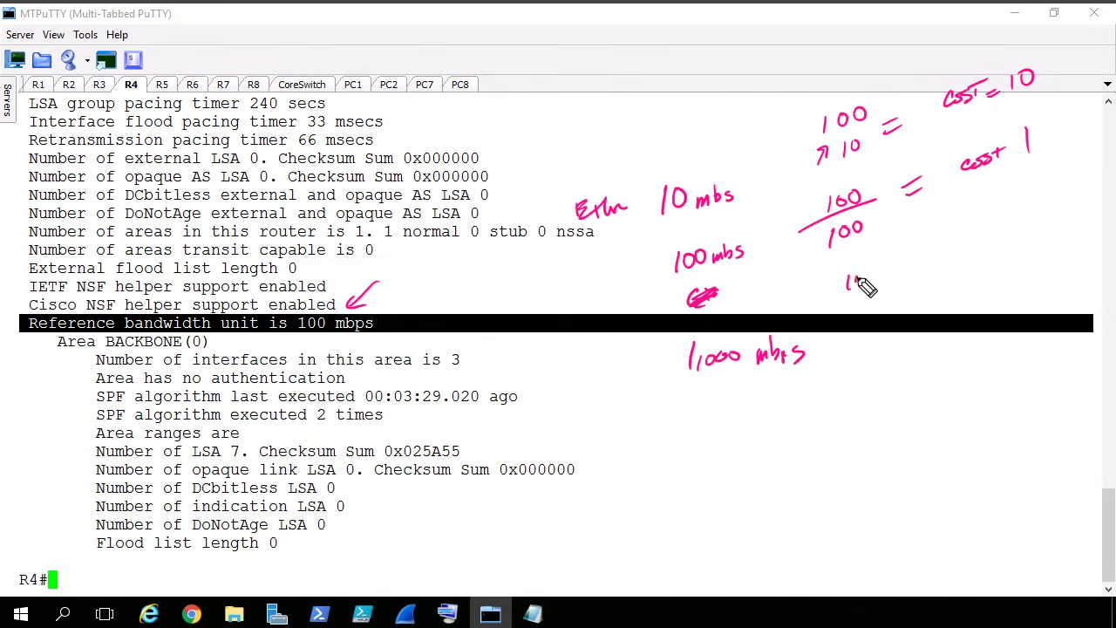
pyautogui.moveTo(860, 274); pyautogui.dragTo(859, 276)
pyautogui.moveTo(872, 273); pyautogui.dragTo(910, 297)
pyautogui.moveTo(818, 312); pyautogui.dragTo(964, 252)
pyautogui.moveTo(945, 273); pyautogui.dragTo(966, 263)
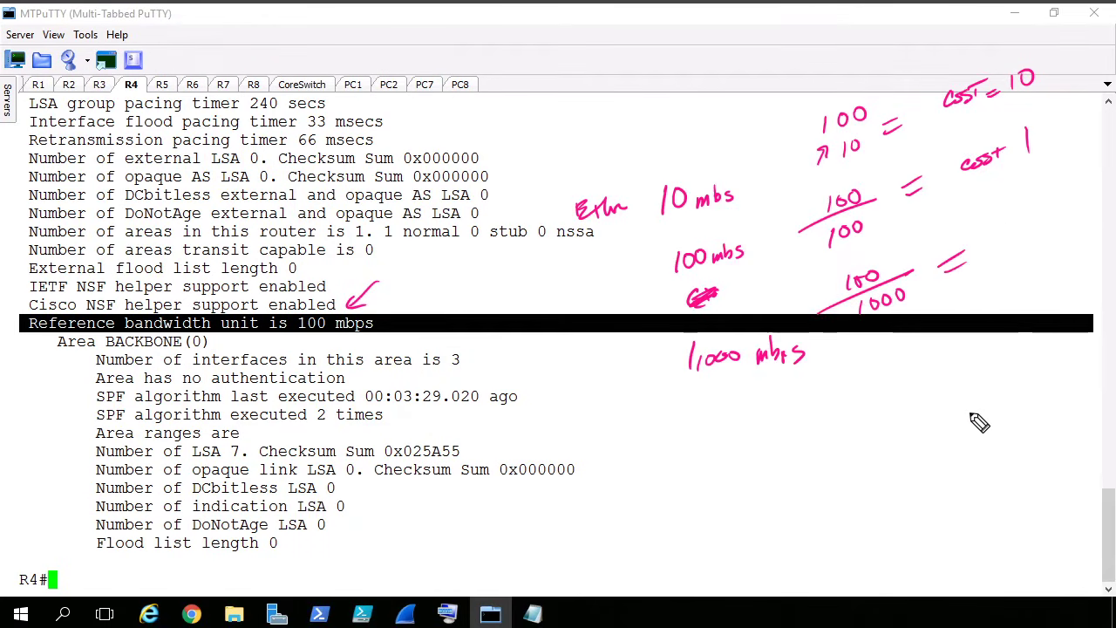
pyautogui.moveTo(1029, 229); pyautogui.dragTo(1036, 262)
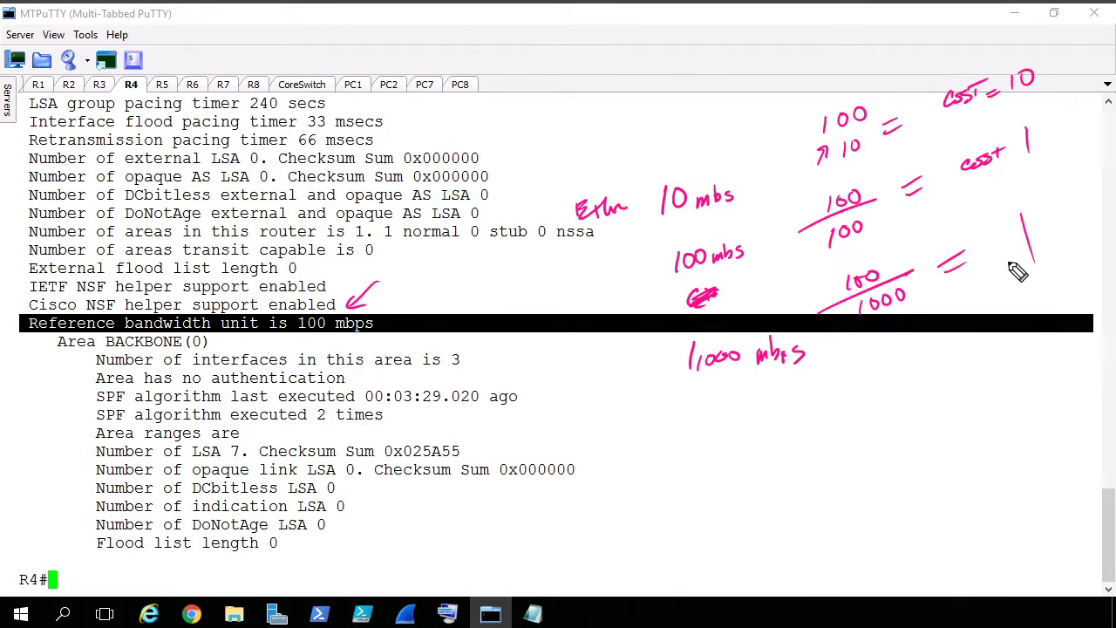
pyautogui.moveTo(980, 231)
pyautogui.mouseDown()
pyautogui.moveTo(975, 241)
pyautogui.moveTo(1010, 235)
pyautogui.mouseUp()
pyautogui.moveTo(998, 226); pyautogui.dragTo(1019, 224)
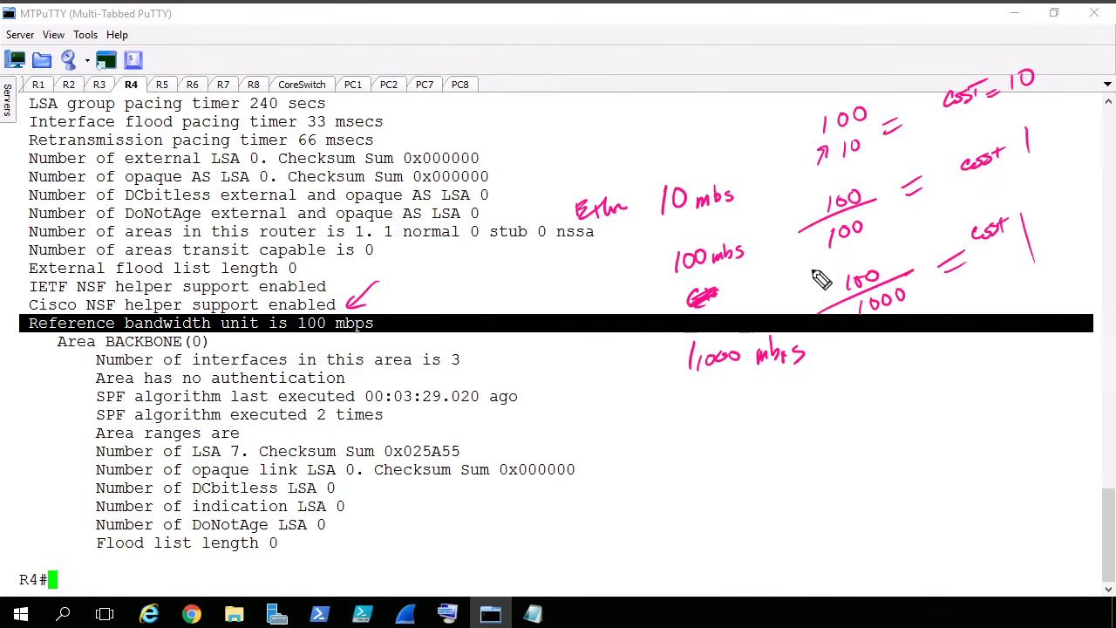
pyautogui.moveTo(863, 378)
pyautogui.mouseDown()
pyautogui.moveTo(636, 287)
pyautogui.moveTo(884, 381)
pyautogui.mouseUp()
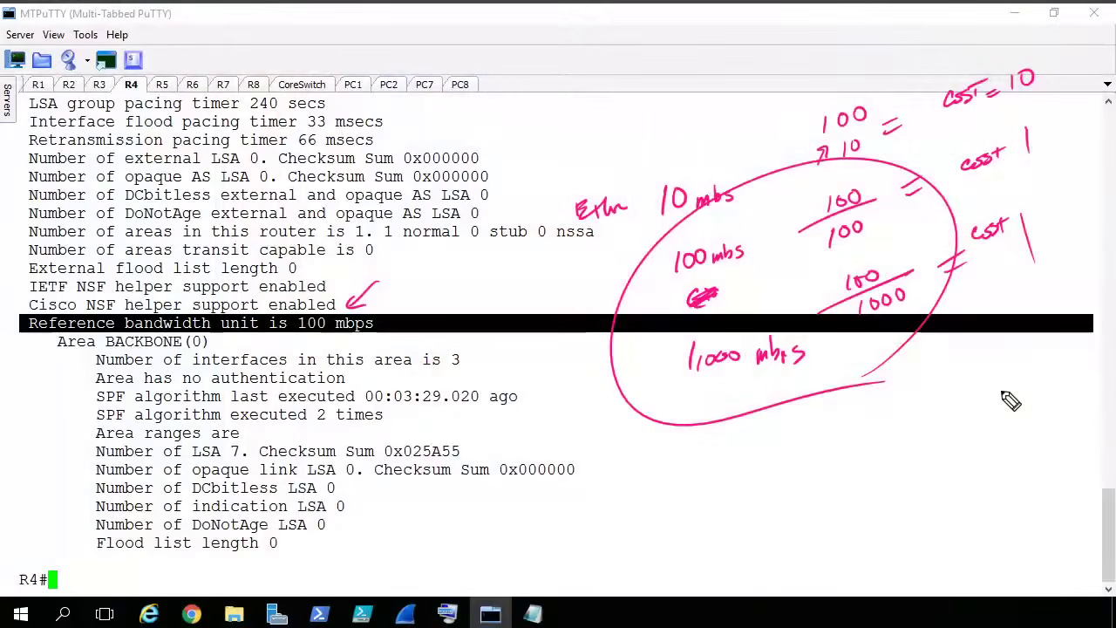
pyautogui.press('Escape')
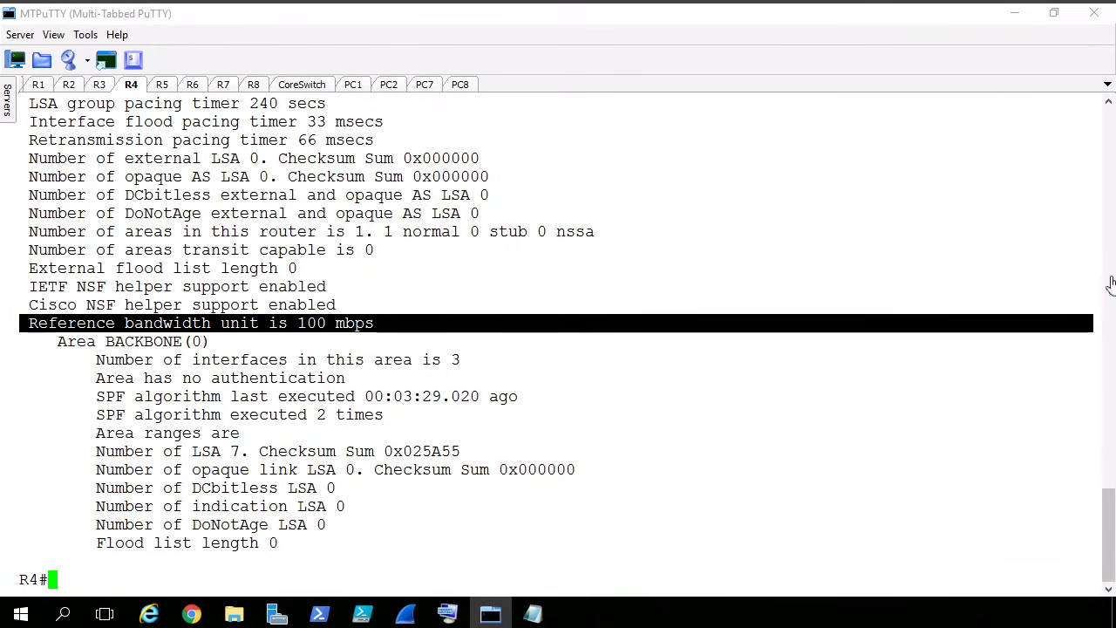
pyautogui.click(690, 328)
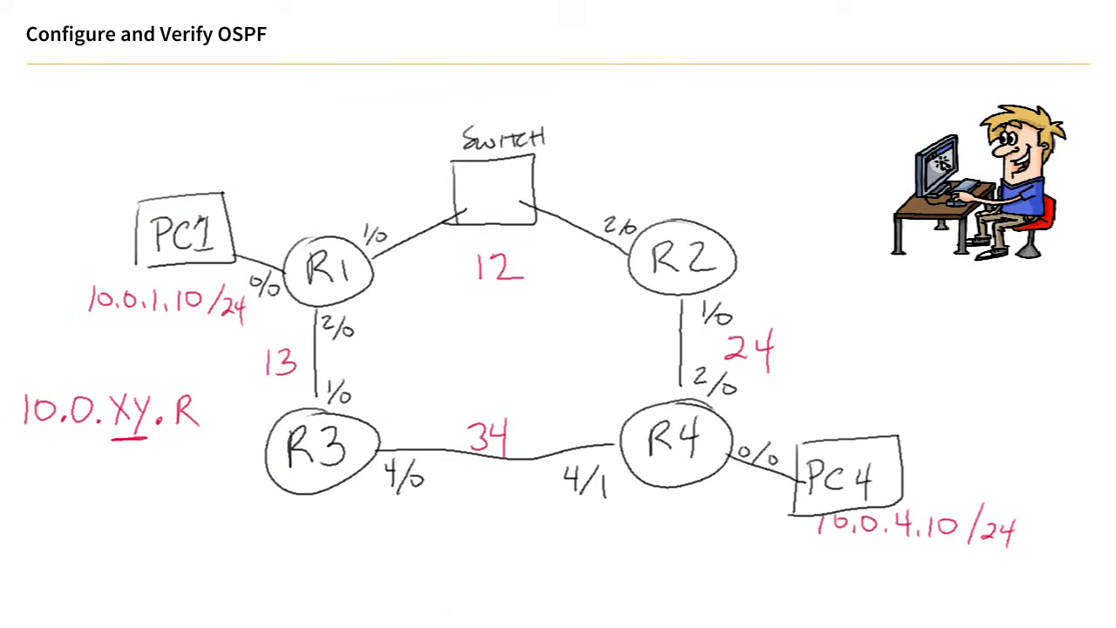
# - Return to R4's console in MTPuTTY and run "show ip ospf int brief"
pyautogui.click(448, 626)
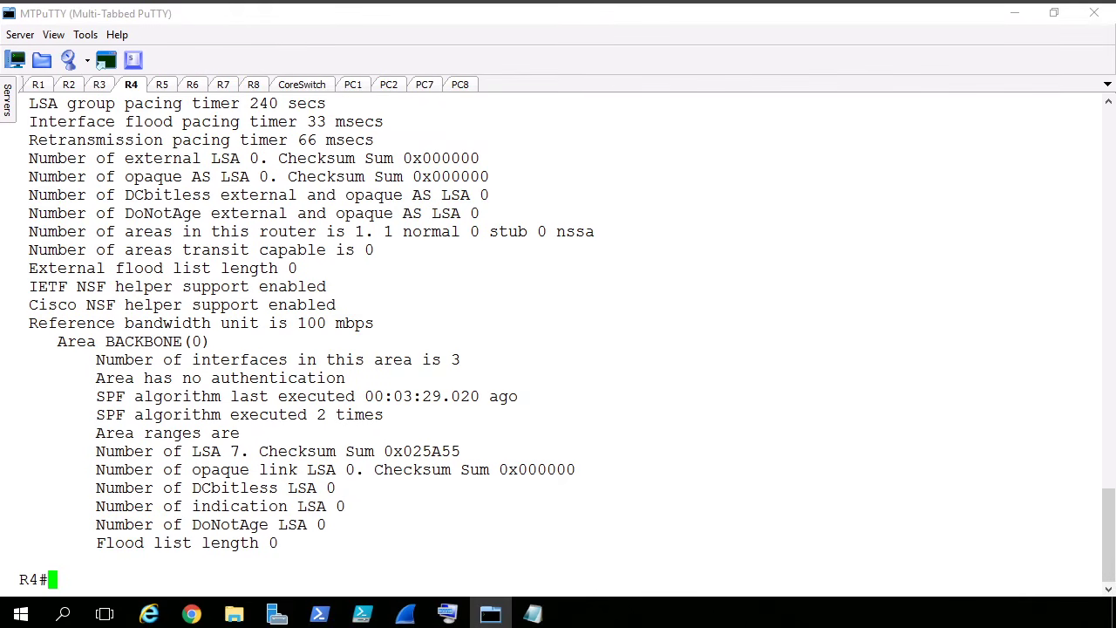
pyautogui.write('show ip o')
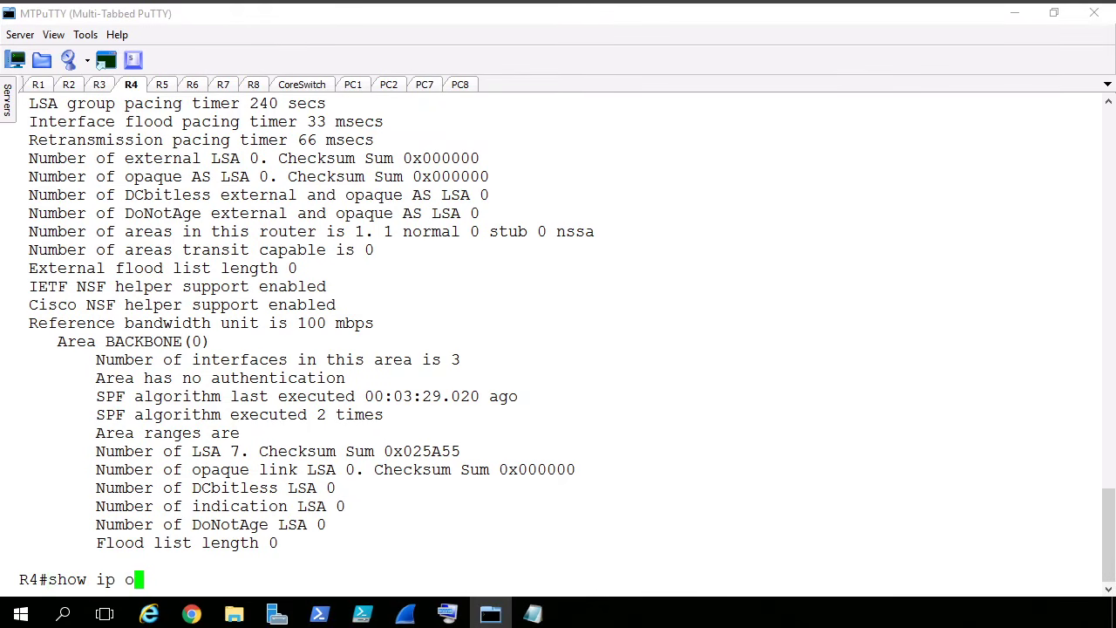
pyautogui.write('spf int brief')
pyautogui.press('Return')
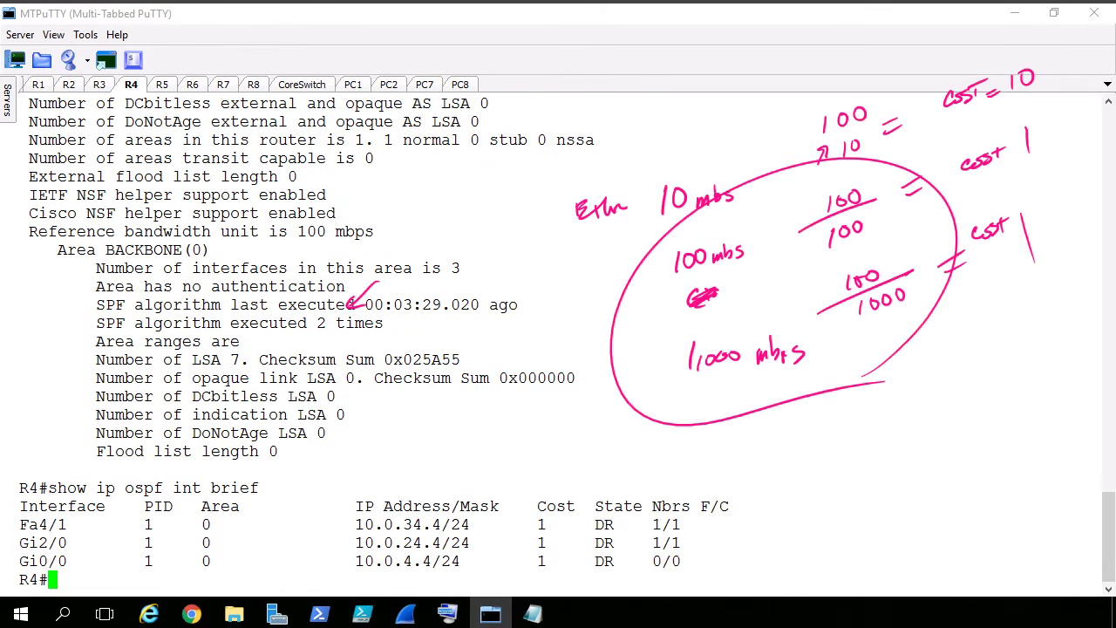
pyautogui.press('Escape')
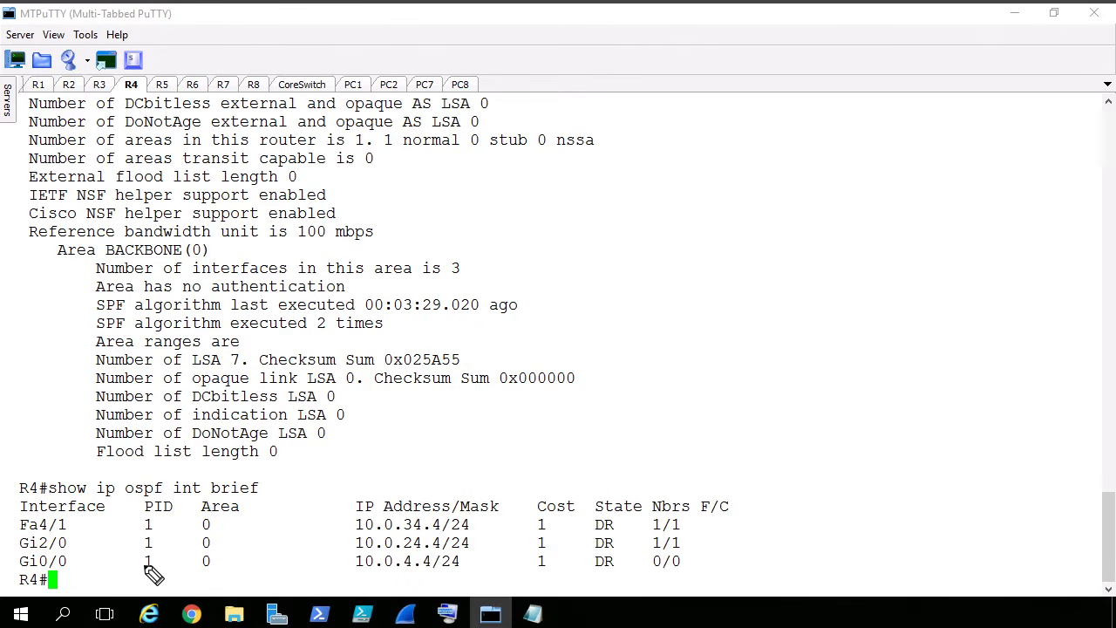
# - Mark the interface names, areas, 10.0 address prefixes, costs and DR states in R4's OSPF interface table with pen annotations
pyautogui.moveTo(55, 515)
pyautogui.mouseDown()
pyautogui.moveTo(99, 575)
pyautogui.moveTo(77, 515)
pyautogui.mouseUp()
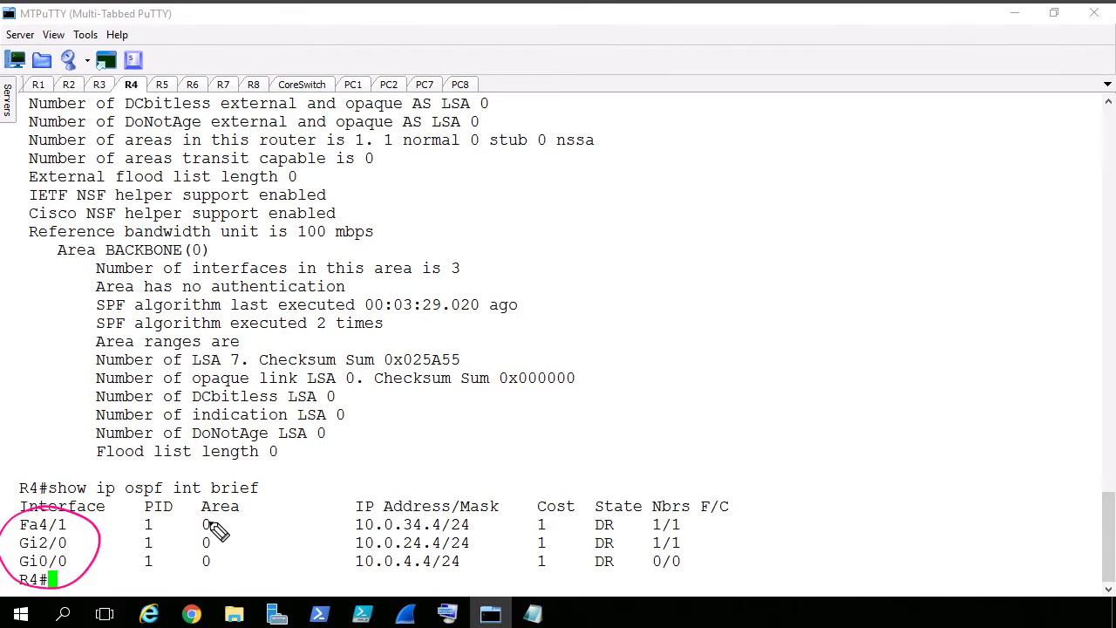
pyautogui.moveTo(209, 518); pyautogui.dragTo(201, 557)
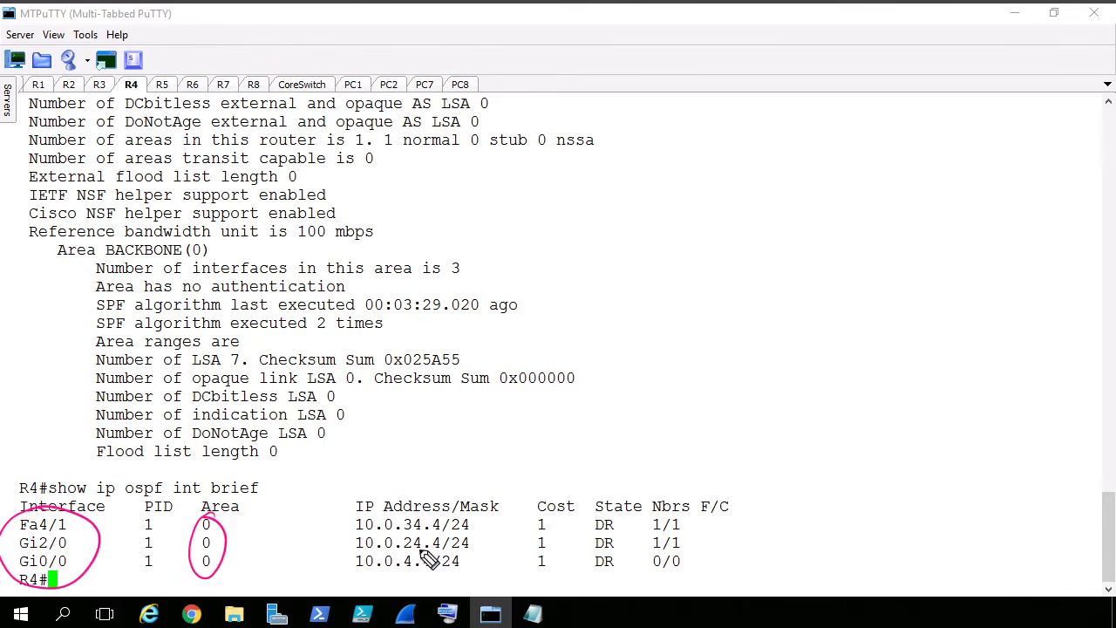
pyautogui.moveTo(349, 521)
pyautogui.mouseDown()
pyautogui.moveTo(352, 558)
pyautogui.moveTo(384, 576)
pyautogui.moveTo(403, 565)
pyautogui.moveTo(382, 516)
pyautogui.moveTo(356, 517)
pyautogui.mouseUp()
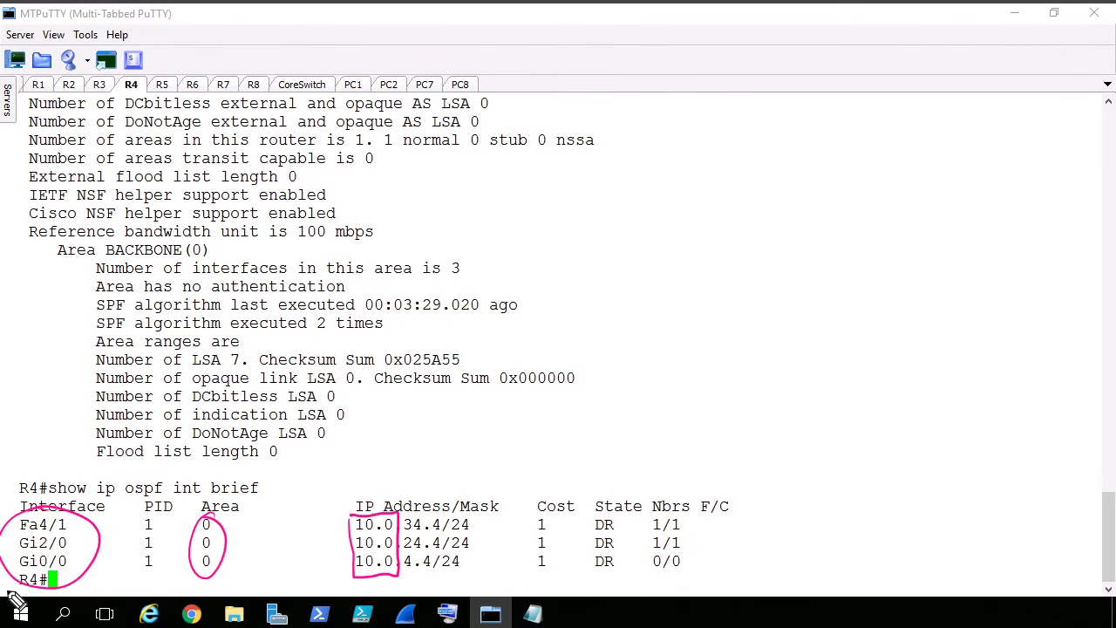
pyautogui.moveTo(534, 517); pyautogui.dragTo(535, 559)
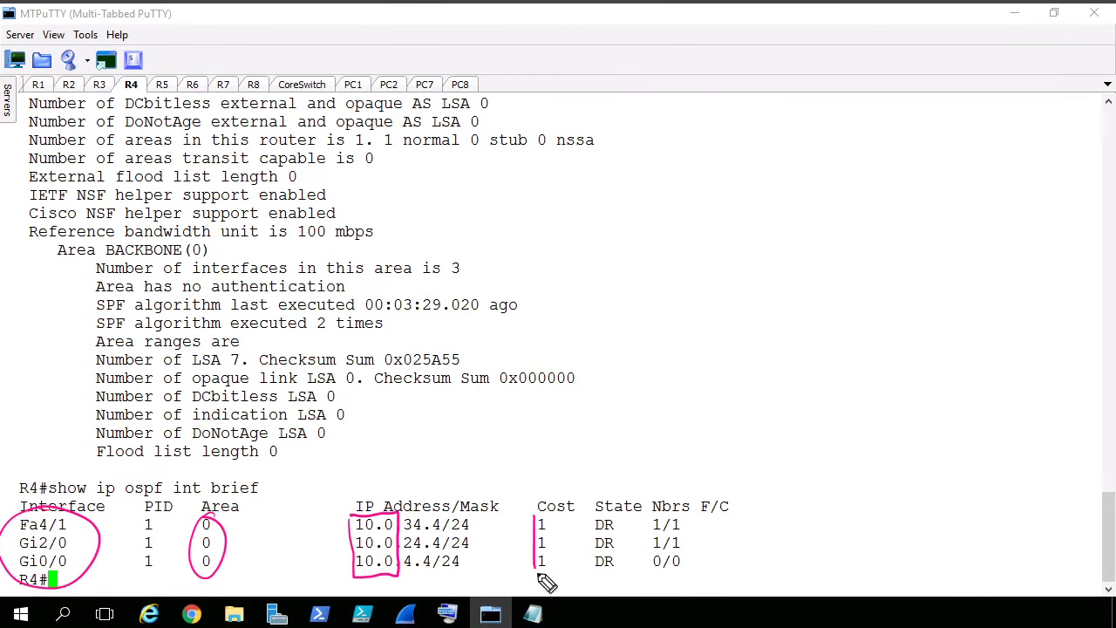
pyautogui.moveTo(630, 524)
pyautogui.mouseDown()
pyautogui.moveTo(598, 518)
pyautogui.moveTo(601, 584)
pyautogui.moveTo(629, 526)
pyautogui.mouseUp()
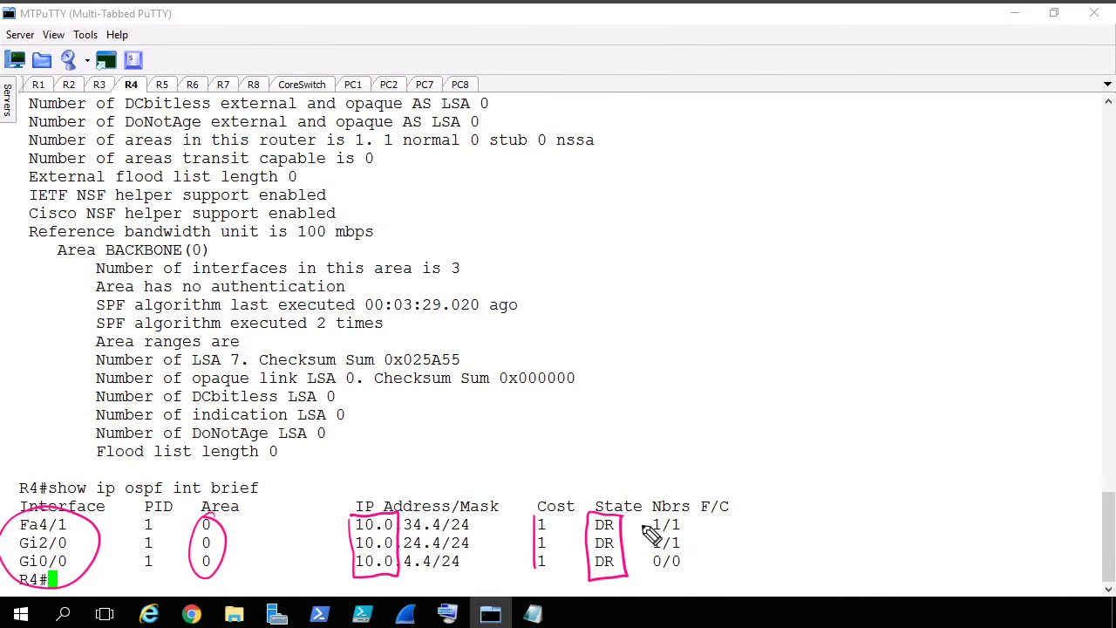
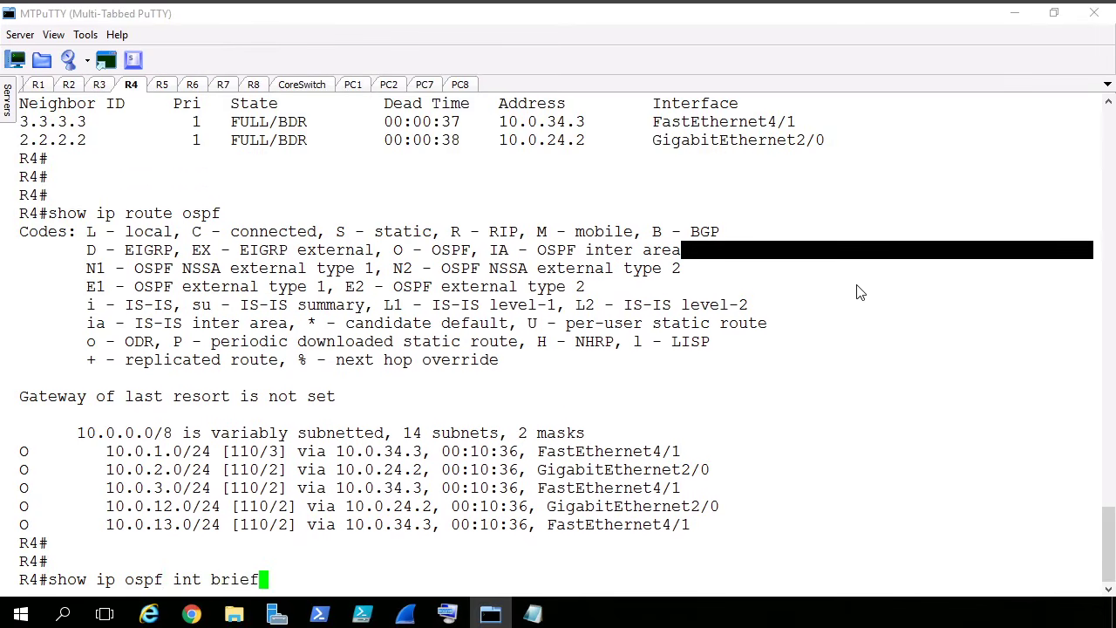
# - Run "show ip ospf int brief" on R4 and highlight the Fa4/1 row in the output
pyautogui.press('Return')
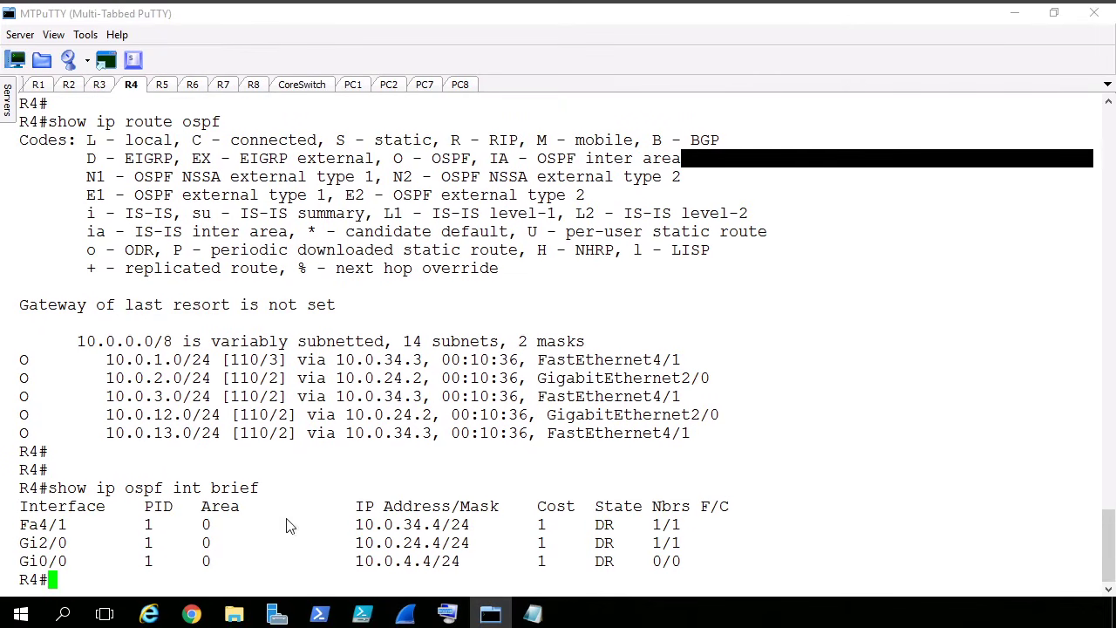
pyautogui.tripleClick(39, 524)
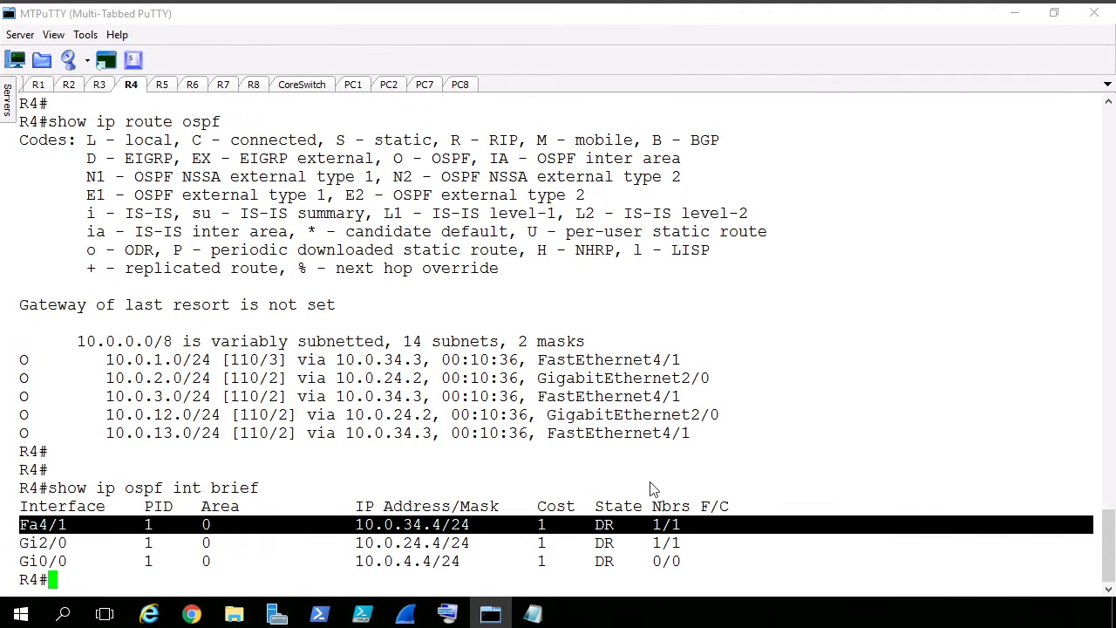
pyautogui.click(810, 403)
# - Run "show ip ospf" on R4, page to the end and highlight the reference bandwidth line
pyautogui.press('Return')
pyautogui.press('Return')
pyautogui.write('sh')
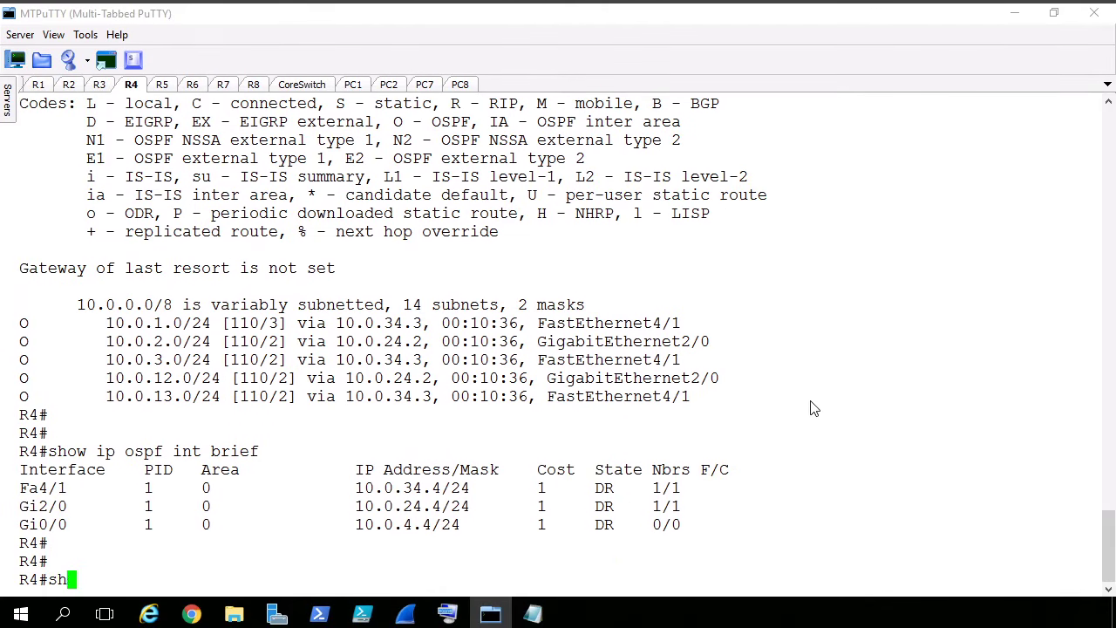
pyautogui.write('ow ip ospf')
pyautogui.press('Return')
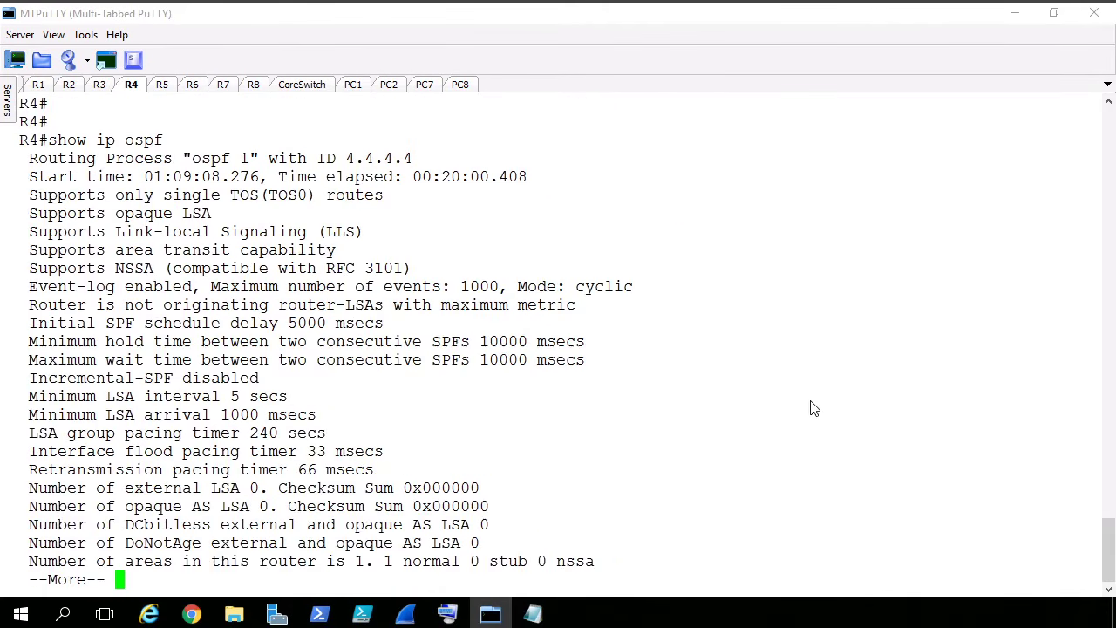
pyautogui.press('space')
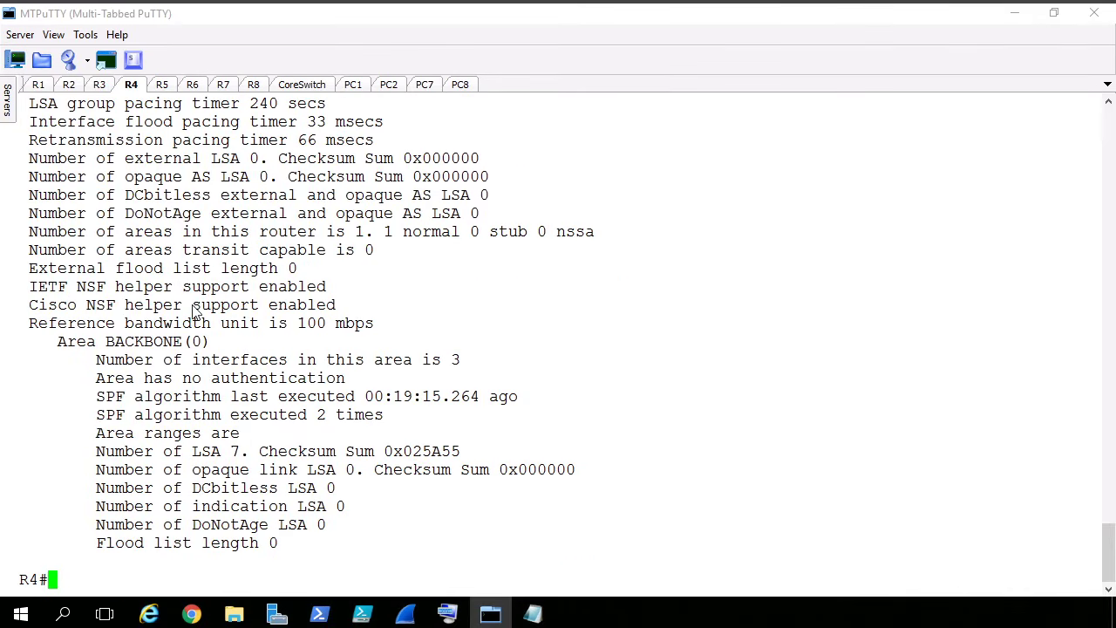
pyautogui.tripleClick(250, 327)
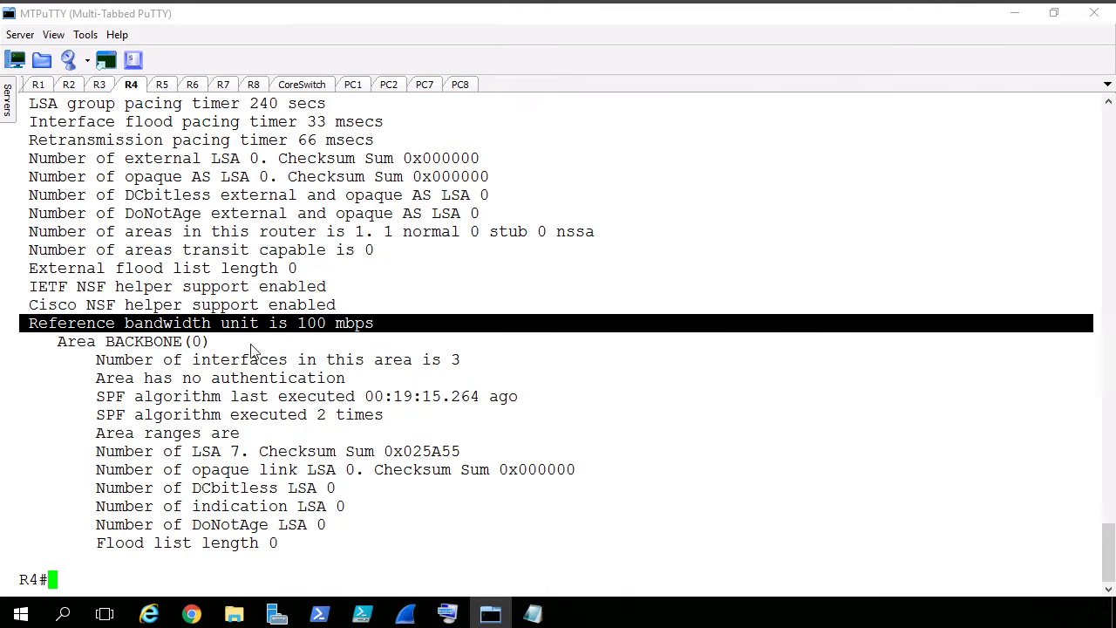
# - Switch to Notepad and start a second script block with "conf t" below the existing OSPF commands
pyautogui.click(534, 616)
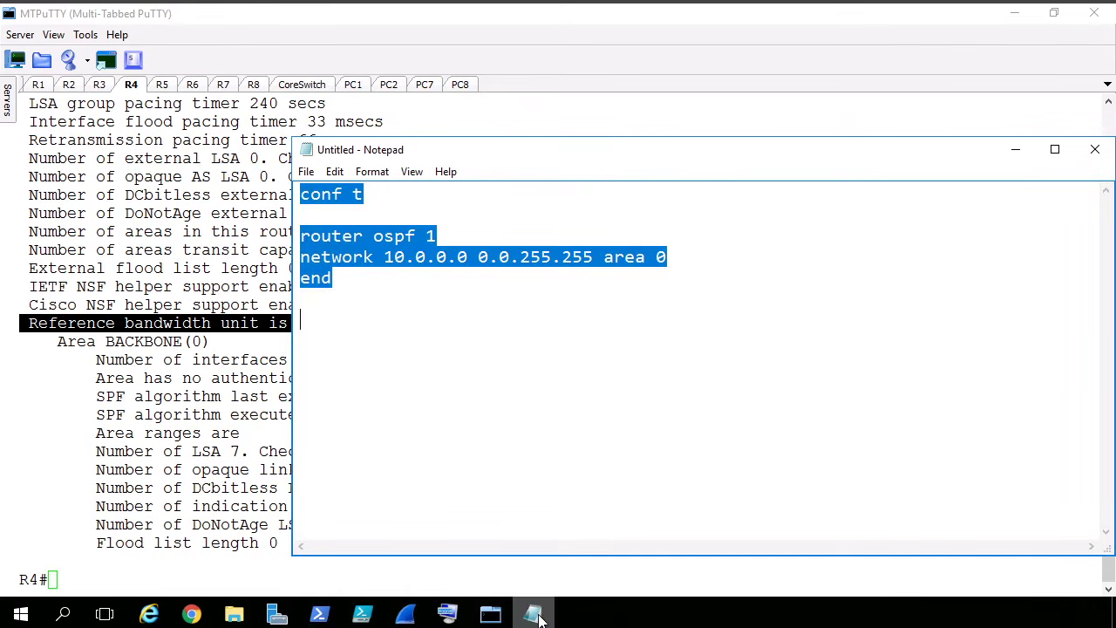
pyautogui.click(355, 348)
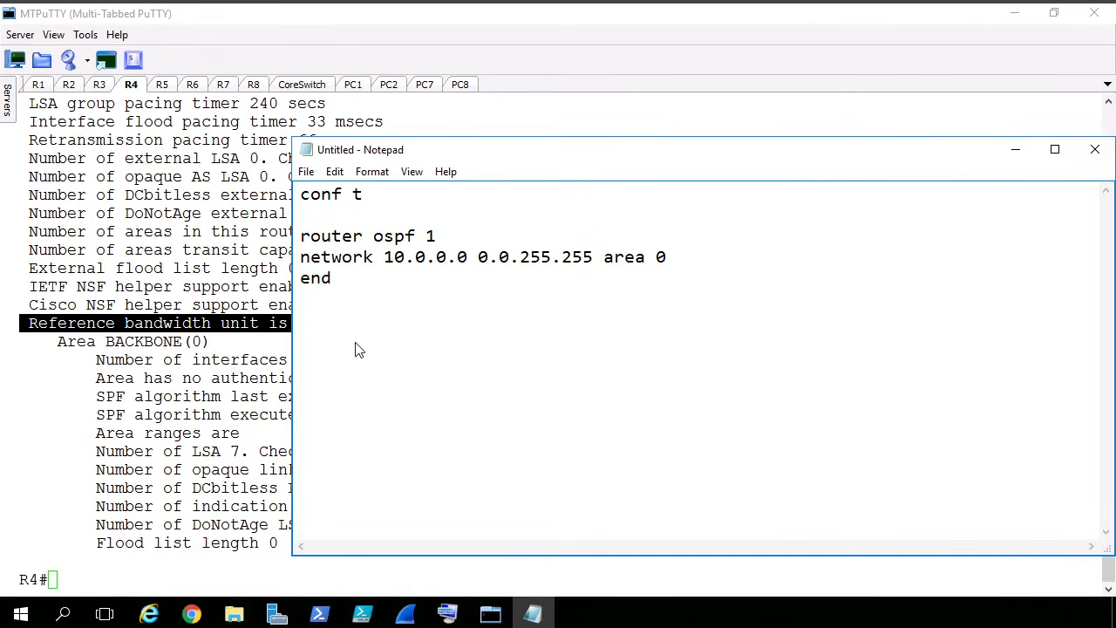
pyautogui.write('conf t')
pyautogui.press('Return')
# - Return to R4's console in MTPuTTY and enter router configuration mode for OSPF process 1
pyautogui.click(143, 210)
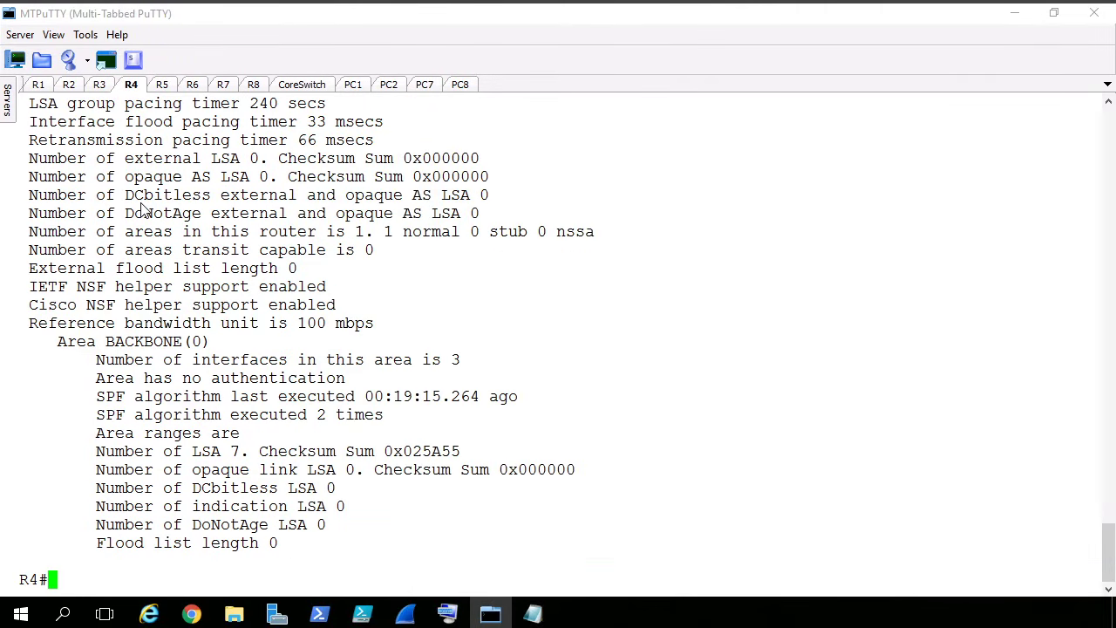
pyautogui.write('conf t')
pyautogui.press('Return')
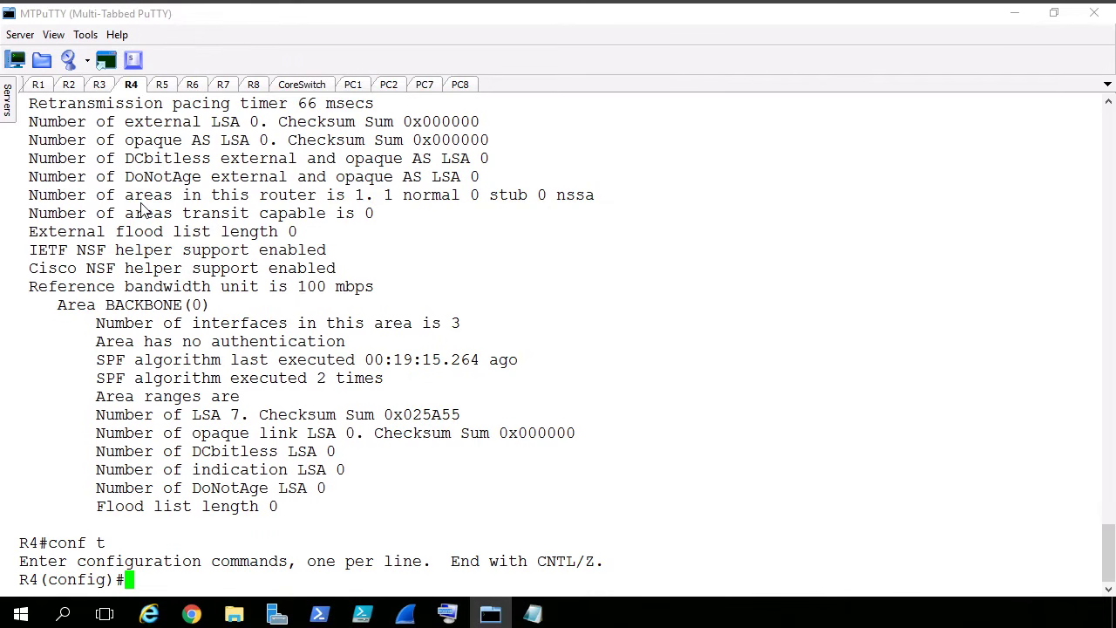
pyautogui.write('router ospf 1')
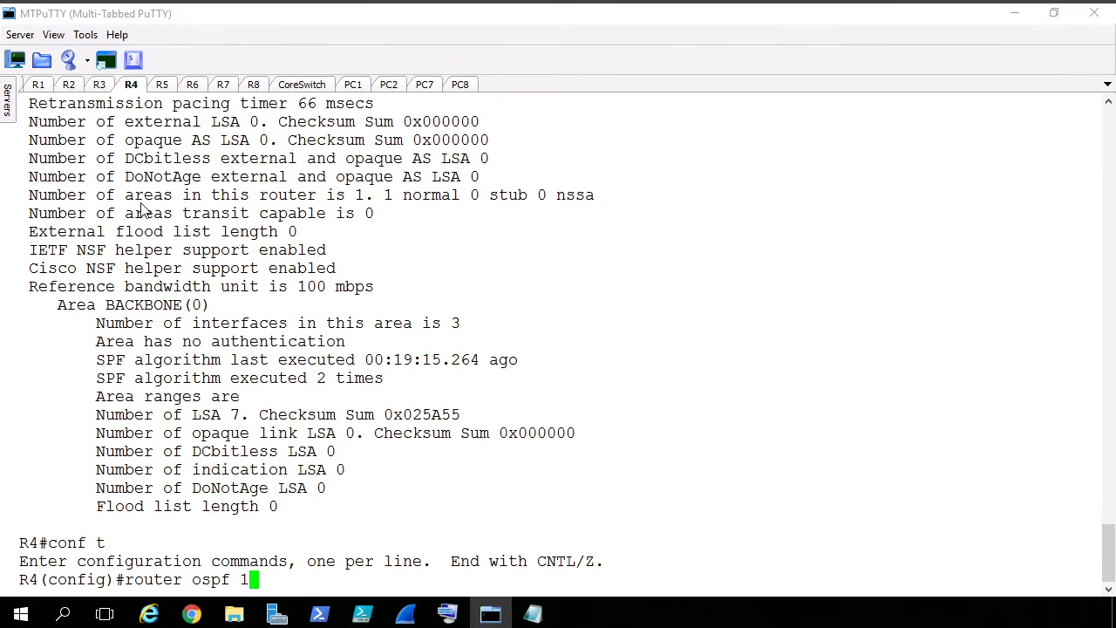
pyautogui.press('Return')
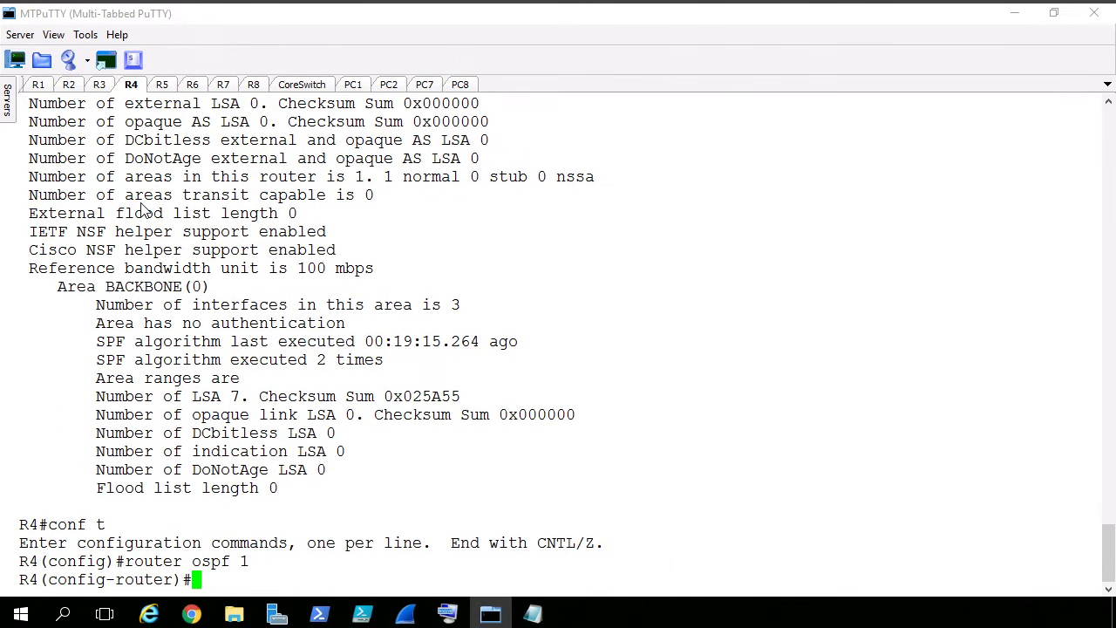
# - Set R4's OSPF auto-cost reference bandwidth to 1000, checking the command's allowed range in the built-in help
pyautogui.write('ao')
pyautogui.press('Tab')
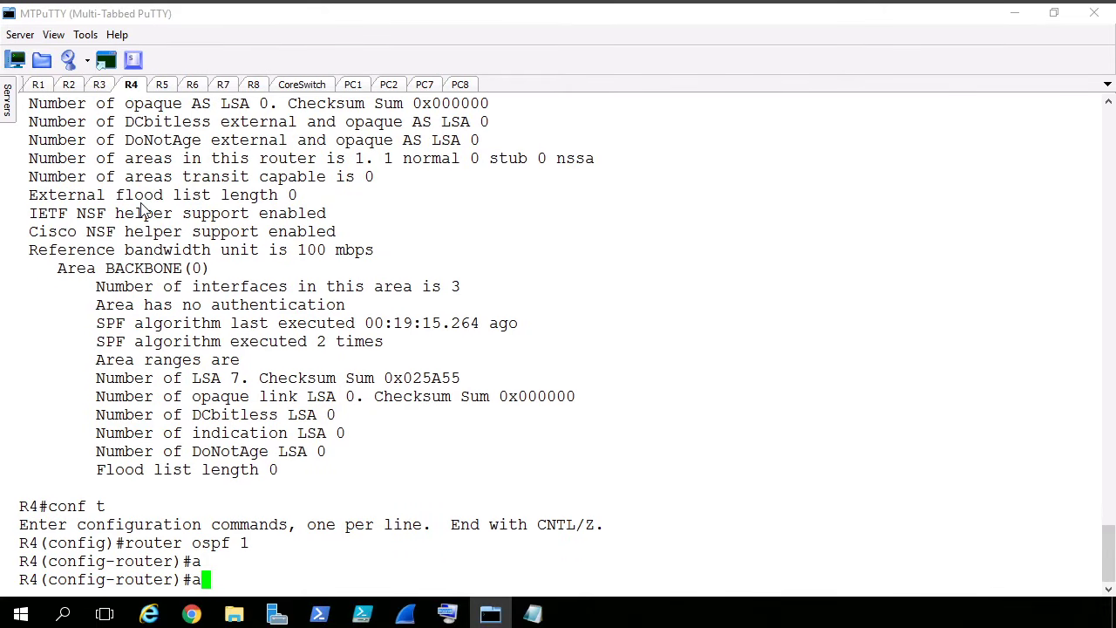
pyautogui.write('u')
pyautogui.press('Tab')
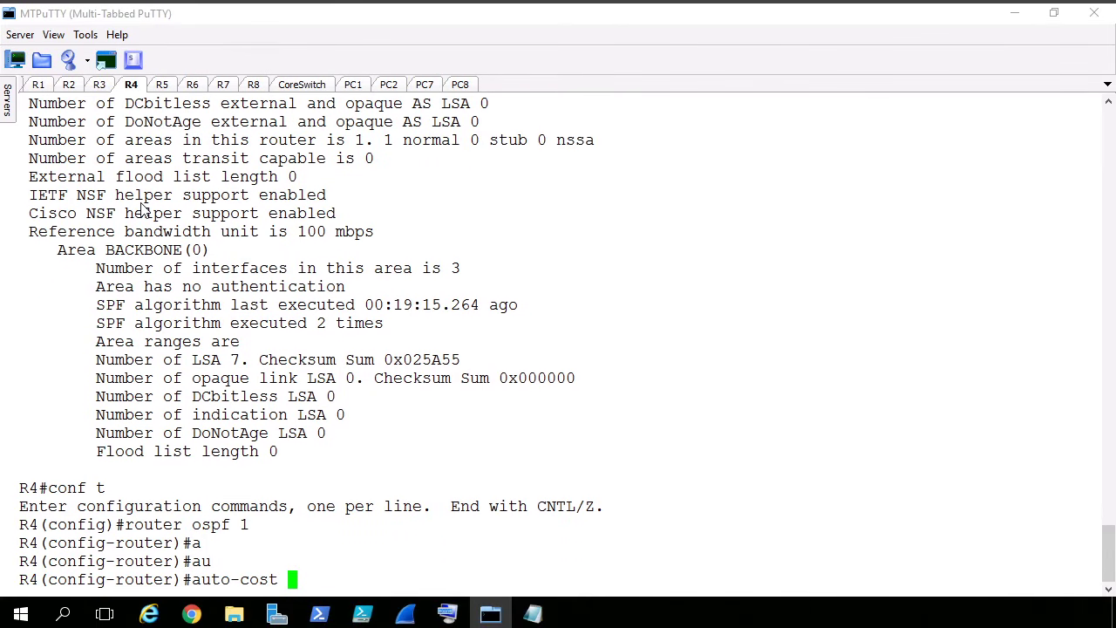
pyautogui.write('ref')
pyautogui.press('Tab')
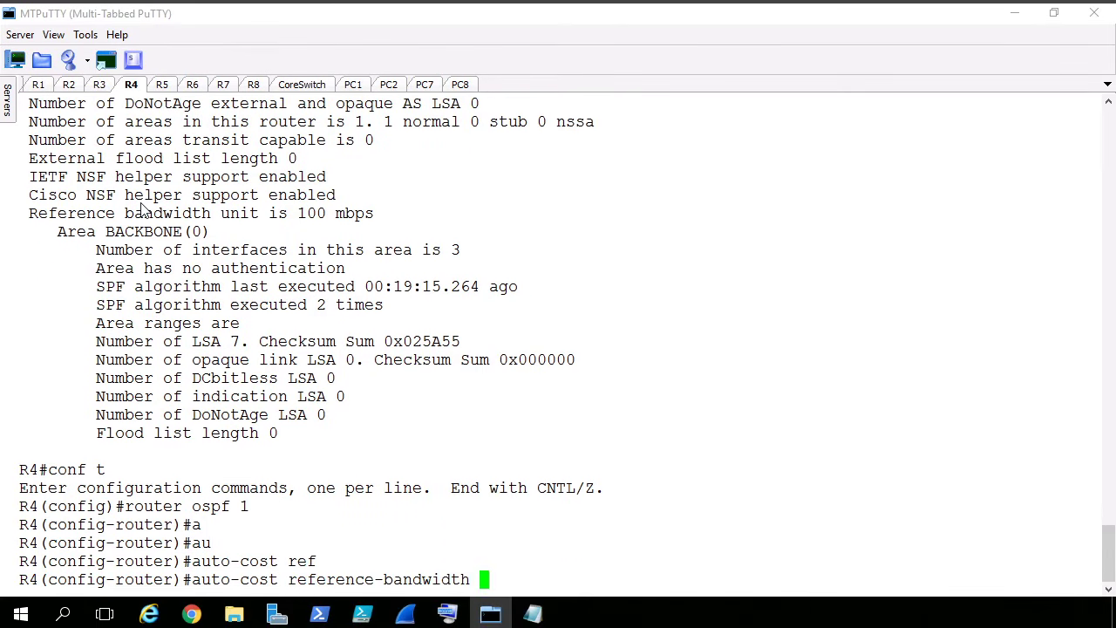
pyautogui.write('?')
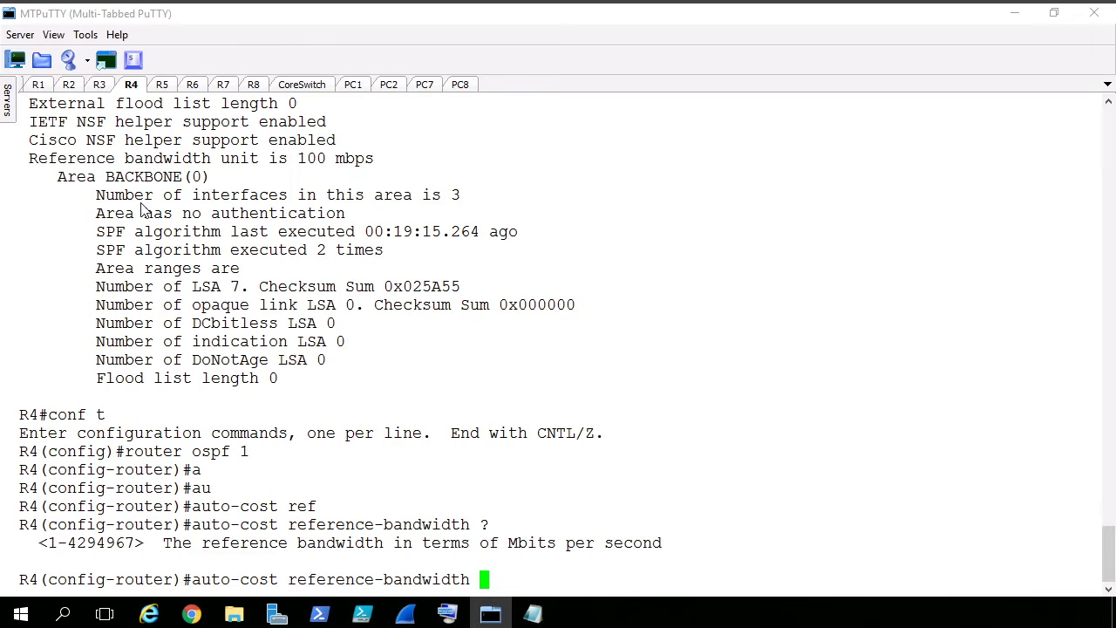
pyautogui.write('1000')
pyautogui.press('Return')
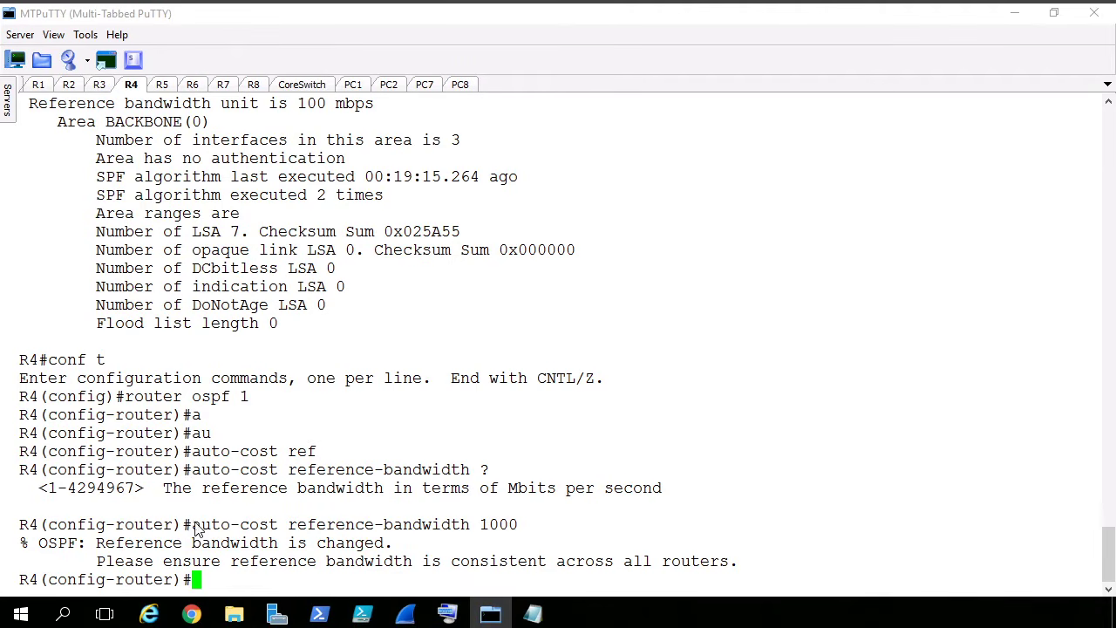
# - Copy R4's "auto-cost reference-bandwidth 1000" command and add it in Notepad below a new "router ospf 1" line
pyautogui.moveTo(192, 524); pyautogui.dragTo(532, 534)
pyautogui.hotkey('ctrl', 'c')
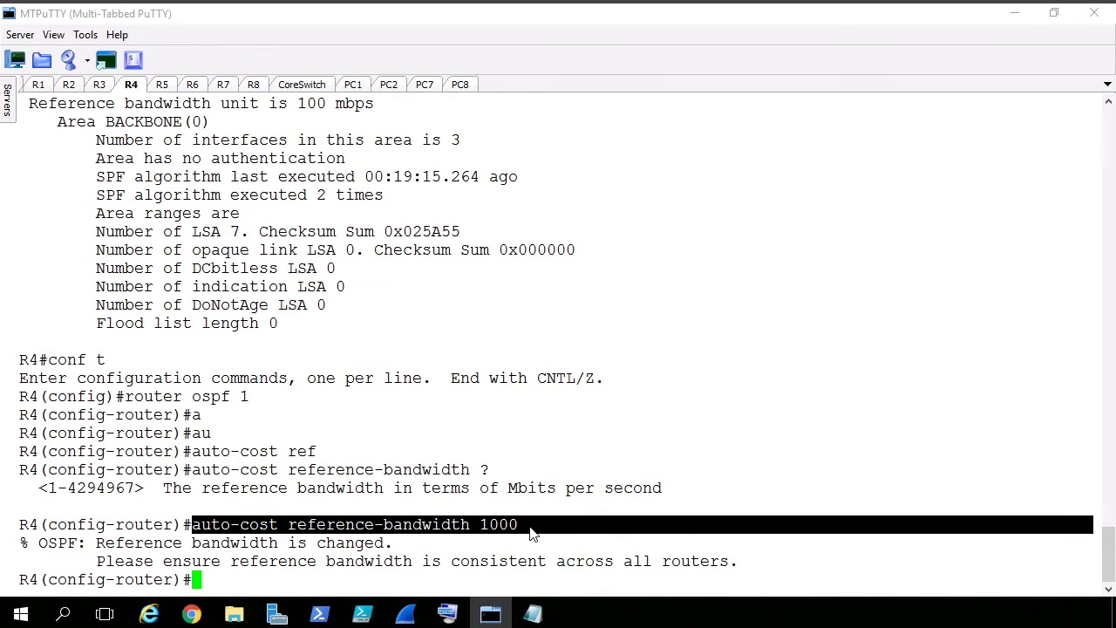
pyautogui.click(532, 614)
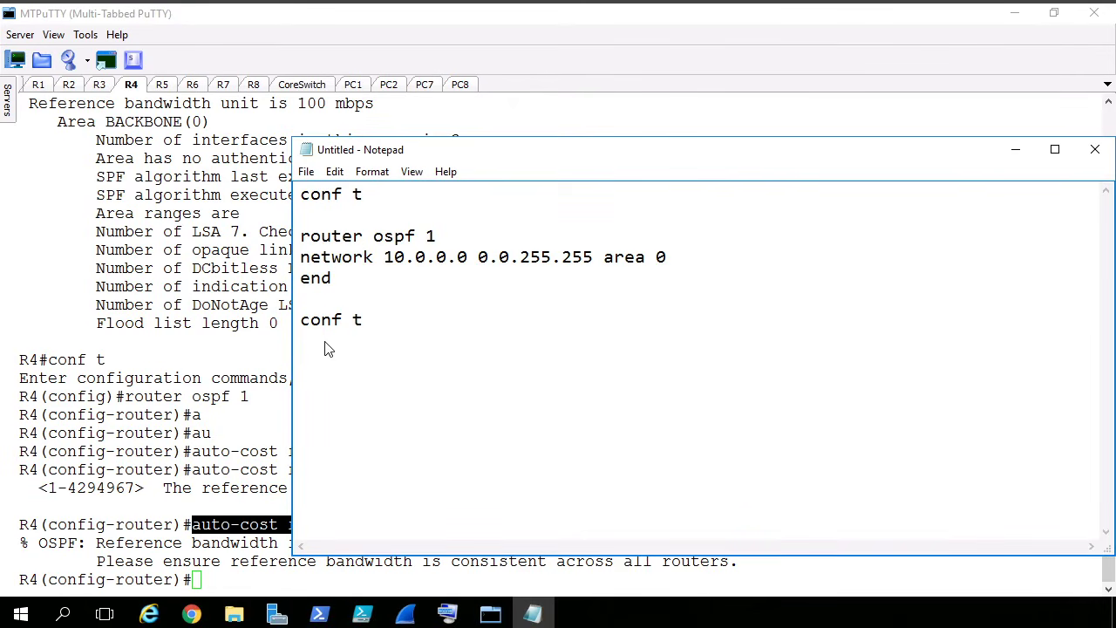
pyautogui.write('router ospf 1')
pyautogui.hotkey('ctrl', 'v')
pyautogui.press('Return')
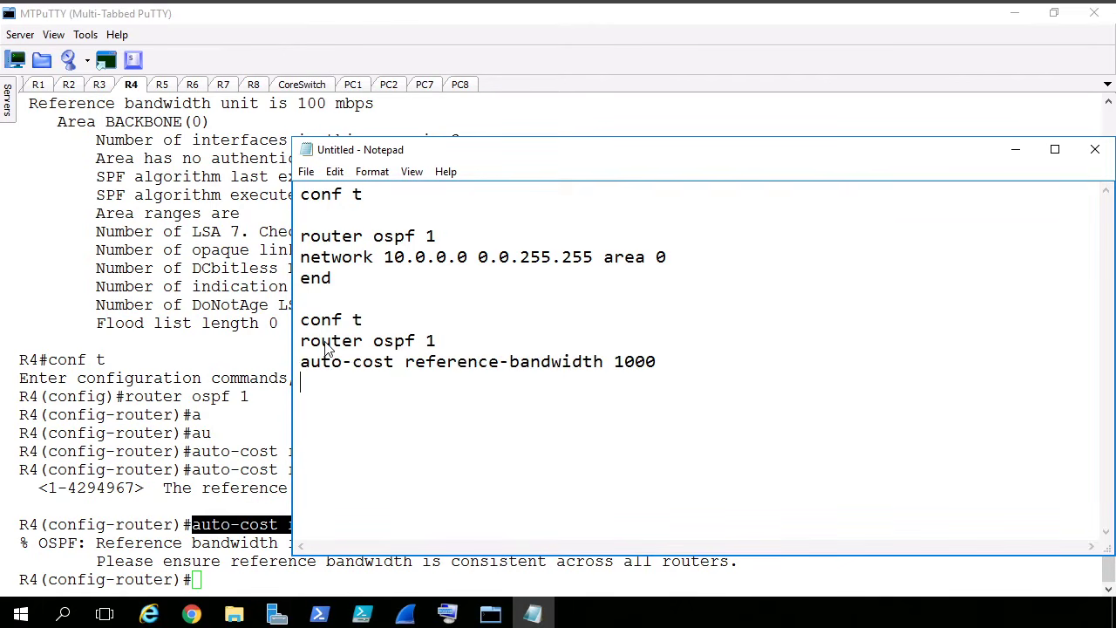
# - Finish the Notepad script block with "end" and "show ip ospf int brief"
pyautogui.write('end')
pyautogui.press('Return')
pyautogui.press('Return')
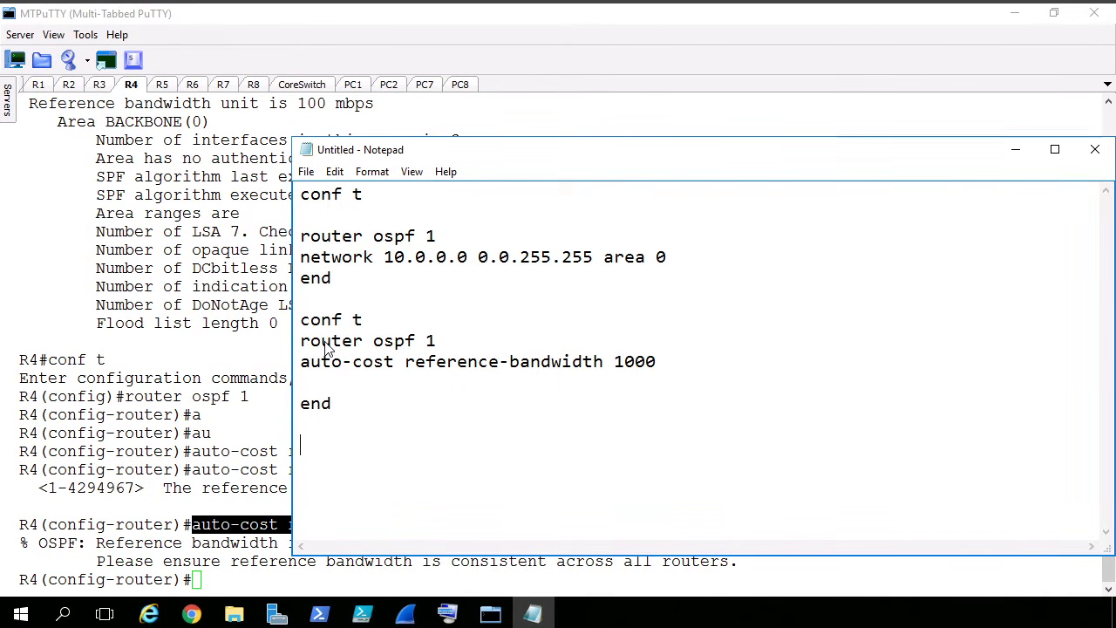
pyautogui.write('show ip ')
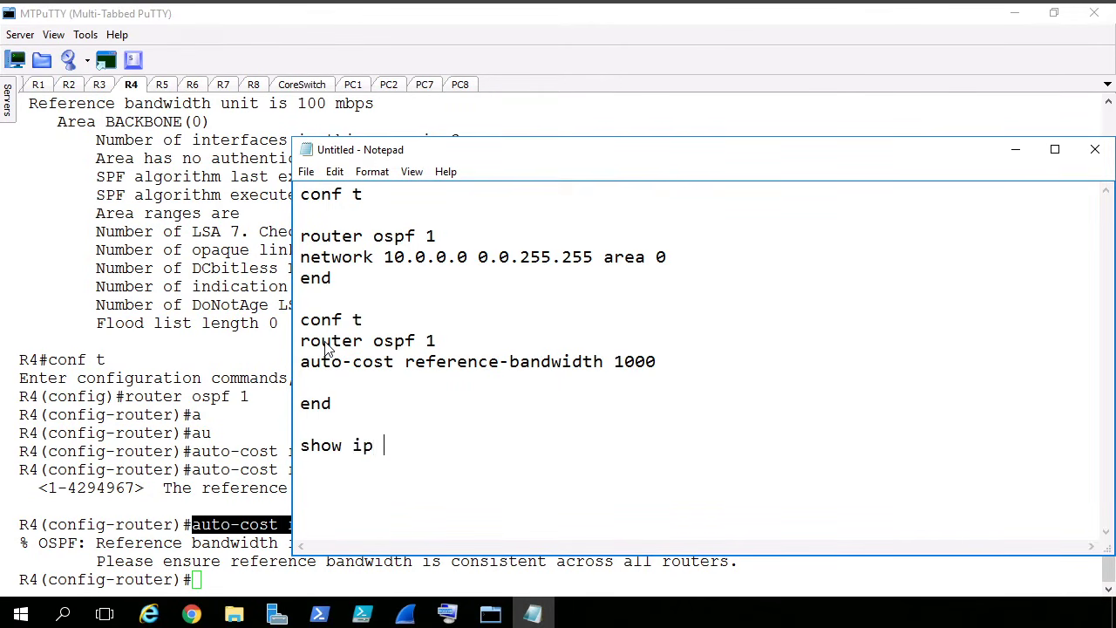
pyautogui.write('ospf int brief')
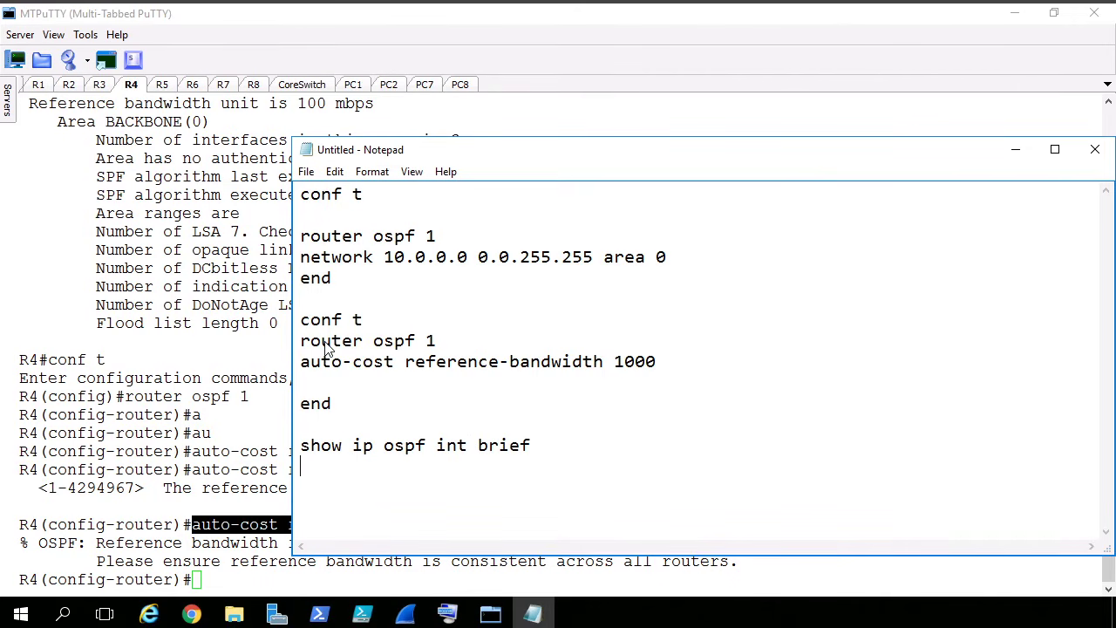
# - Copy the new reference-bandwidth script block from Notepad and end configuration mode on R4 in MTPuTTY
pyautogui.moveTo(324, 301); pyautogui.dragTo(329, 496)
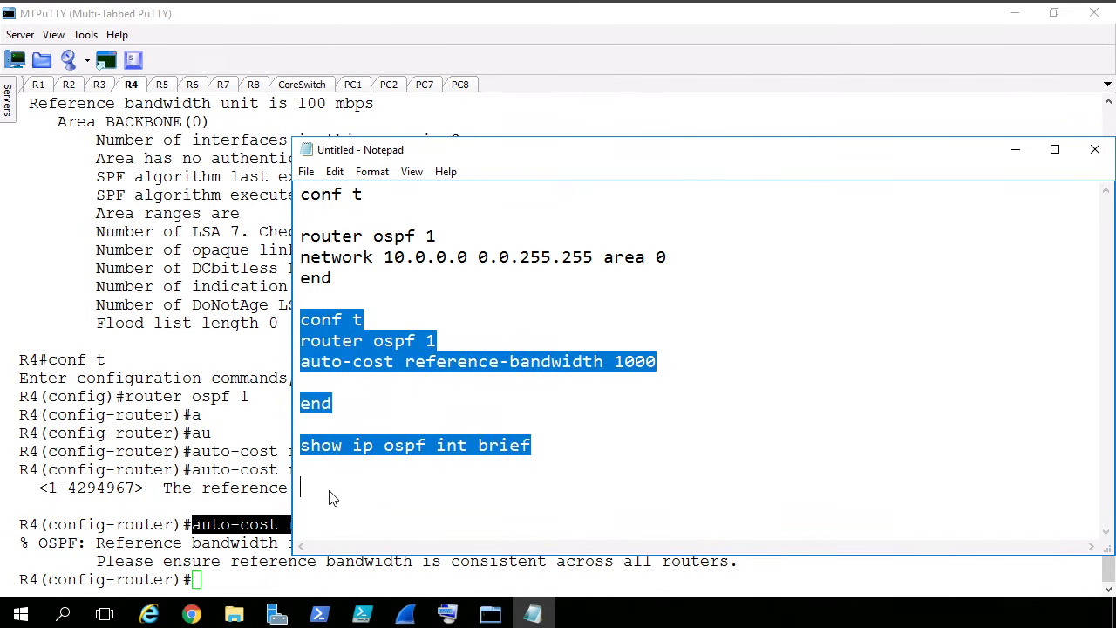
pyautogui.rightClick(338, 344)
pyautogui.click(384, 400)
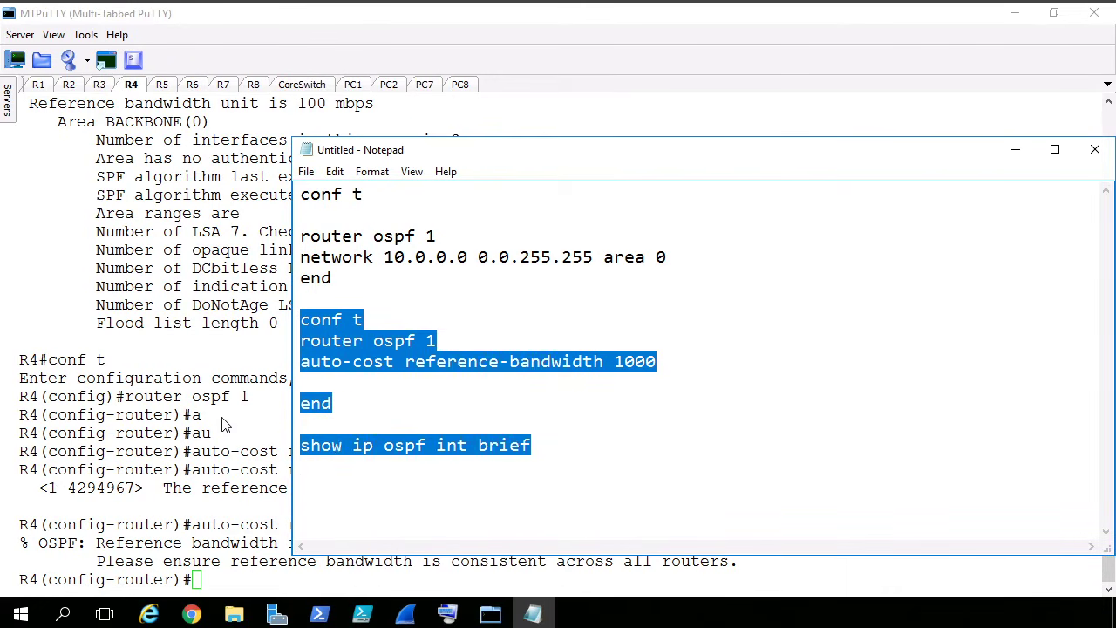
pyautogui.click(222, 448)
pyautogui.write('end')
pyautogui.press('Return')
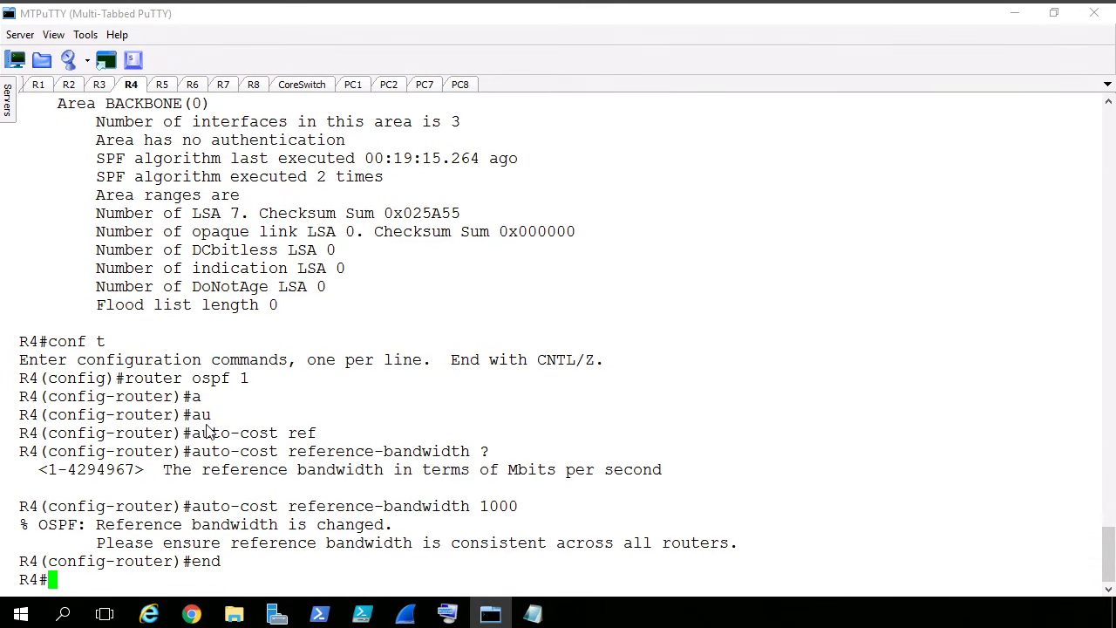
# - Run the copied reference-bandwidth script on R1, R2 and R3, and highlight a row of R3's OSPF interface table
pyautogui.click(38, 85)
pyautogui.rightClick(221, 217)
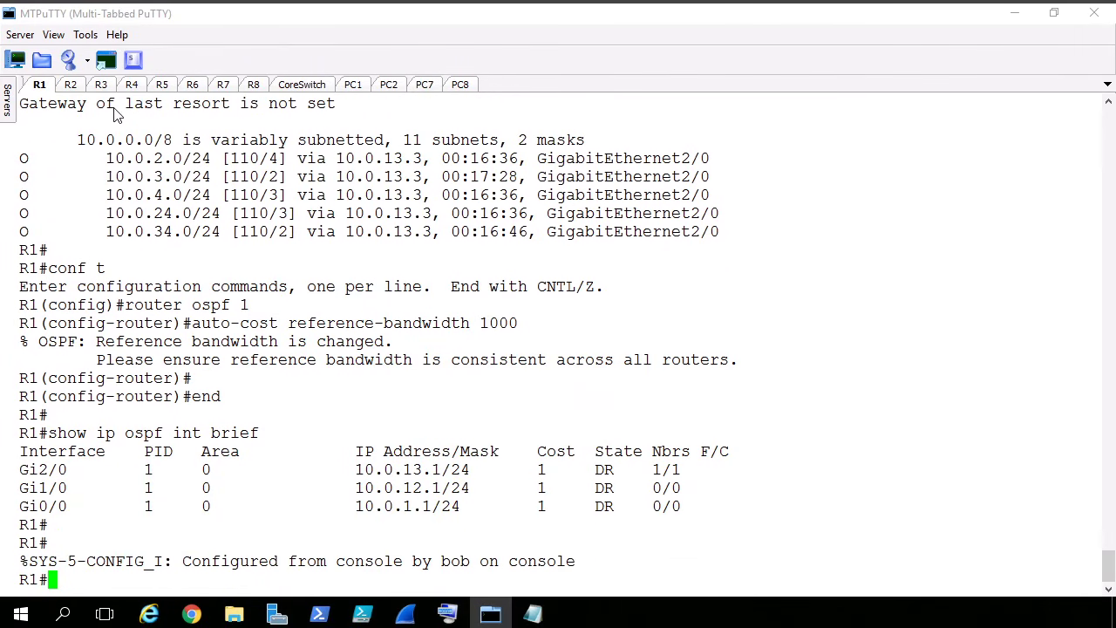
pyautogui.click(68, 87)
pyautogui.rightClick(245, 192)
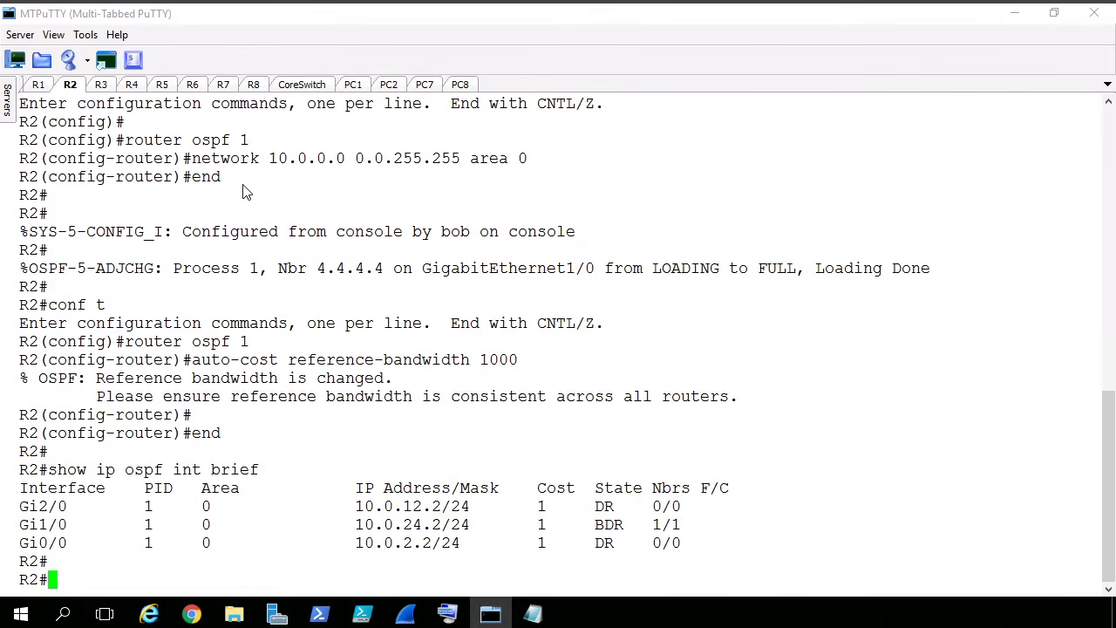
pyautogui.click(101, 85)
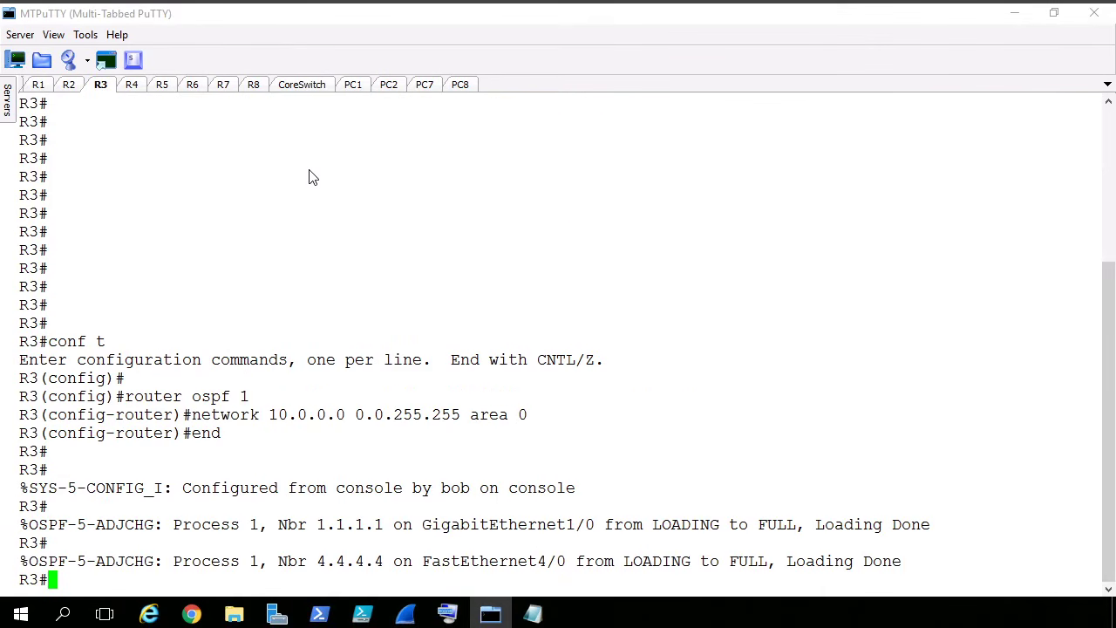
pyautogui.rightClick(313, 177)
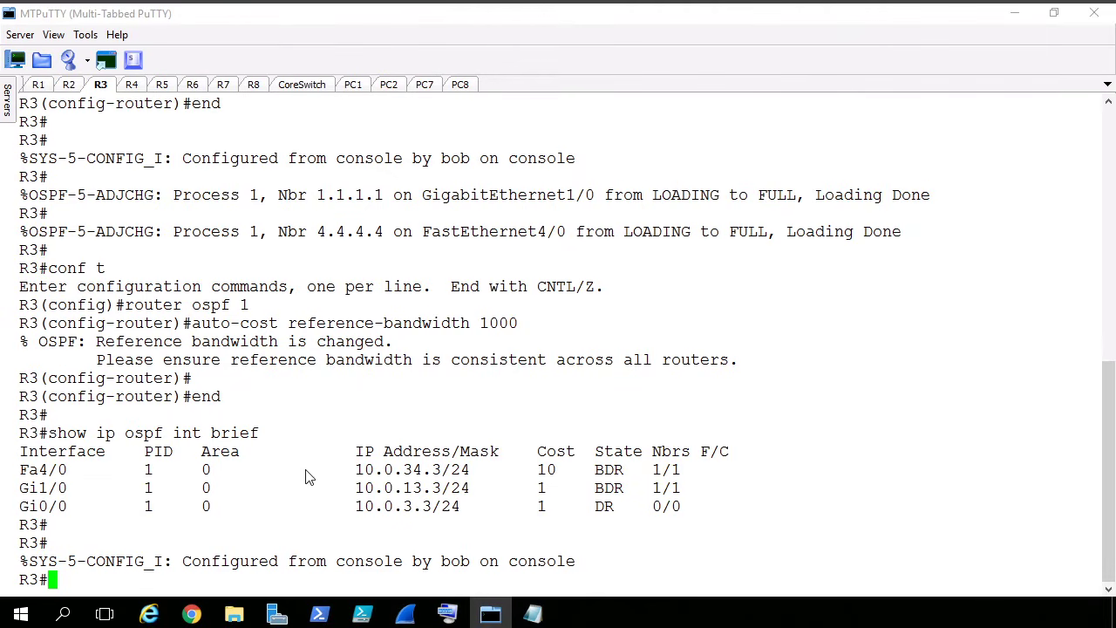
pyautogui.tripleClick(416, 472)
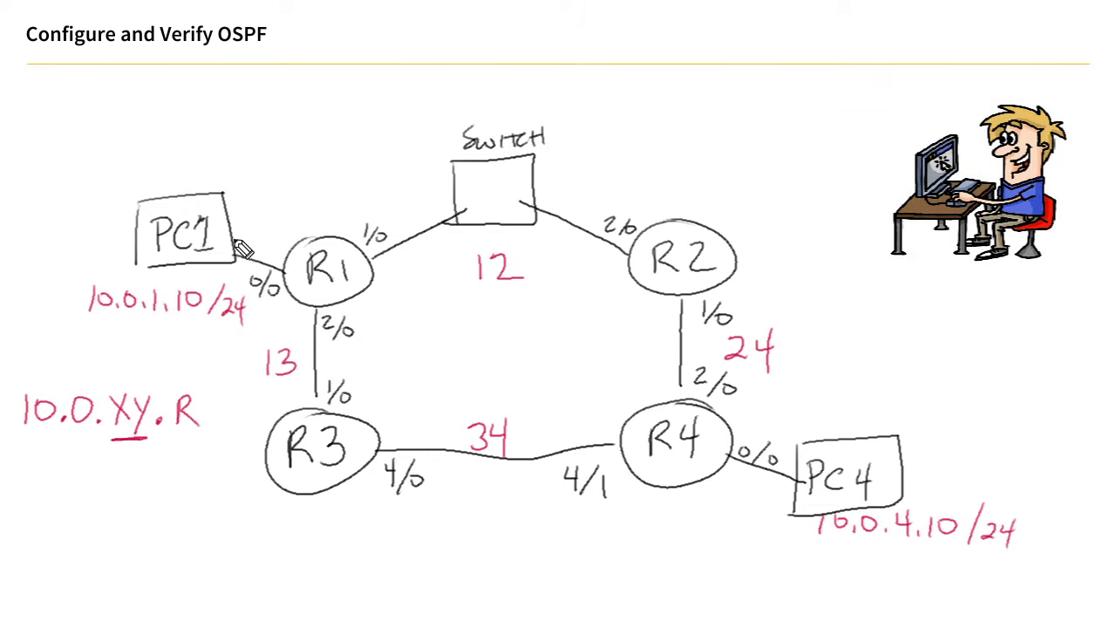
# - On the network diagram, draw an orange path from PC1 via R3 to PC4, mark 1 at R1 and start the cost total below R3
pyautogui.moveTo(353, 260); pyautogui.dragTo(358, 280)
pyautogui.moveTo(281, 568)
pyautogui.mouseDown()
pyautogui.moveTo(296, 582)
pyautogui.moveTo(288, 598)
pyautogui.moveTo(267, 597)
pyautogui.mouseUp()
pyautogui.moveTo(247, 606); pyautogui.dragTo(262, 599)
pyautogui.moveTo(222, 279)
pyautogui.mouseDown()
pyautogui.moveTo(264, 472)
pyautogui.moveTo(538, 515)
pyautogui.moveTo(863, 542)
pyautogui.mouseUp()
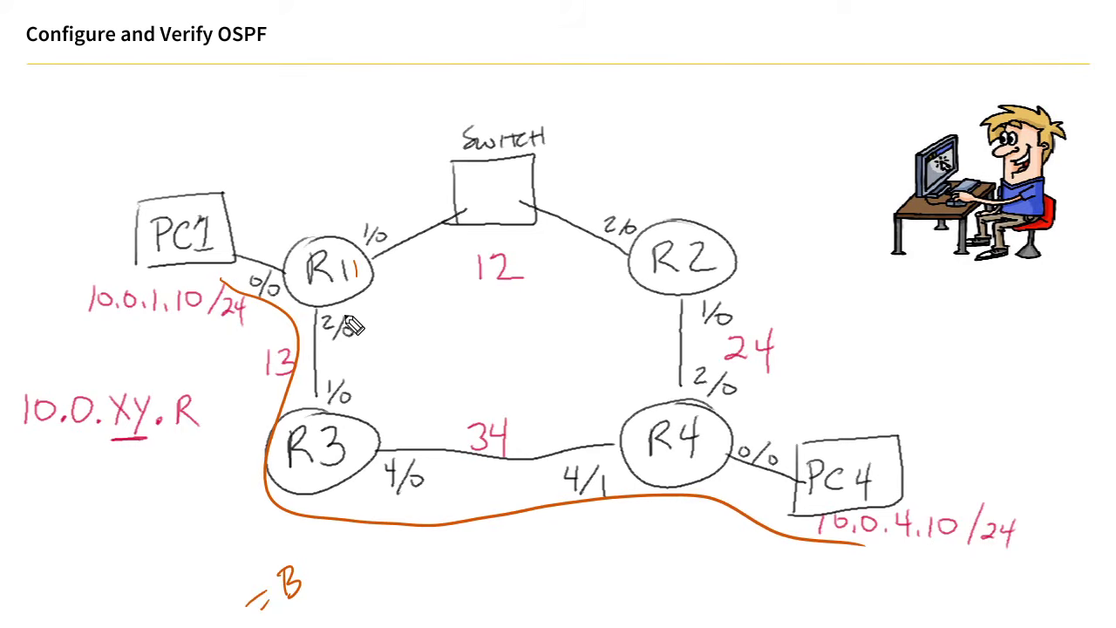
# - Write costs 1 at R1's 2/0, 10 at R3's 4/0 and 1 at R4's 0/0, and add "= 12" to the orange path's total
pyautogui.moveTo(355, 304); pyautogui.dragTo(355, 324)
pyautogui.moveTo(360, 482)
pyautogui.mouseDown()
pyautogui.moveTo(361, 496)
pyautogui.moveTo(370, 483)
pyautogui.mouseUp()
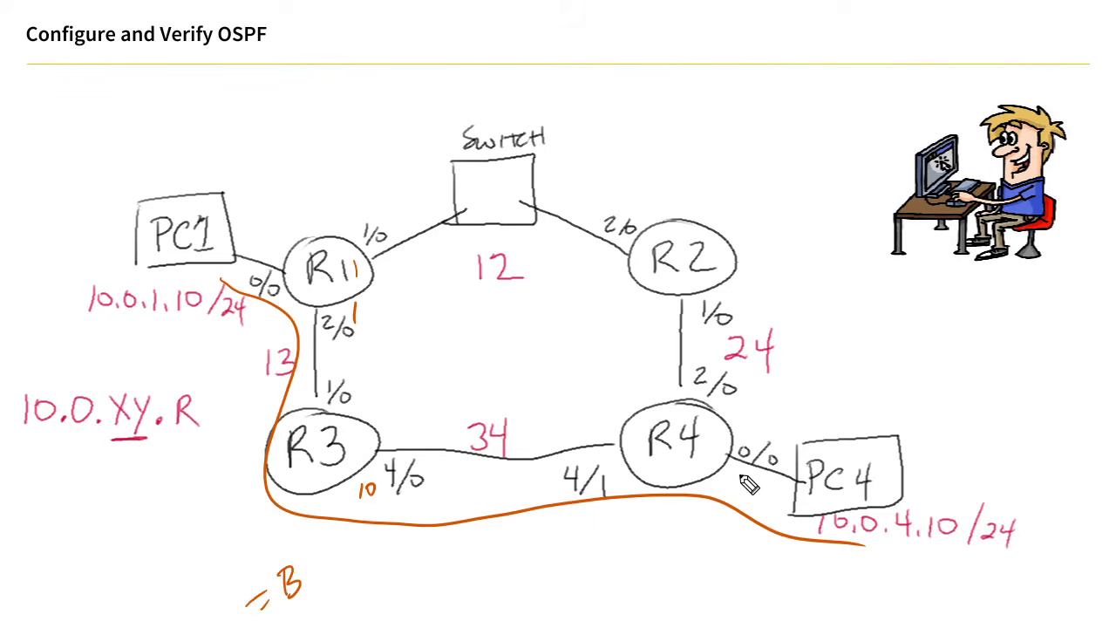
pyautogui.moveTo(741, 472); pyautogui.dragTo(742, 485)
pyautogui.moveTo(318, 572); pyautogui.dragTo(332, 566)
pyautogui.moveTo(320, 583); pyautogui.dragTo(348, 578)
pyautogui.moveTo(363, 561); pyautogui.dragTo(380, 572)
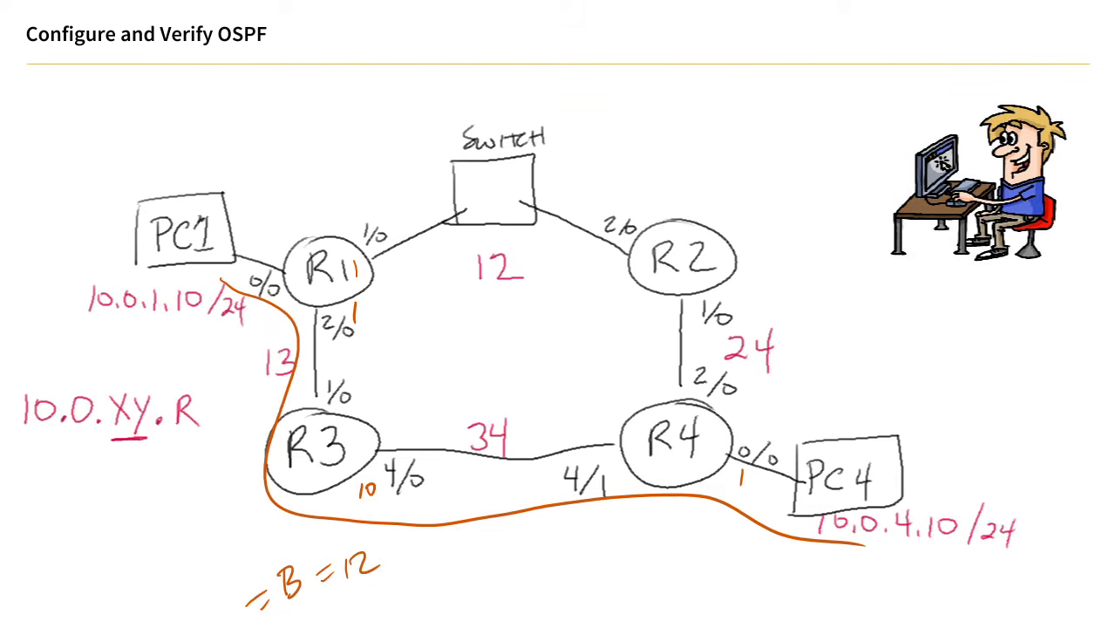
# - Draw a blue PC1-to-PC4 path via the switch and R2, write cost 1 at R1, R2 and R4 and total 3, then erase all annotations
pyautogui.moveTo(260, 225)
pyautogui.mouseDown()
pyautogui.moveTo(621, 136)
pyautogui.moveTo(777, 312)
pyautogui.moveTo(829, 440)
pyautogui.mouseUp()
pyautogui.moveTo(390, 264); pyautogui.dragTo(392, 280)
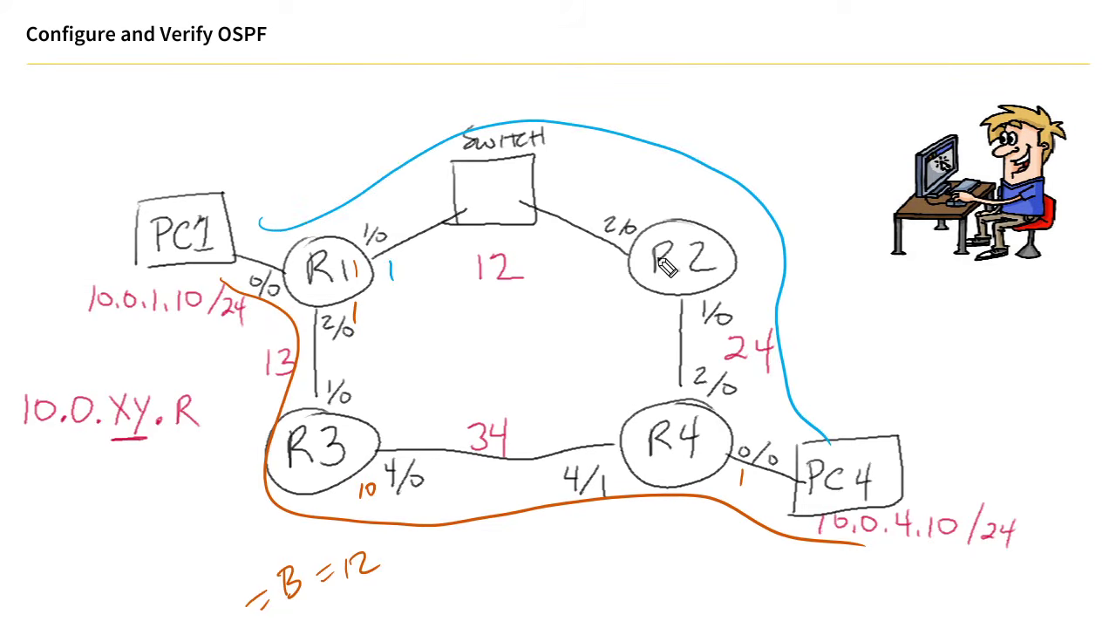
pyautogui.moveTo(695, 305); pyautogui.dragTo(693, 324)
pyautogui.moveTo(743, 471); pyautogui.dragTo(741, 493)
pyautogui.moveTo(686, 121); pyautogui.dragTo(688, 143)
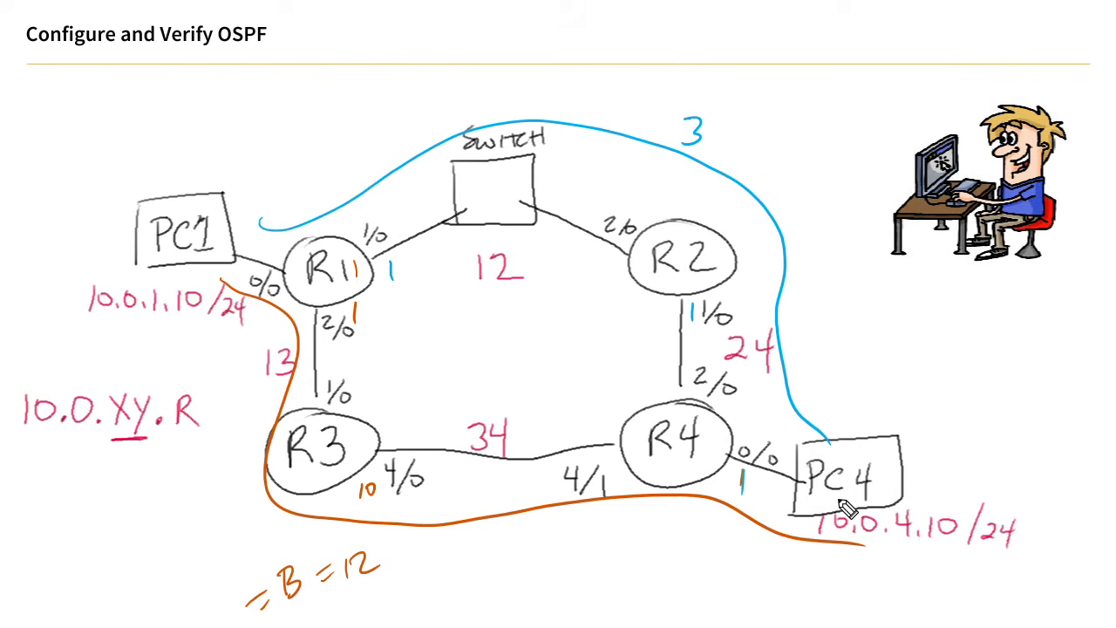
pyautogui.press('e')
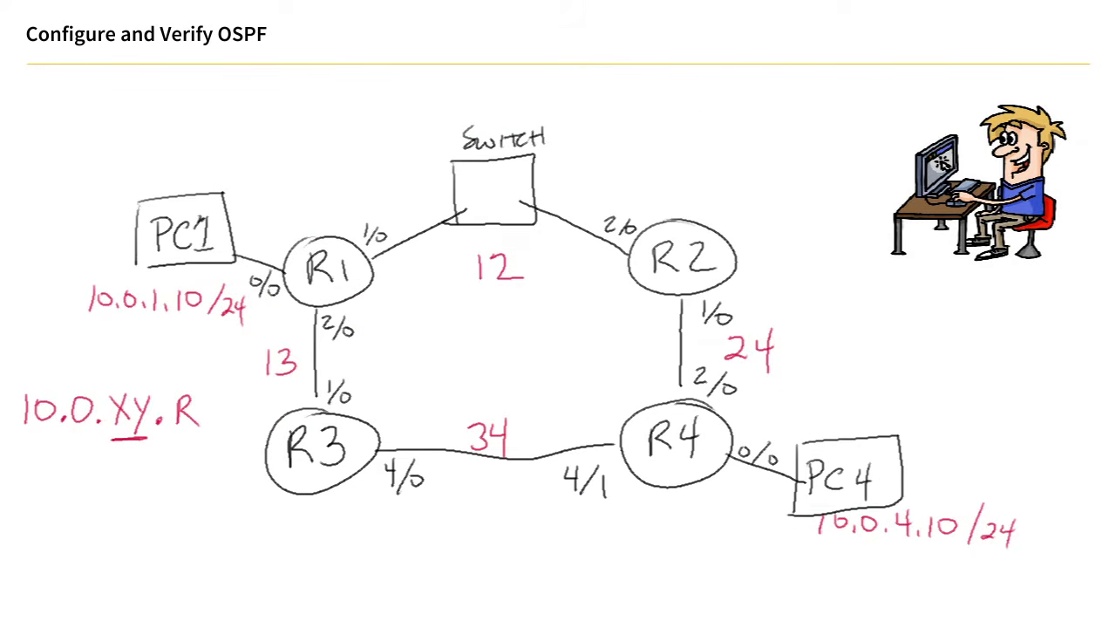
# - Switch to MTPuTTY and run trace 10.0.4.10 -P 1 on PC1
pyautogui.moveTo(260, 627)
pyautogui.click(366, 621)
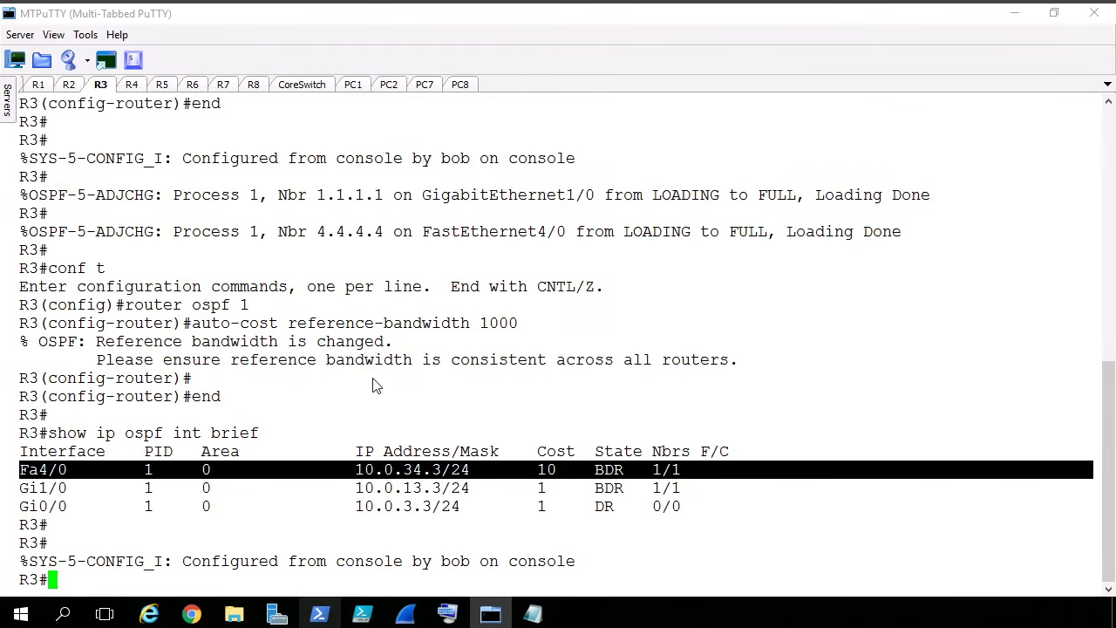
pyautogui.click(352, 87)
pyautogui.press('Return')
pyautogui.press('Return')
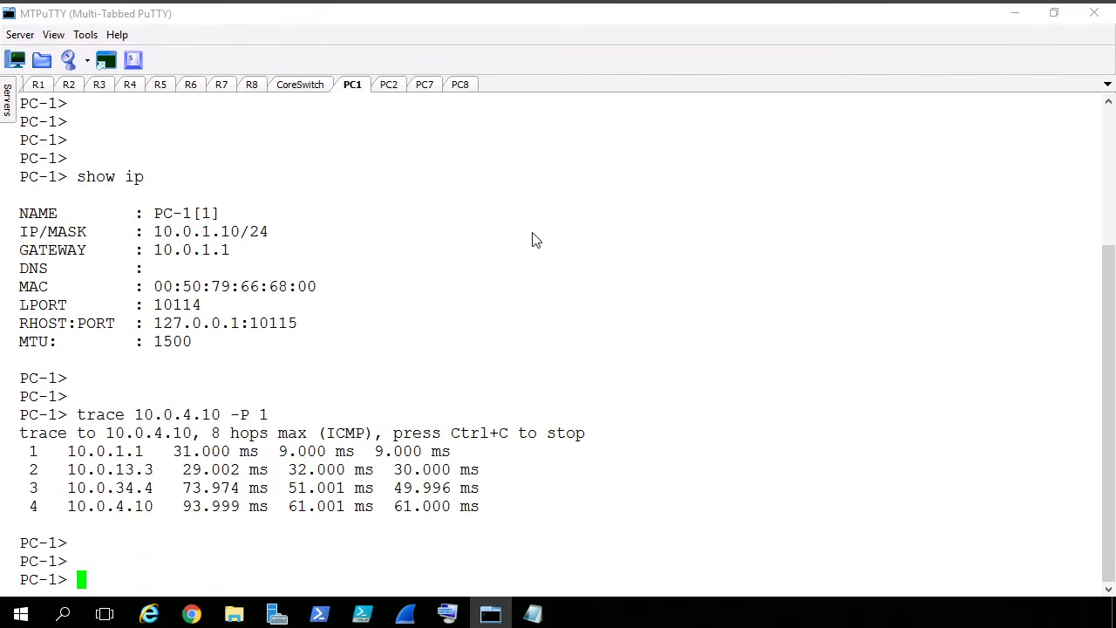
pyautogui.press('Up')
pyautogui.press('Return')
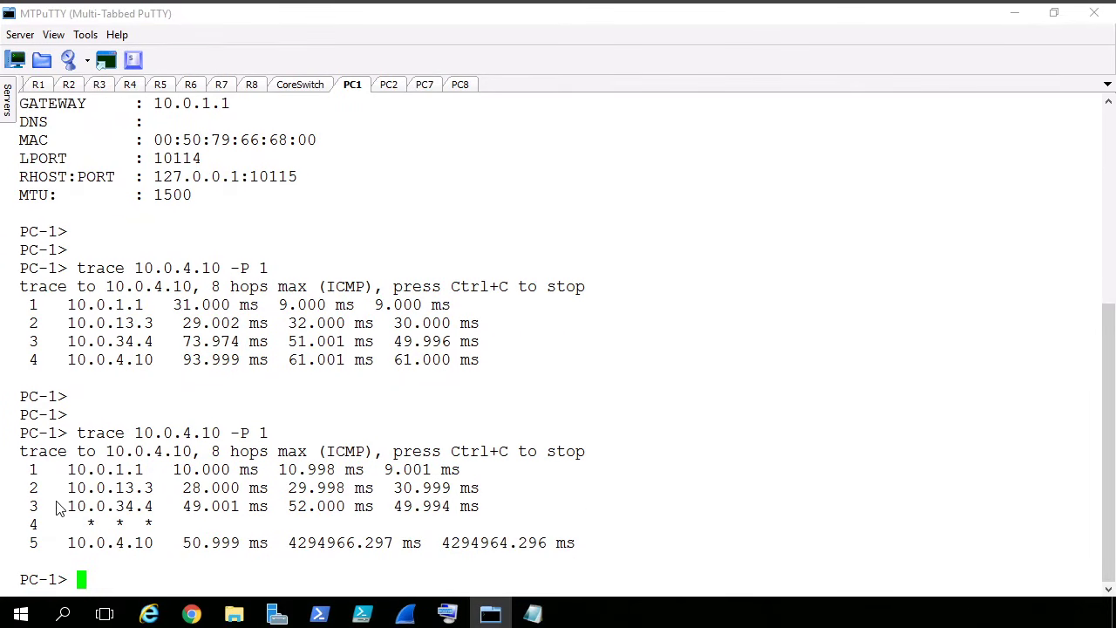
# - Highlight hop 4 in PC1's trace output, repeat the trace to 10.0.4.10, and switch to the OSPF for CCNP ENCOR window in Chrome
pyautogui.moveTo(26, 523); pyautogui.dragTo(163, 539)
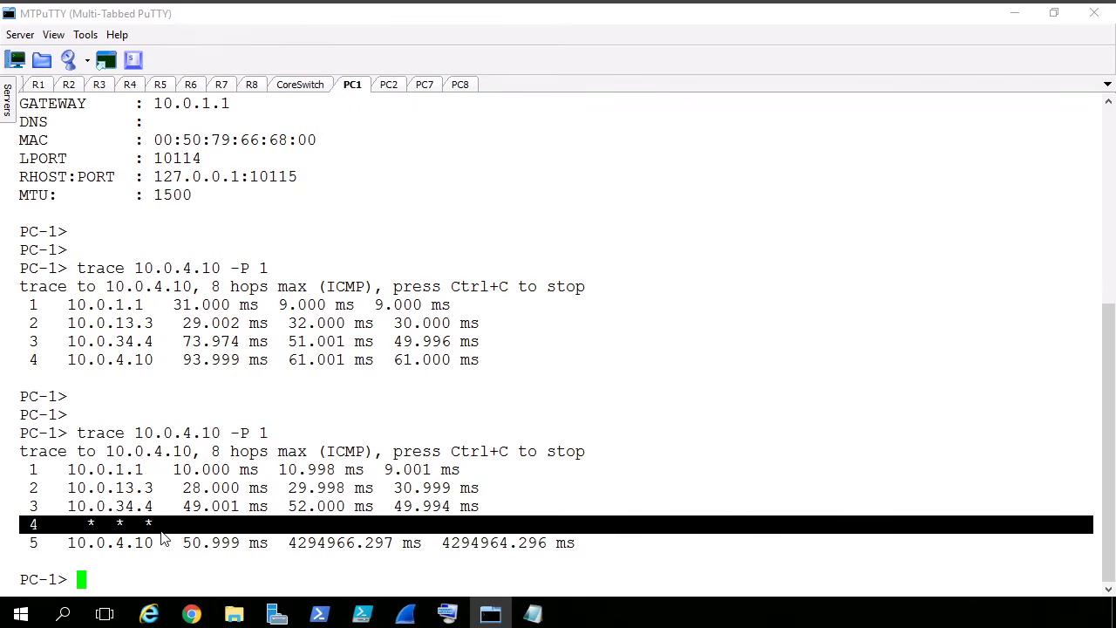
pyautogui.press('Up')
pyautogui.press('Return')
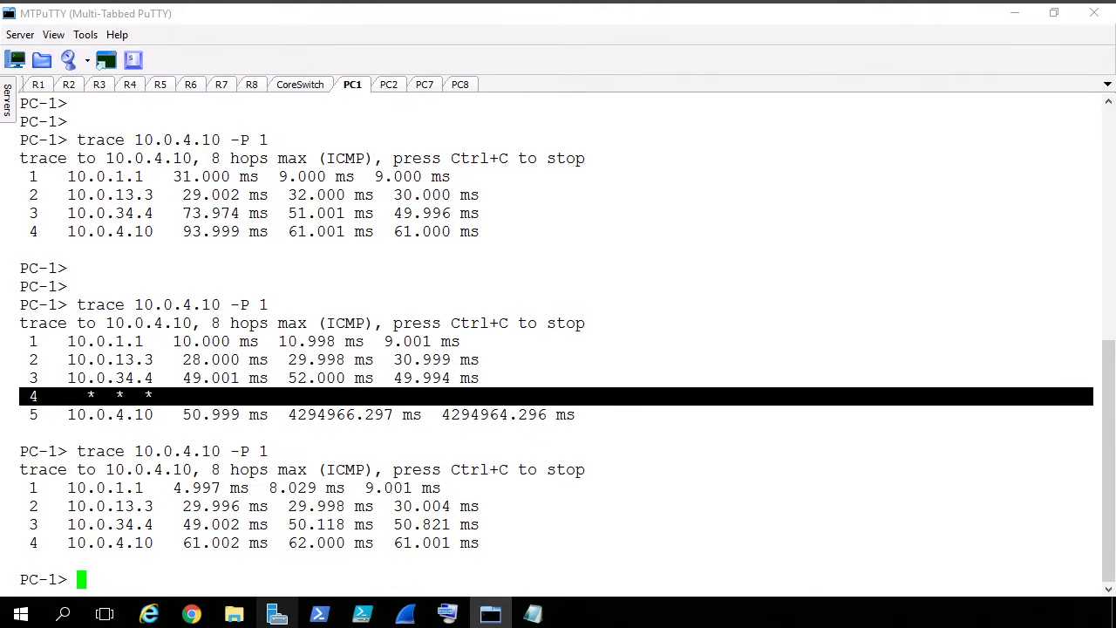
pyautogui.moveTo(269, 626)
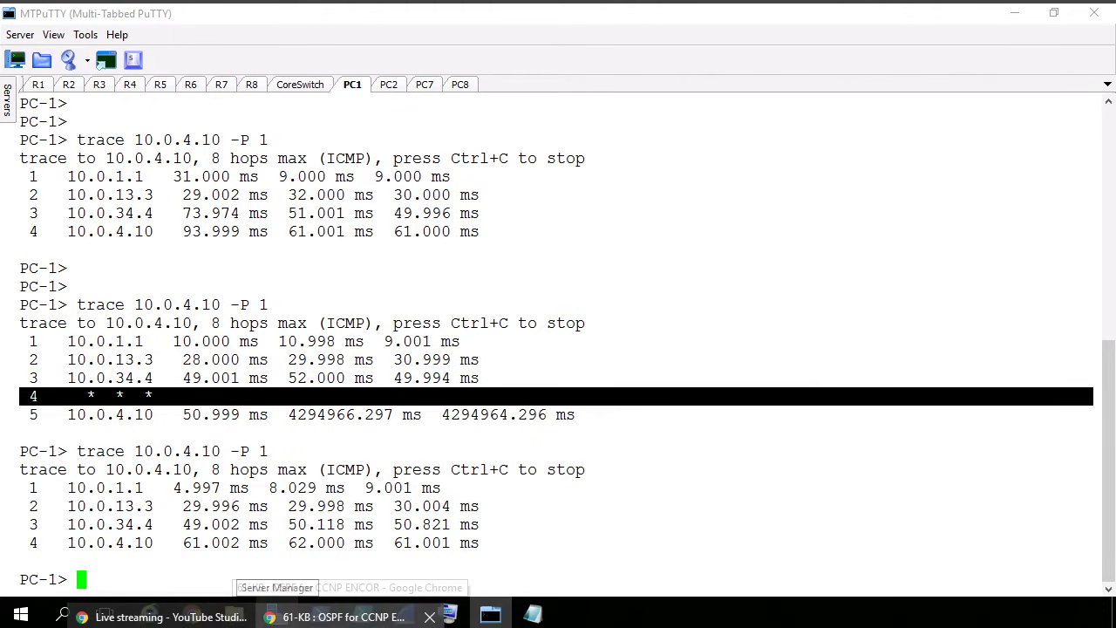
pyautogui.click(349, 617)
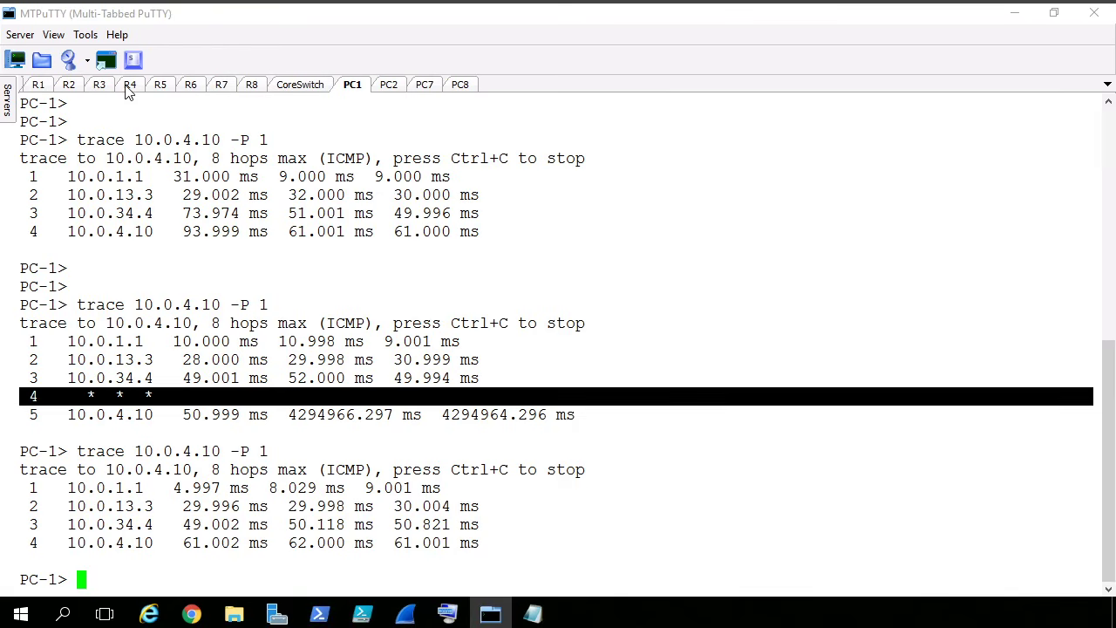
# - In MTPuTTY, run show ip ospf neighbor on R4 and highlight the row for neighbor 2.2.2.2
pyautogui.click(128, 86)
pyautogui.press('Return')
pyautogui.press('Return')
pyautogui.press('Return')
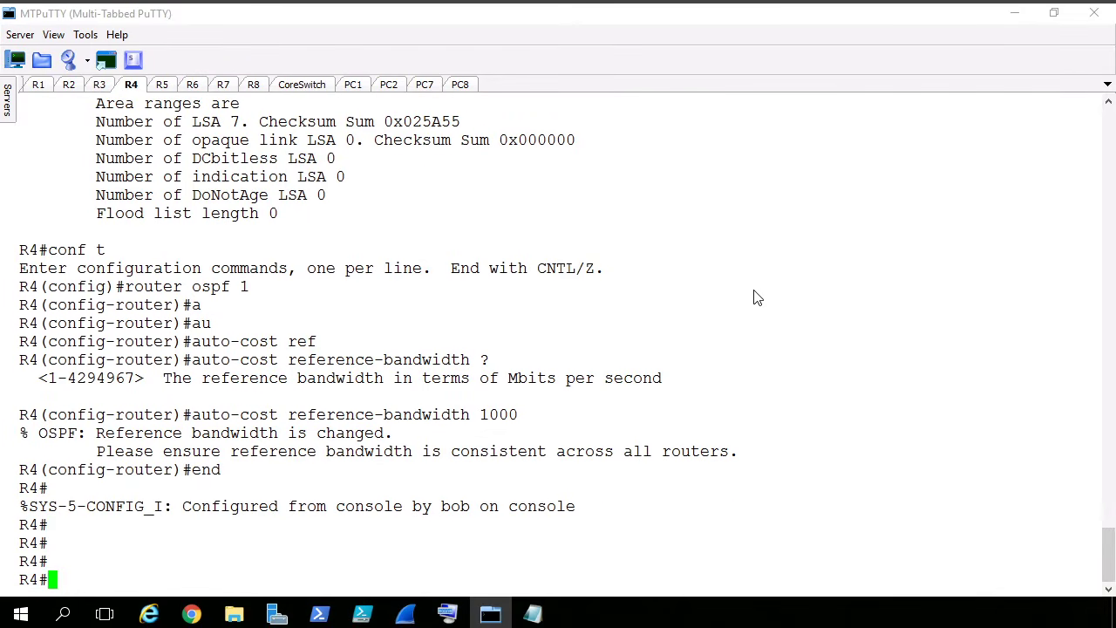
pyautogui.write('show ip ospf ne')
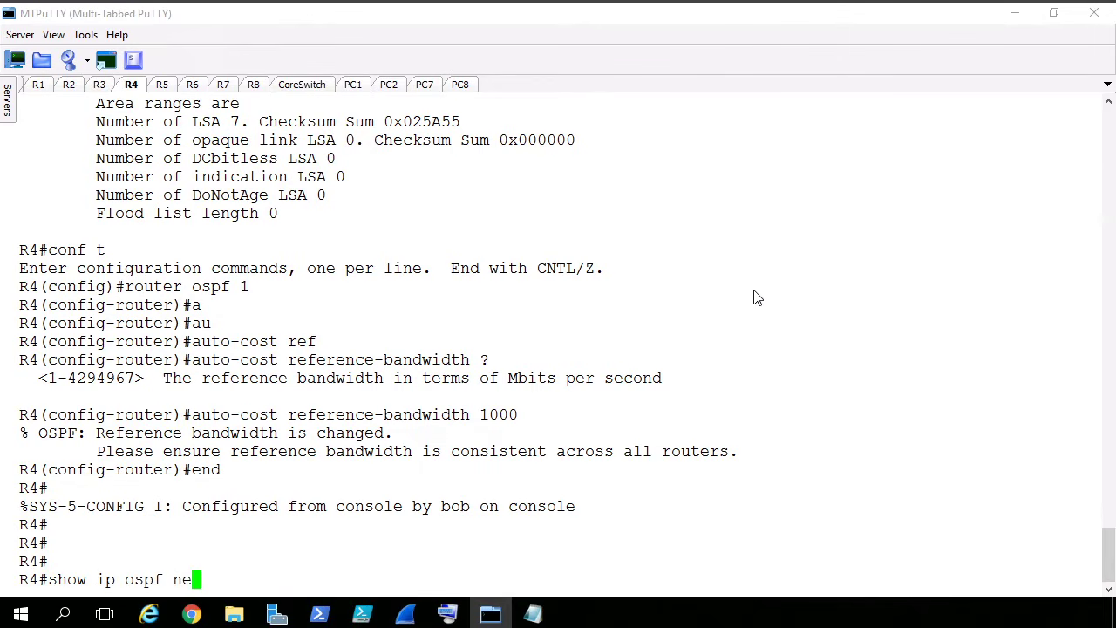
pyautogui.press('Tab')
pyautogui.press('Return')
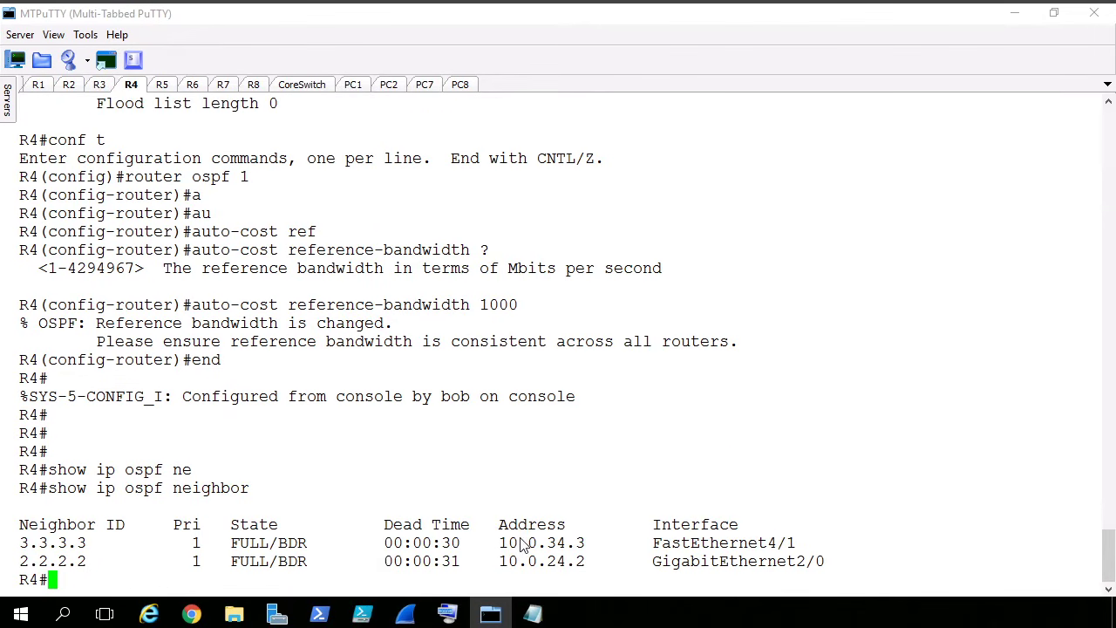
pyautogui.tripleClick(329, 565)
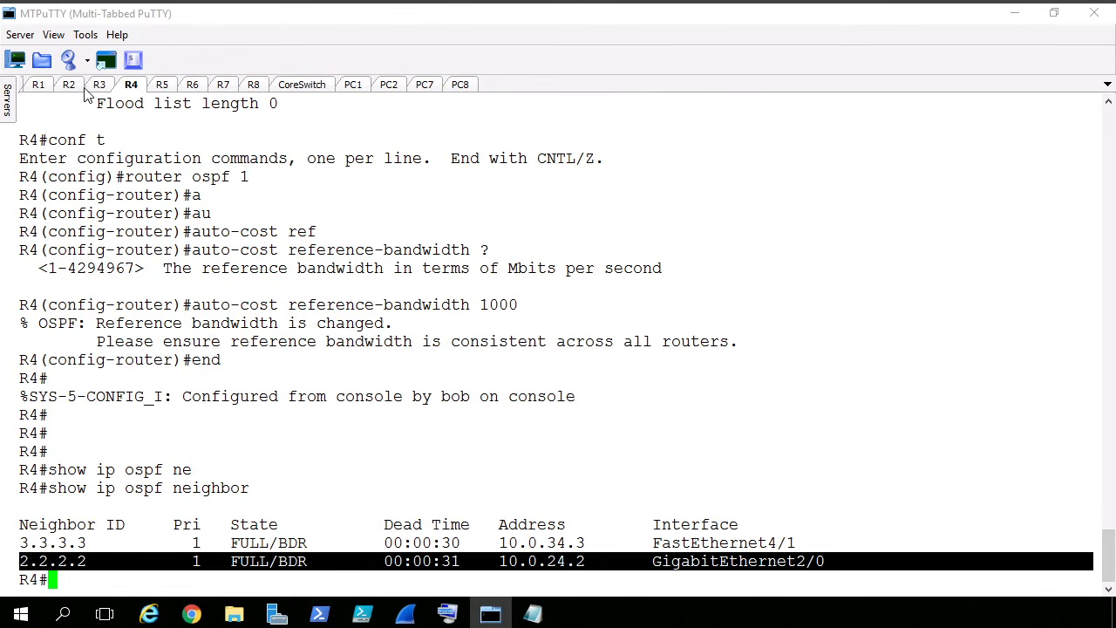
# - Run show ip ospf int brief on R2 and highlight the Gi2/0 row of the newest output
pyautogui.click(69, 84)
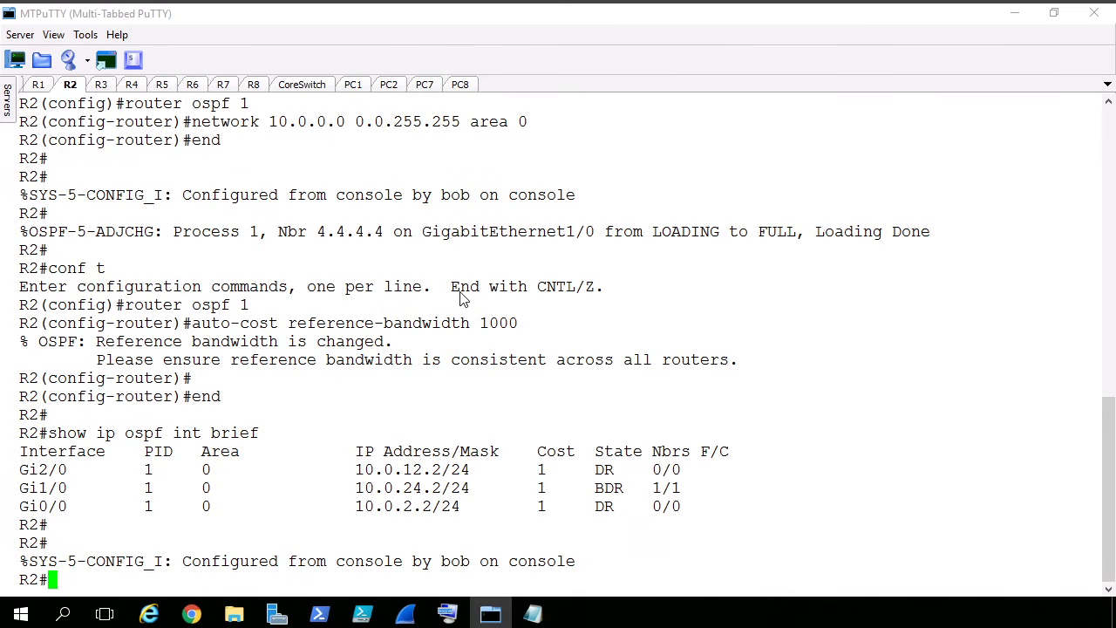
pyautogui.press('Return')
pyautogui.press('Return')
pyautogui.write('show i')
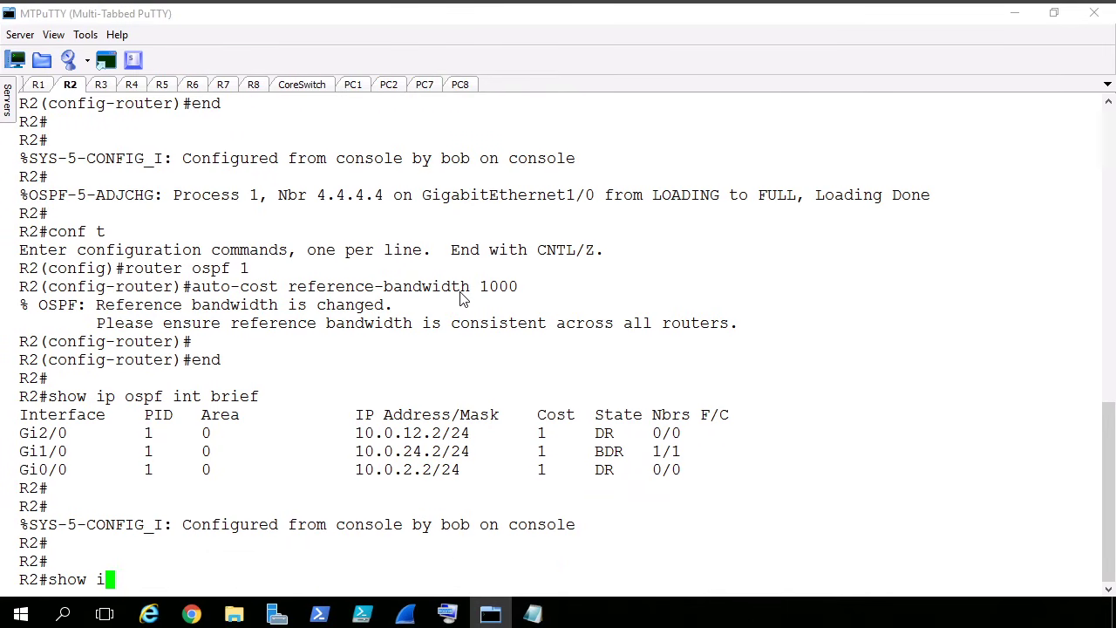
pyautogui.write('p ospf int bi')
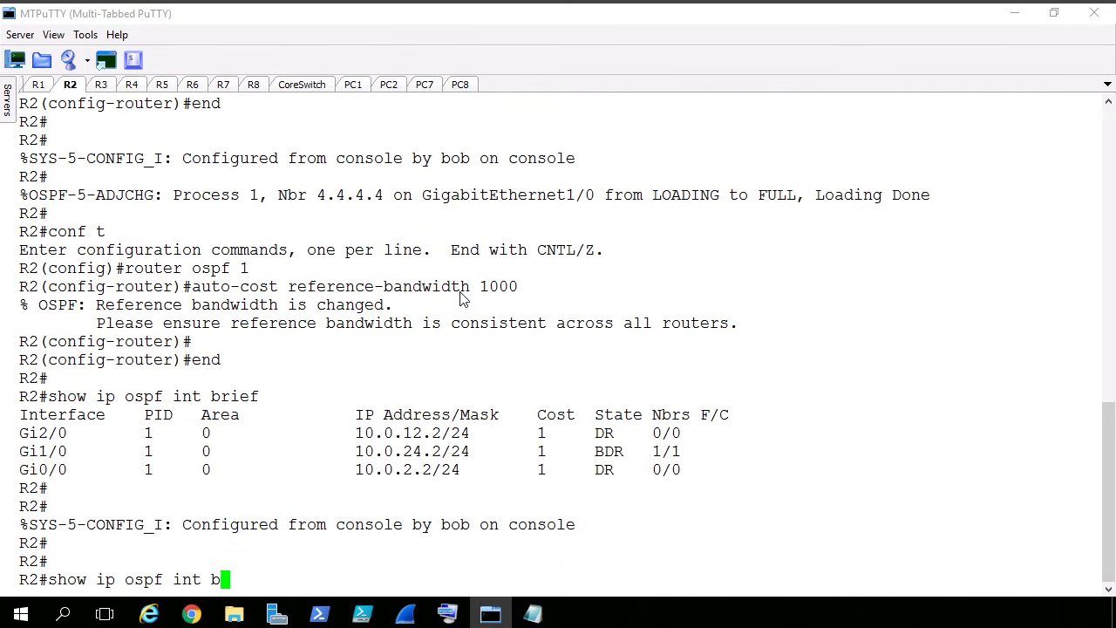
pyautogui.press('BackSpace')
pyautogui.press('BackSpace')
pyautogui.write('brief')
pyautogui.press('Return')
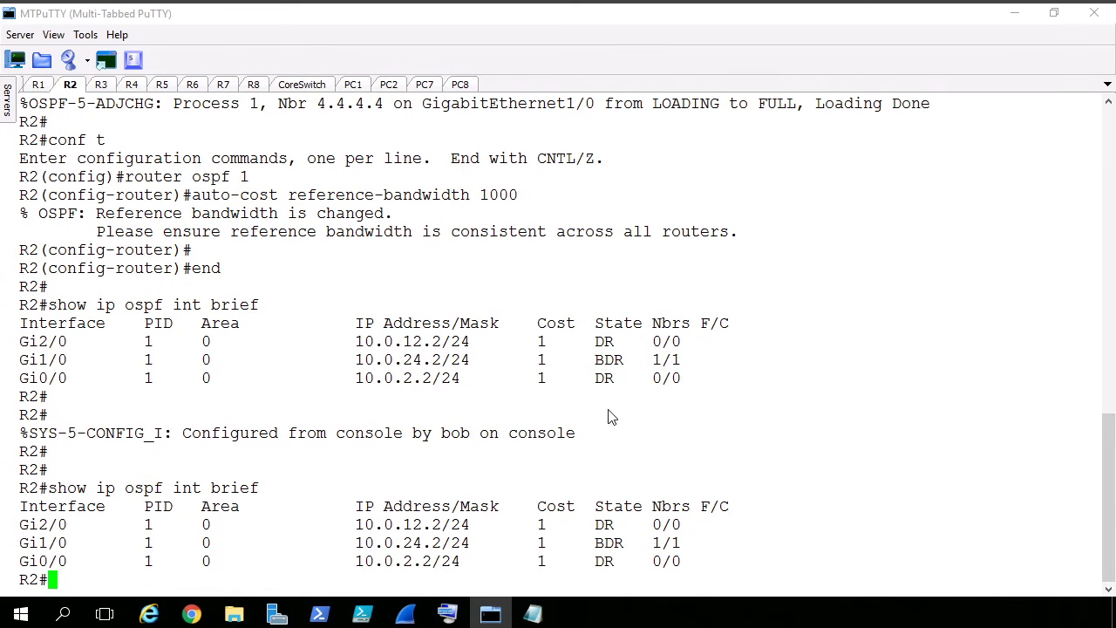
pyautogui.tripleClick(50, 527)
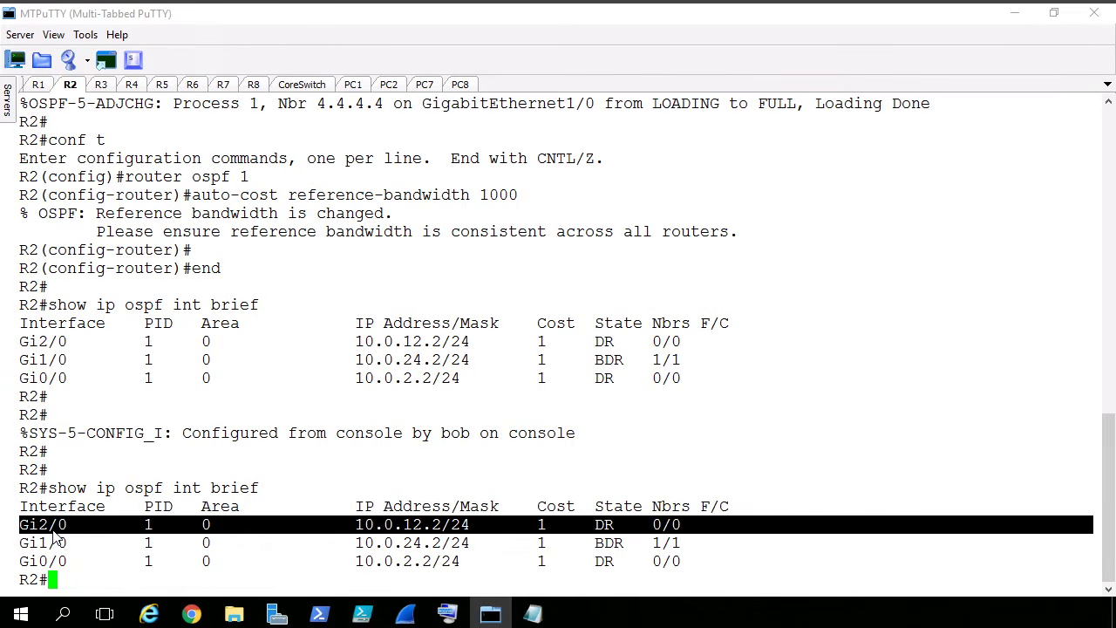
# - Run show cdp neighbors on R2 and highlight the local interface Gig 2/0 in the Core1 entry
pyautogui.press('Return')
pyautogui.press('Return')
pyautogui.press('Return')
pyautogui.write('show cdp')
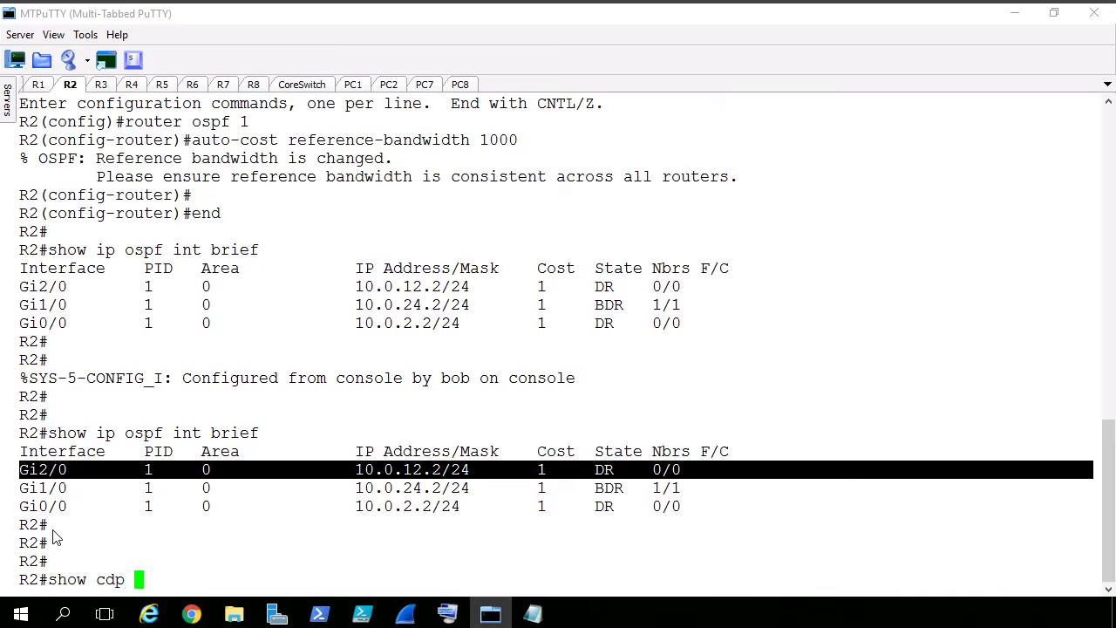
pyautogui.press('Tab')
pyautogui.write('n')
pyautogui.press('Tab')
pyautogui.press('Return')
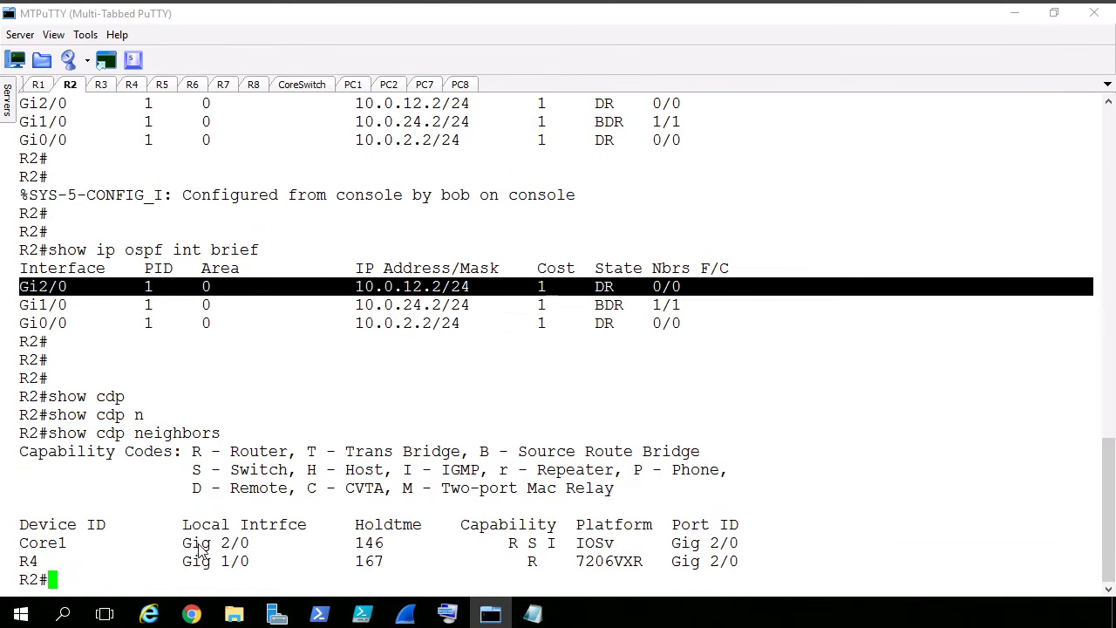
pyautogui.moveTo(183, 544); pyautogui.dragTo(250, 546)
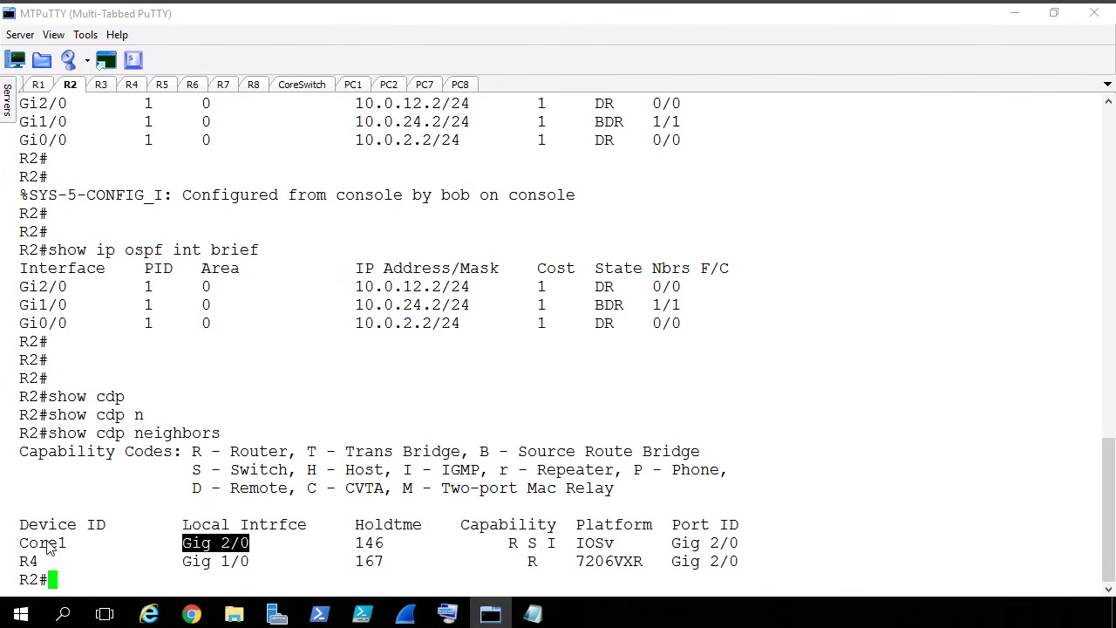
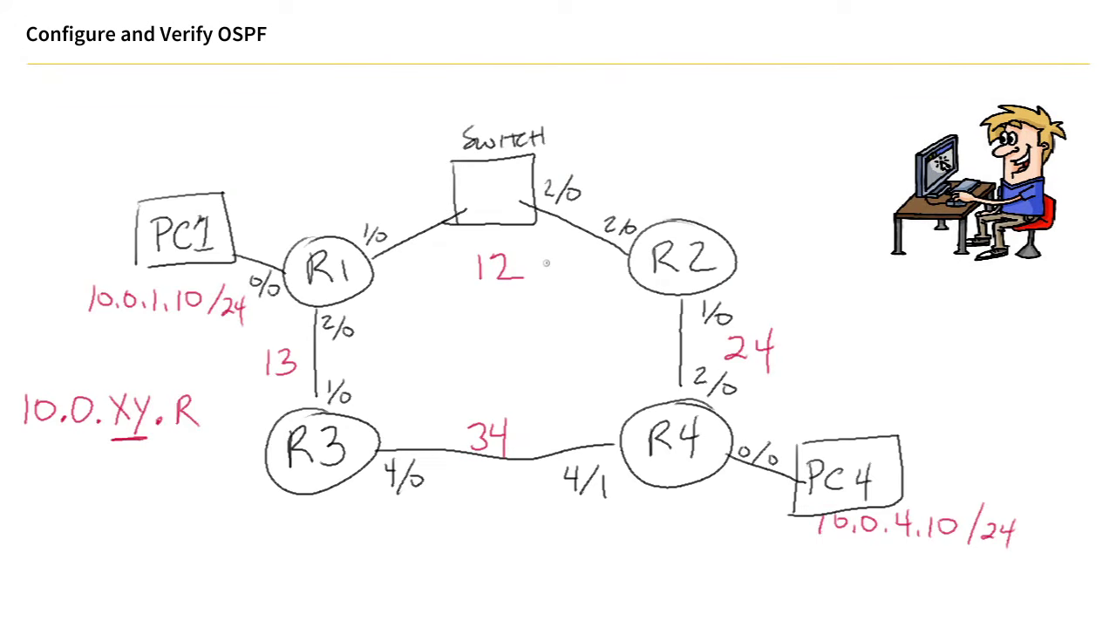
# - Write the port label 1/0 on the switch's end of the R1 link in the diagram, and switch to the MTPuTTY session
pyautogui.moveTo(420, 194)
pyautogui.mouseDown()
pyautogui.moveTo(423, 212)
pyautogui.moveTo(448, 201)
pyautogui.mouseUp()
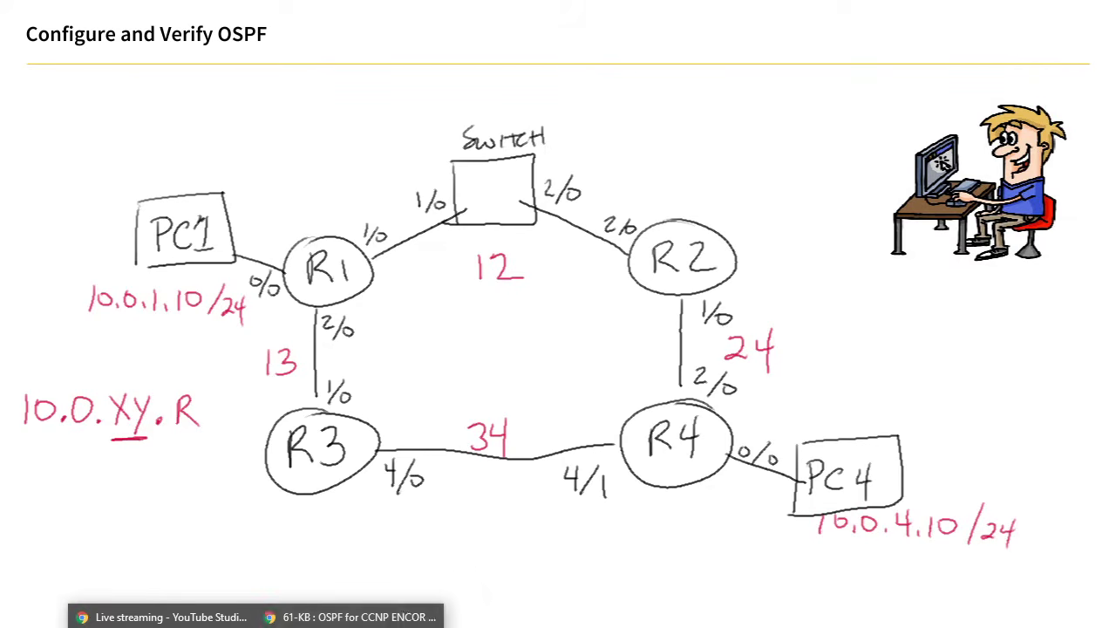
pyautogui.click(349, 616)
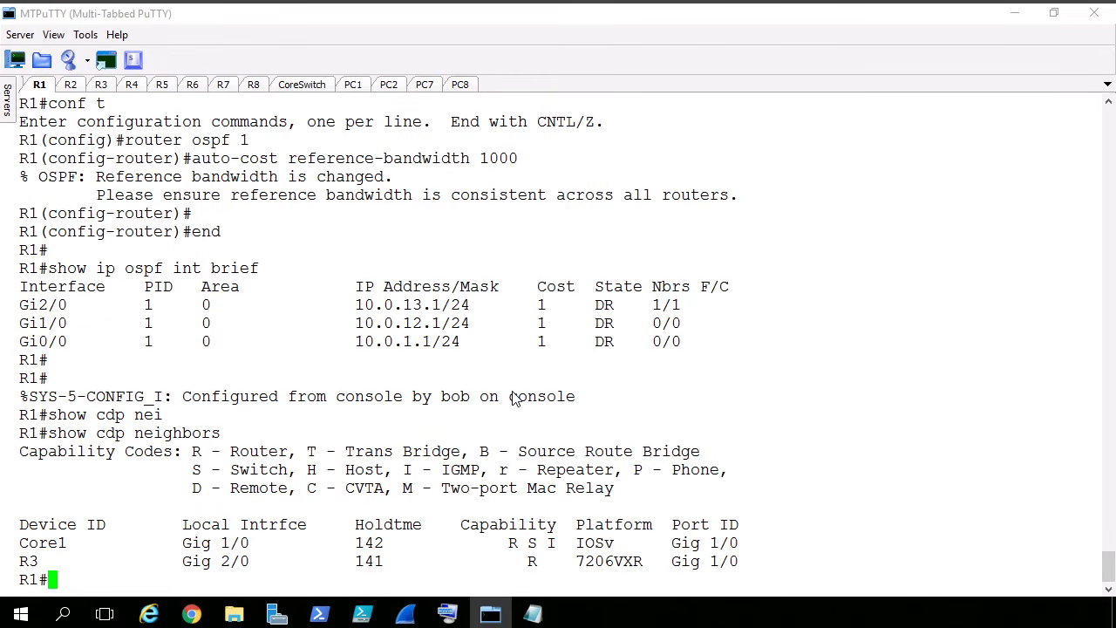
# - Run show ip ospf int brief on R1 and highlight the Gi1/0 row of the newest output
pyautogui.write('show ip ospf int ')
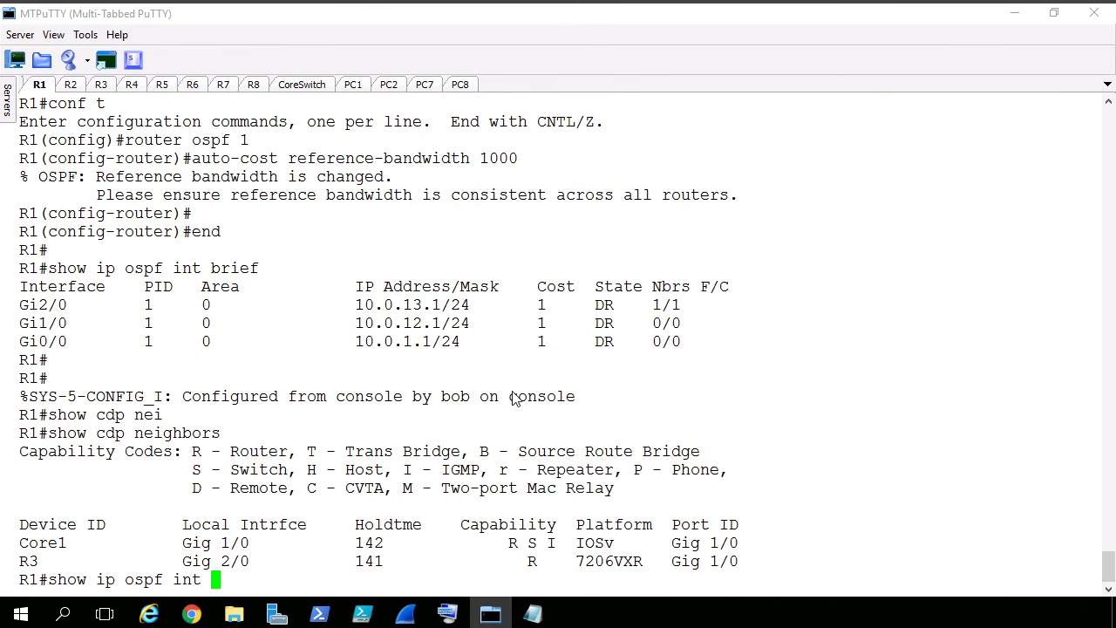
pyautogui.write('brief')
pyautogui.press('Return')
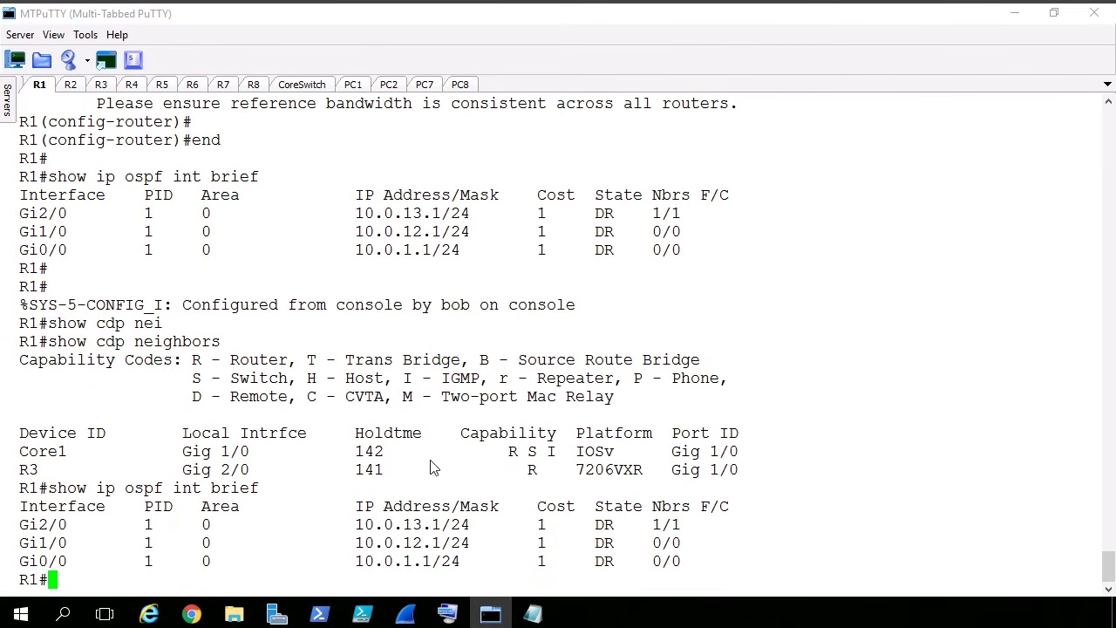
pyautogui.tripleClick(434, 547)
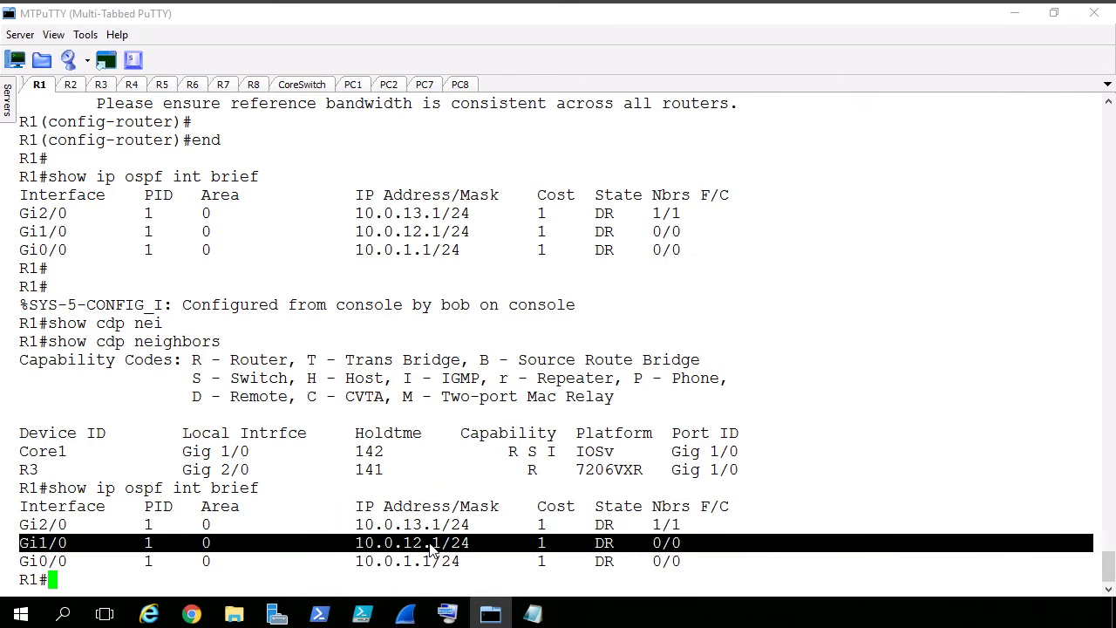
# - Run show ip ospf int brief on R2, highlight the newest Gi2/0 row, and clear the highlight
pyautogui.click(75, 84)
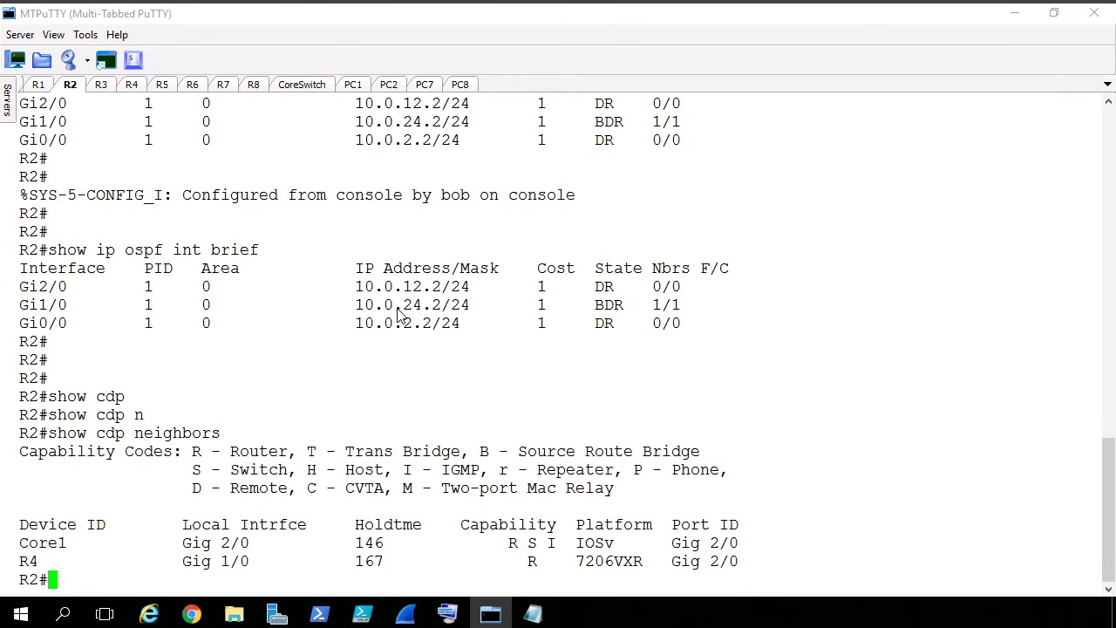
pyautogui.write('show ip osp')
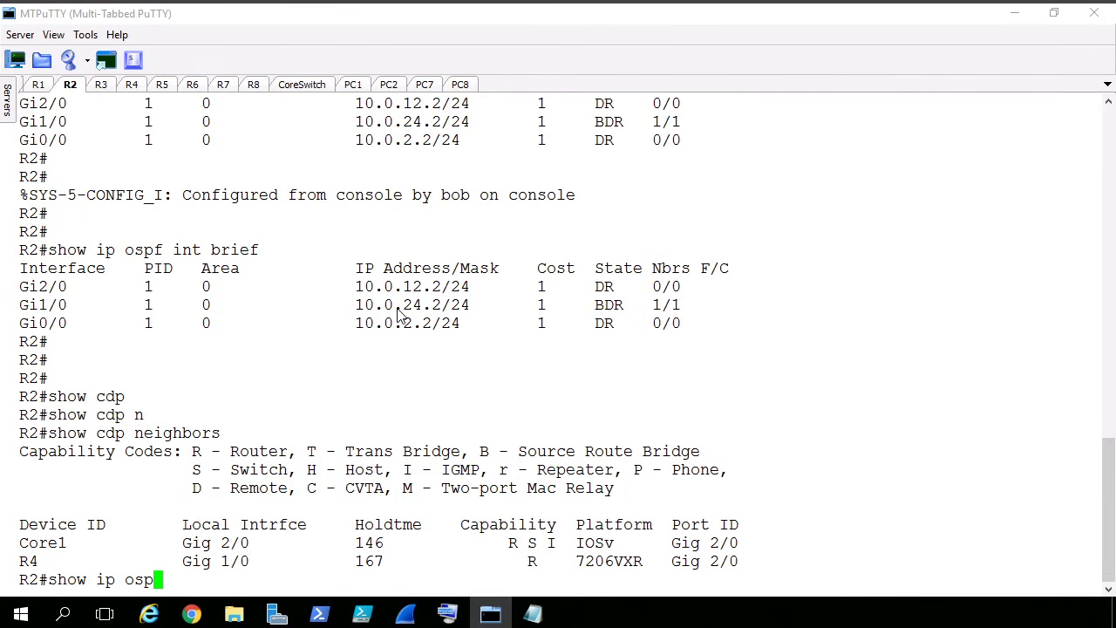
pyautogui.write('f int brief')
pyautogui.press('Return')
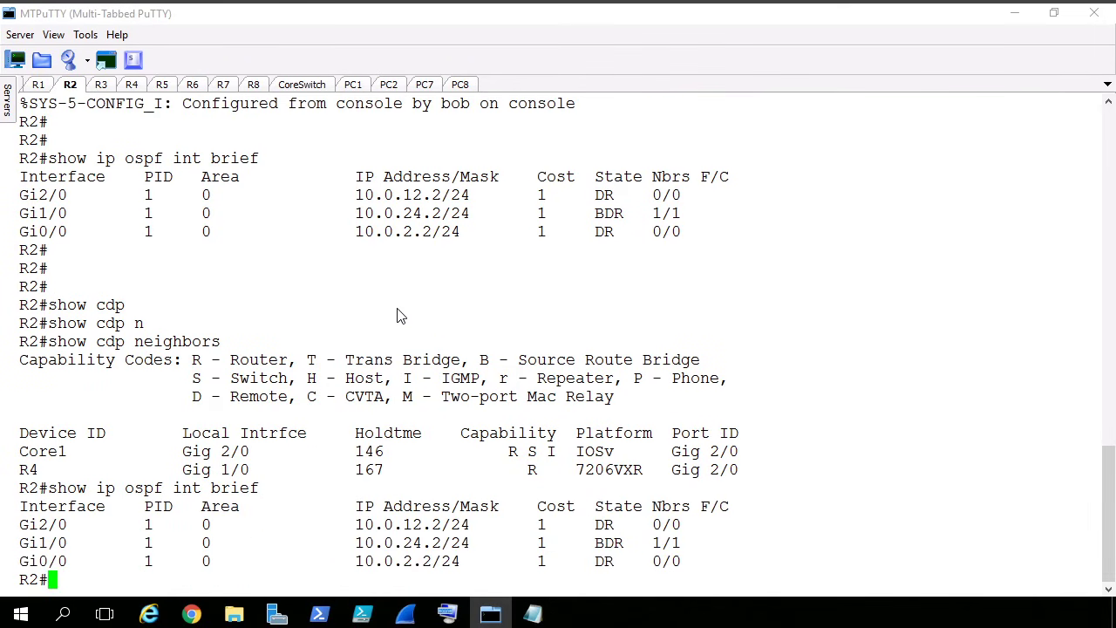
pyautogui.tripleClick(256, 524)
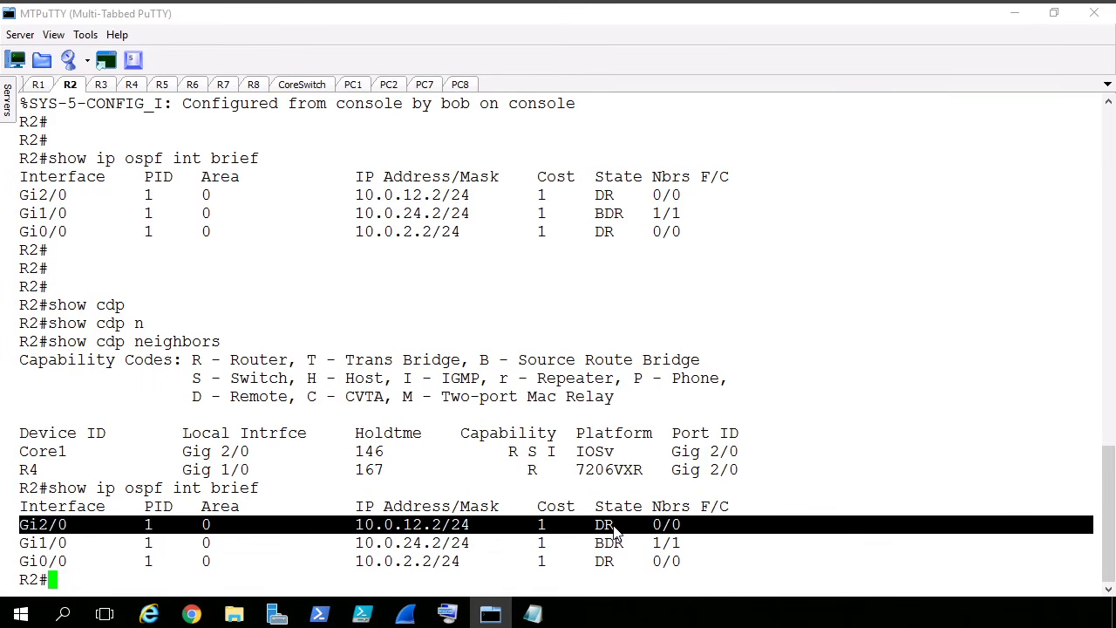
pyautogui.click(829, 393)
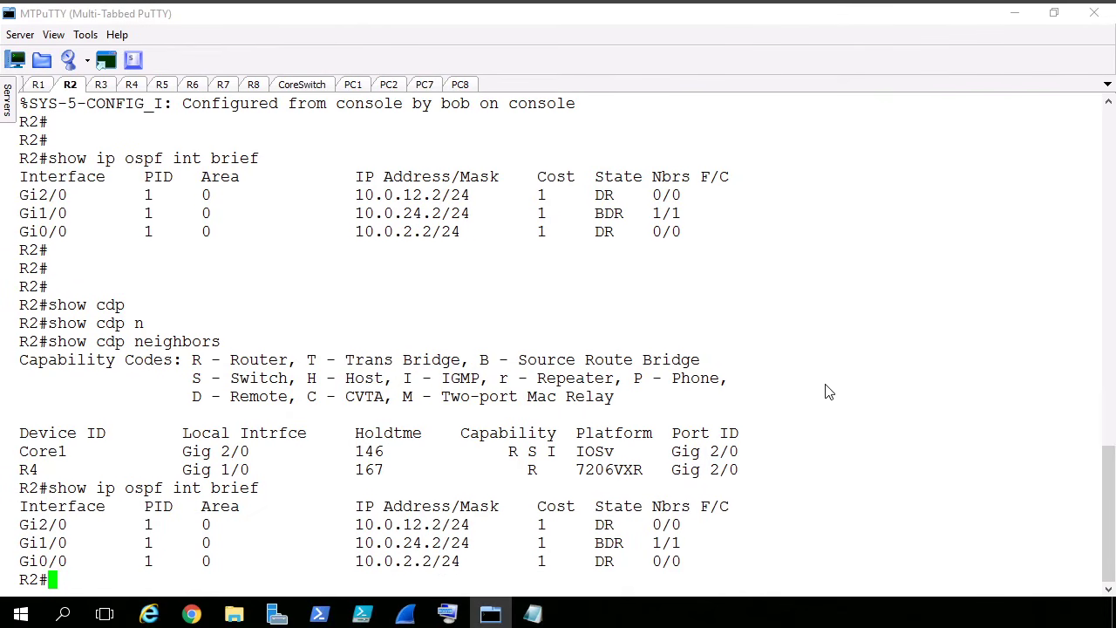
# - Run show ip ospf neighbor on R2 to list its OSPF adjacencies
pyautogui.press('Return')
pyautogui.press('Return')
pyautogui.write('show cdp ne')
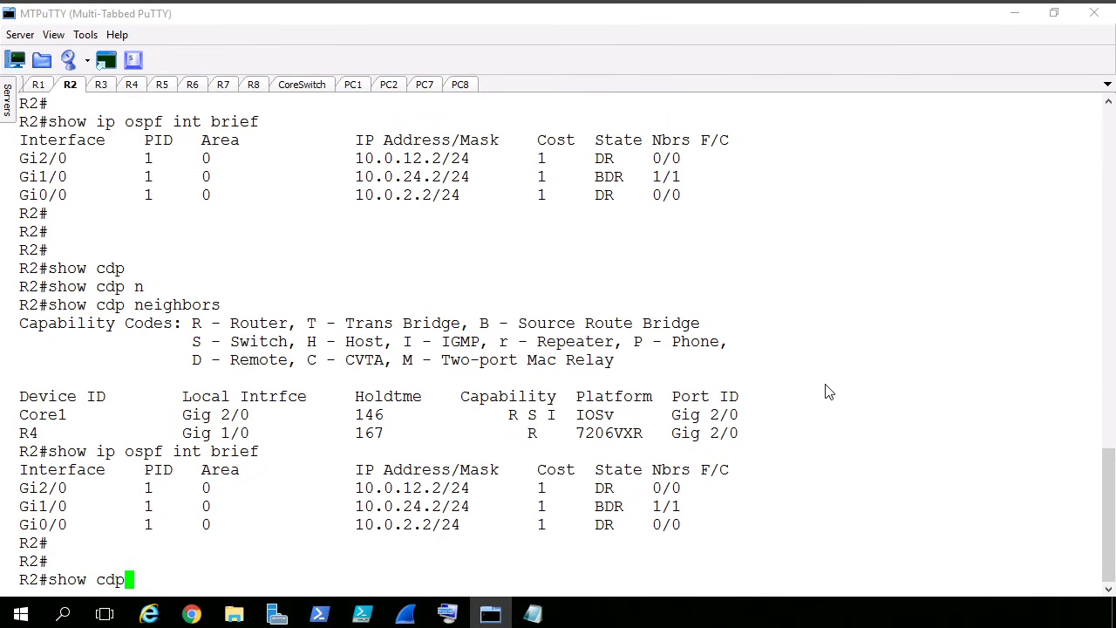
pyautogui.press('Tab')
pyautogui.press('BackSpace')
pyautogui.press('BackSpace')
pyautogui.press('BackSpace')
pyautogui.press('BackSpace')
pyautogui.press('BackSpace')
pyautogui.press('BackSpace')
pyautogui.press('BackSpace')
pyautogui.press('BackSpace')
pyautogui.press('BackSpace')
pyautogui.press('BackSpace')
pyautogui.press('BackSpace')
pyautogui.press('BackSpace')
pyautogui.press('BackSpace')
pyautogui.press('BackSpace')
pyautogui.press('BackSpace')
pyautogui.press('BackSpace')
pyautogui.press('BackSpace')
pyautogui.press('BackSpace')
pyautogui.press('BackSpace')
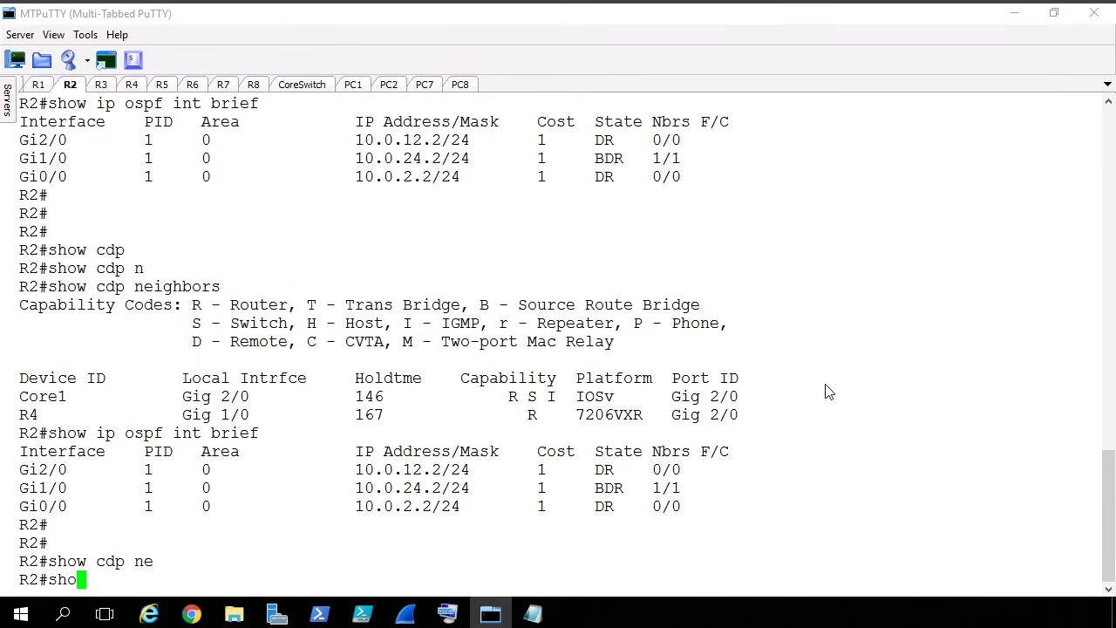
pyautogui.write('show ip ospf ne')
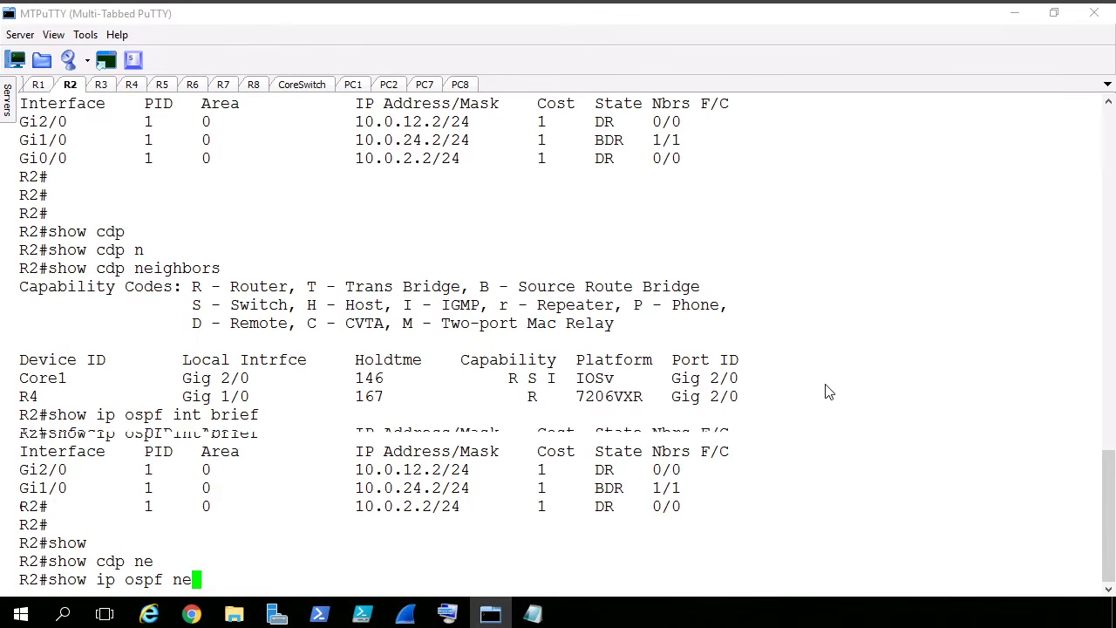
pyautogui.press('Tab')
pyautogui.press('Return')
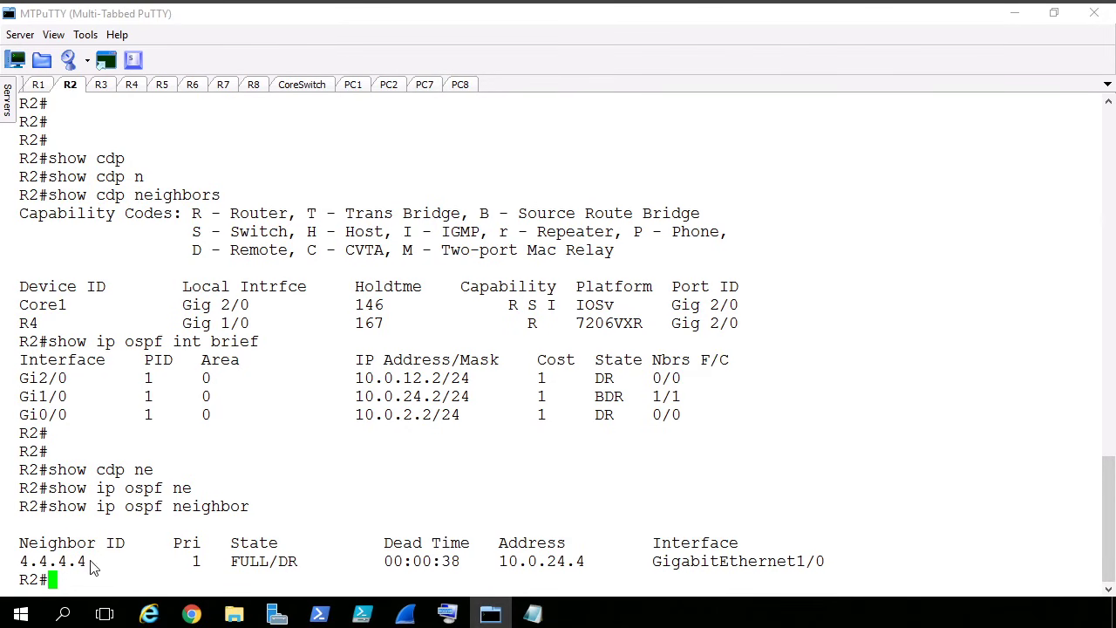
# - Run show ip ospf ne on R1 to list its OSPF adjacencies
pyautogui.click(39, 84)
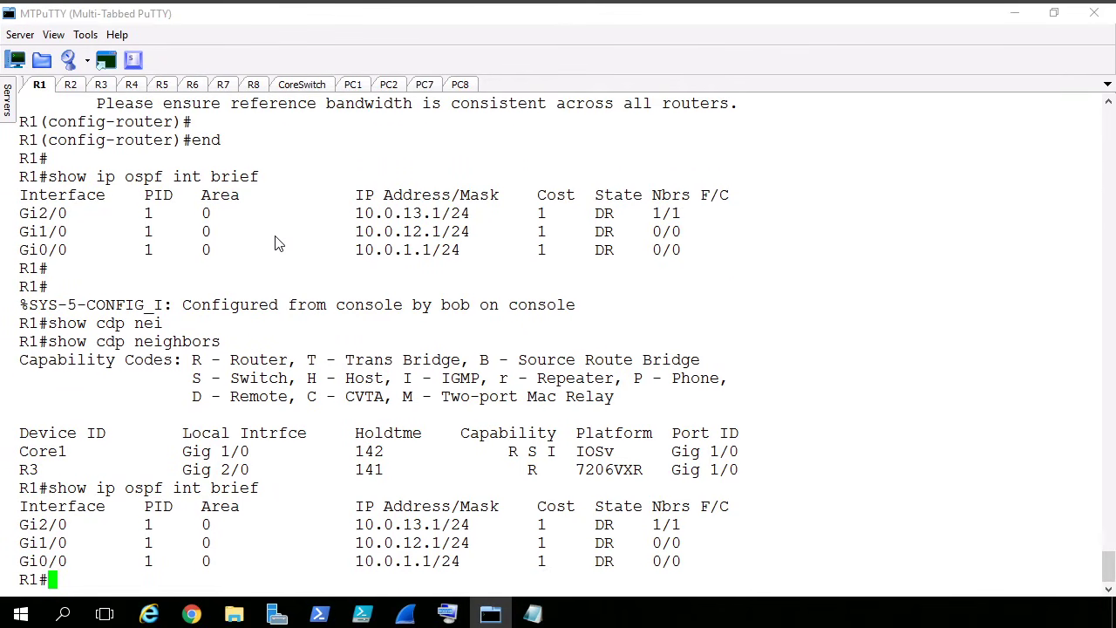
pyautogui.press('Return')
pyautogui.press('Return')
pyautogui.write('shopw ip on')
pyautogui.press('BackSpace')
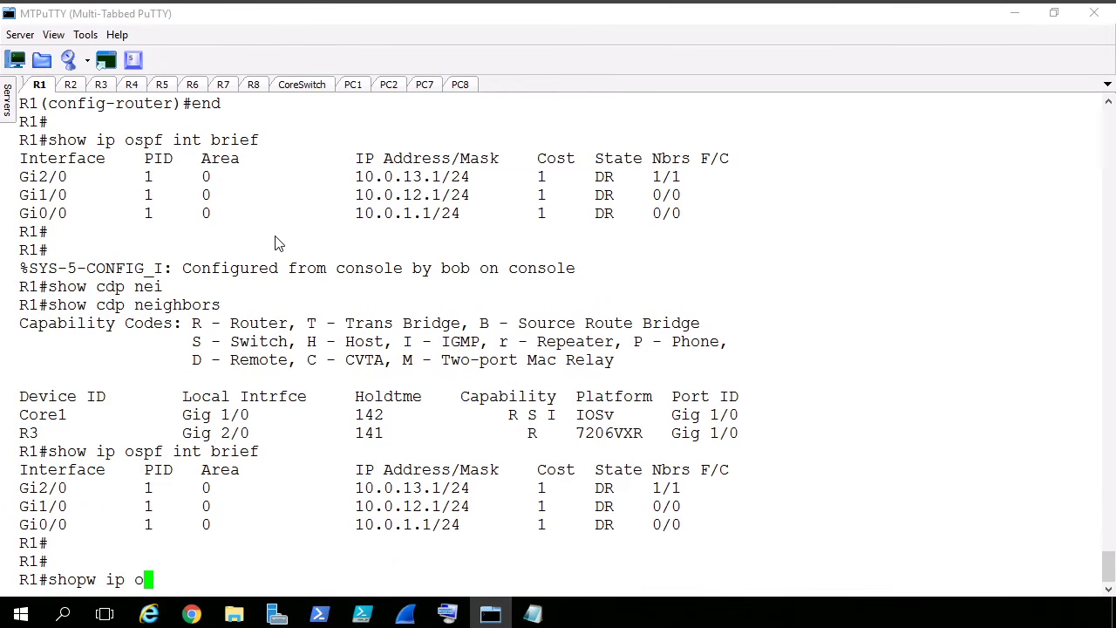
pyautogui.press('Return')
pyautogui.write('show ip ')
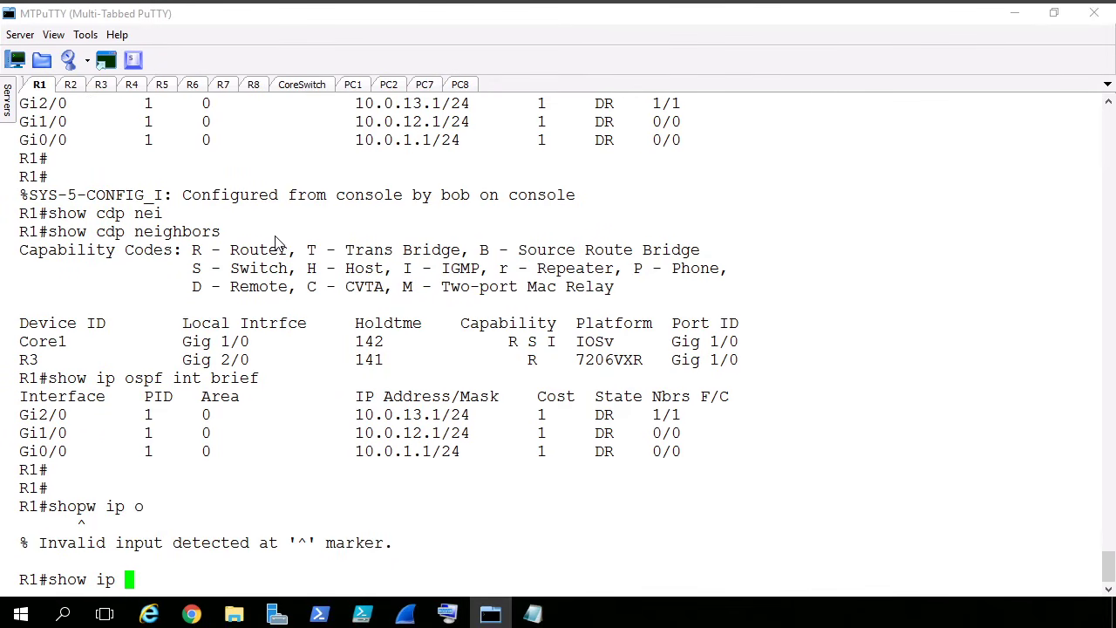
pyautogui.write('ops')
pyautogui.press('BackSpace')
pyautogui.press('BackSpace')
pyautogui.write('spf ne')
pyautogui.press('Return')
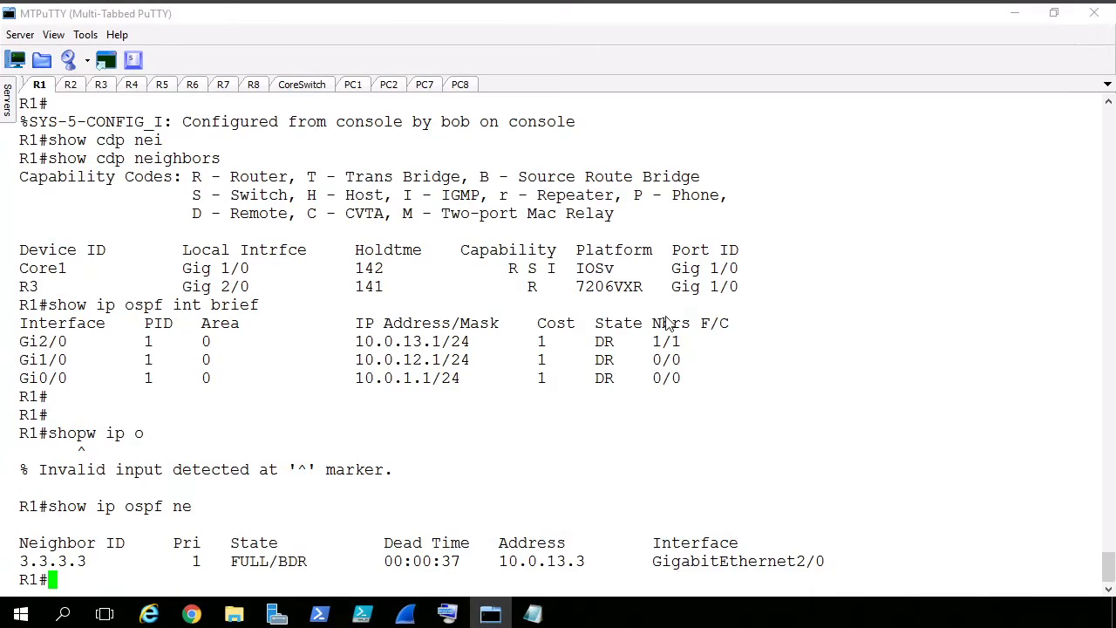
# - Ping R2's address 10.0.12.2 from R1 to test reachability across the switch
pyautogui.press('Return')
pyautogui.press('Return')
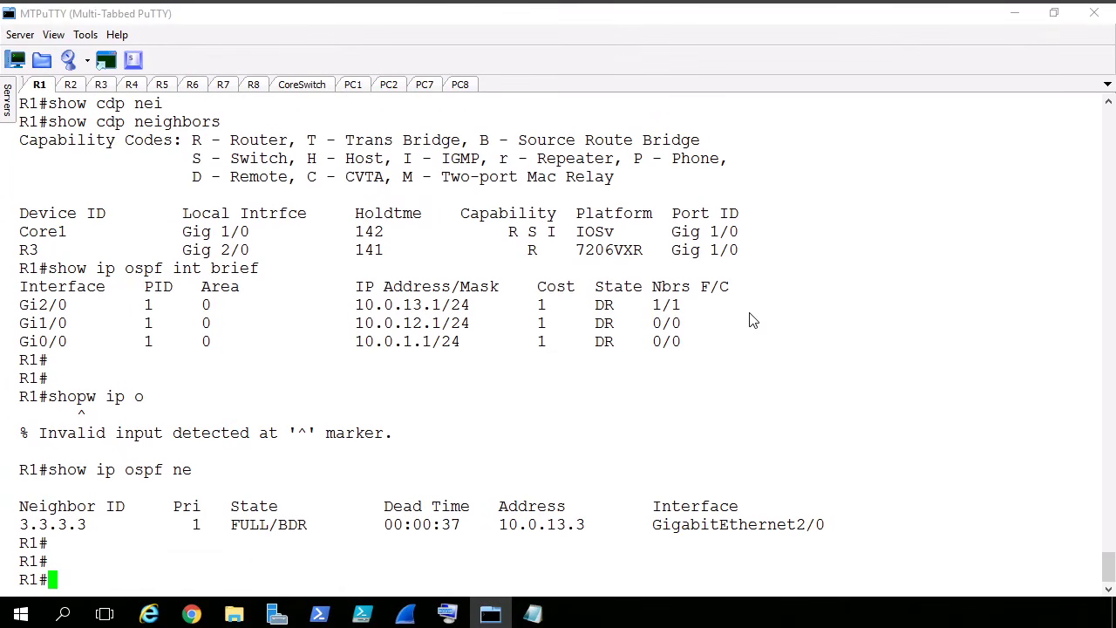
pyautogui.write('ping 10.0.12.2')
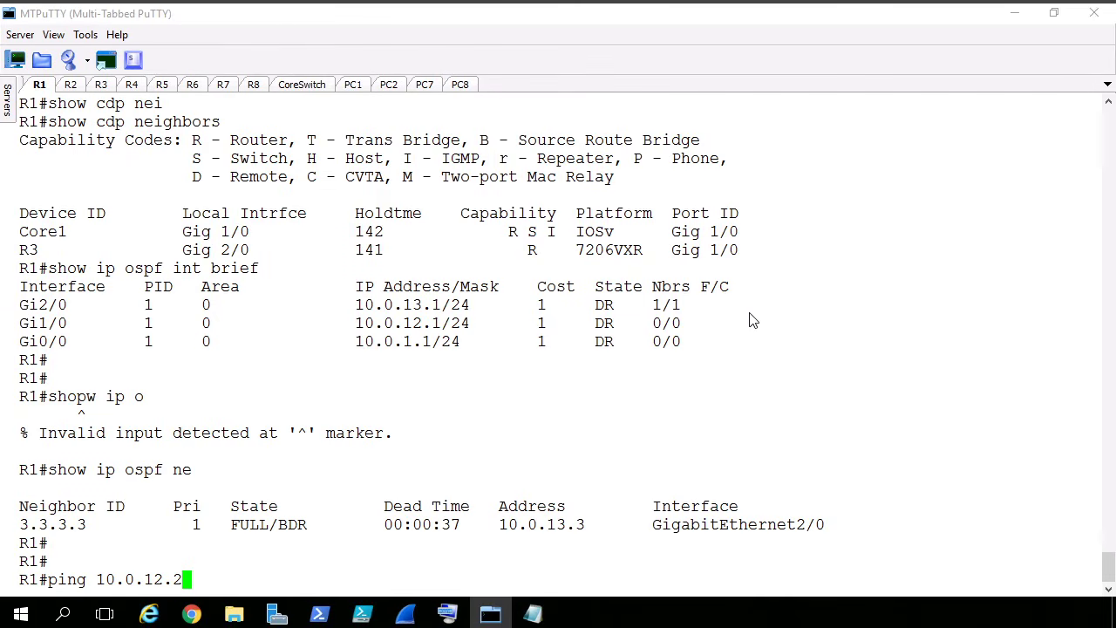
pyautogui.press('Return')
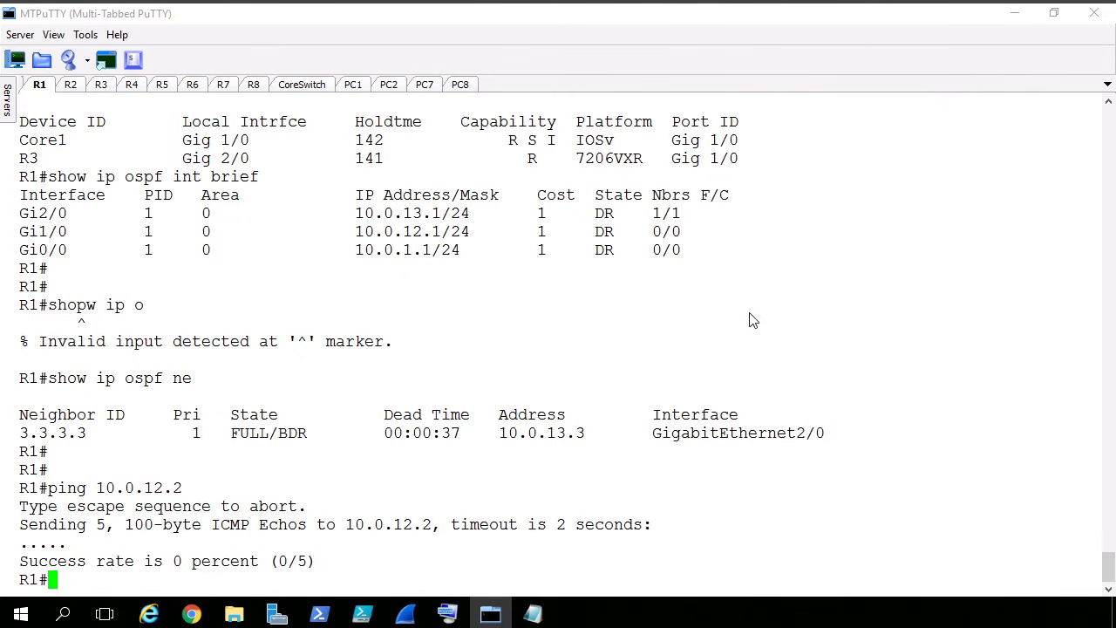
# - Open the CoreSwitch session and run show vlan brief to check the port VLAN assignments
pyautogui.click(492, 614)
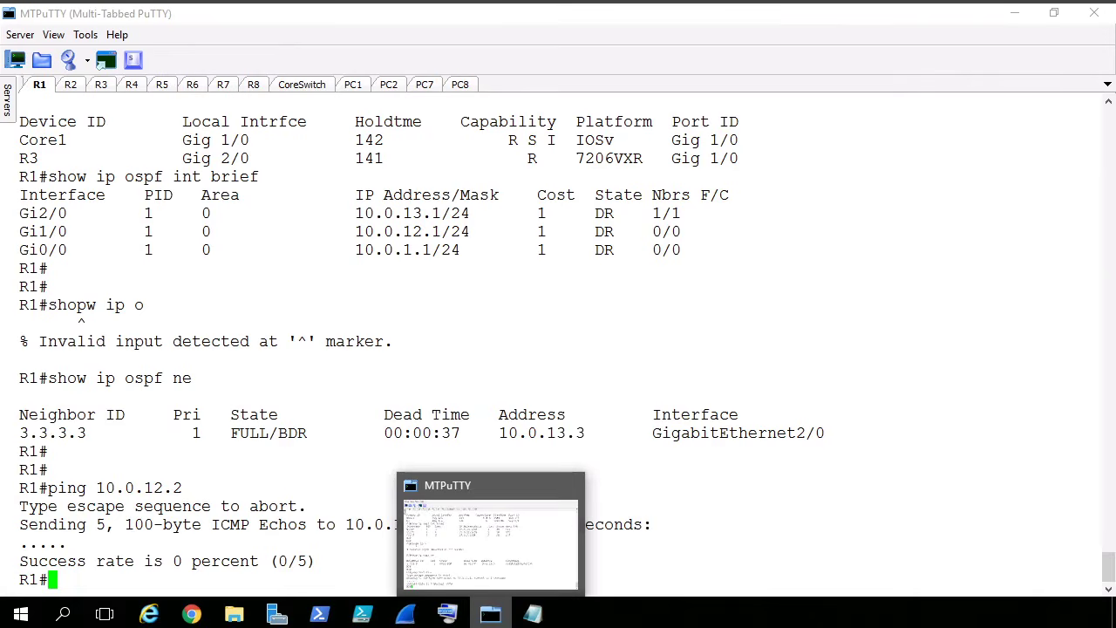
pyautogui.click(296, 86)
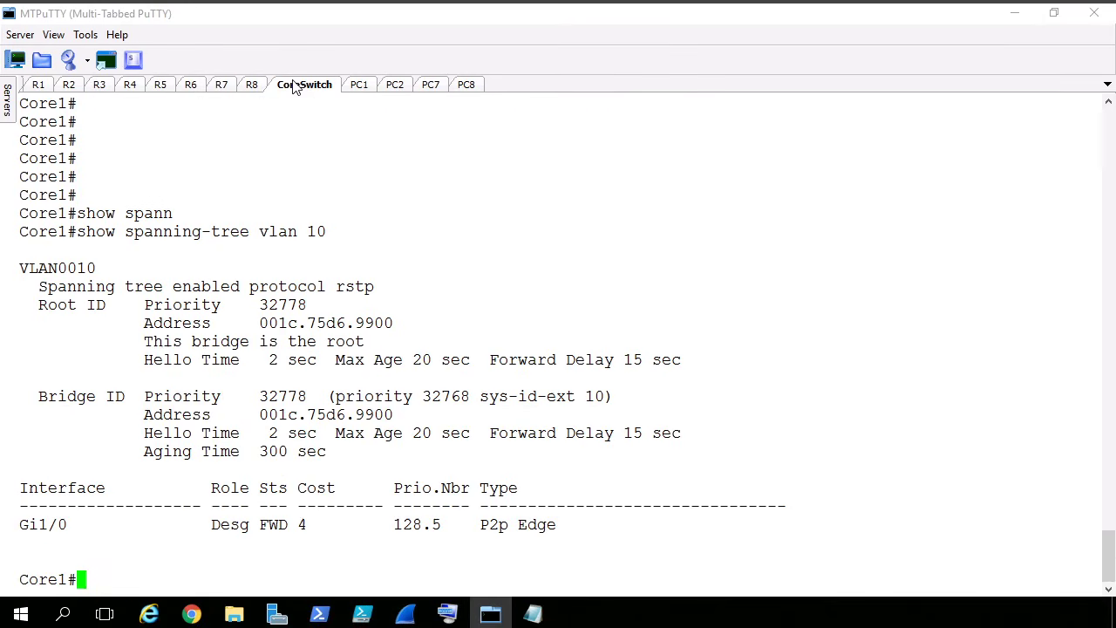
pyautogui.press('Return')
pyautogui.press('Return')
pyautogui.press('Return')
pyautogui.press('Return')
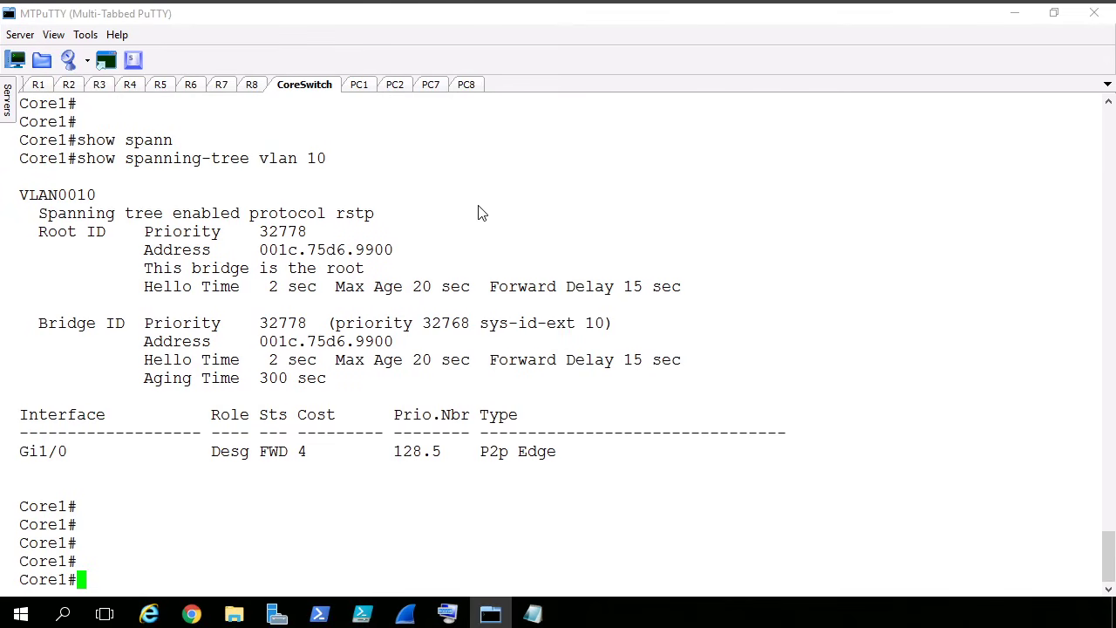
pyautogui.press('Return')
pyautogui.press('Return')
pyautogui.press('Return')
pyautogui.press('Return')
pyautogui.press('Return')
pyautogui.press('Return')
pyautogui.press('Return')
pyautogui.press('Return')
pyautogui.press('Return')
pyautogui.press('Return')
pyautogui.press('Return')
pyautogui.press('Return')
pyautogui.press('Return')
pyautogui.press('Return')
pyautogui.press('Return')
pyautogui.press('Return')
pyautogui.press('Return')
pyautogui.press('Return')
pyautogui.press('Return')
pyautogui.press('Return')
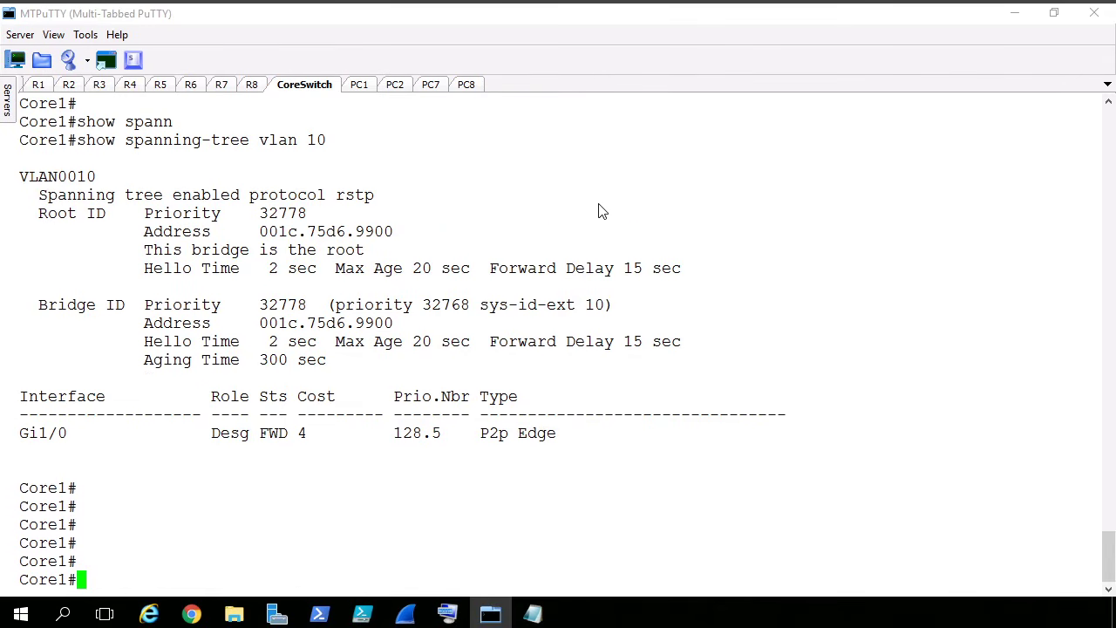
pyautogui.write('show ')
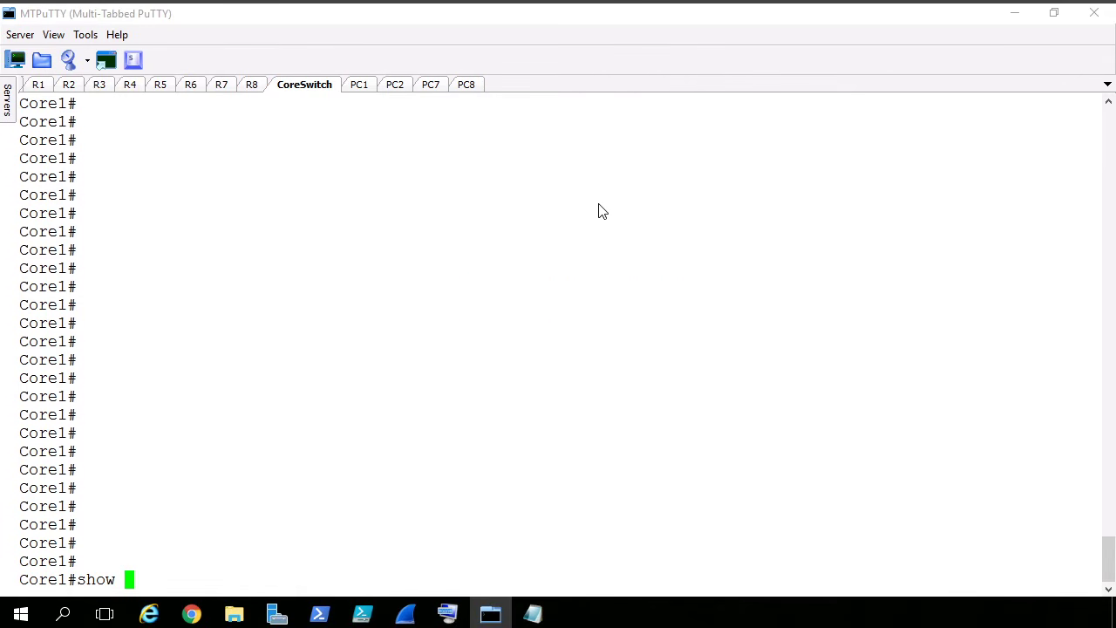
pyautogui.write('vlan brief')
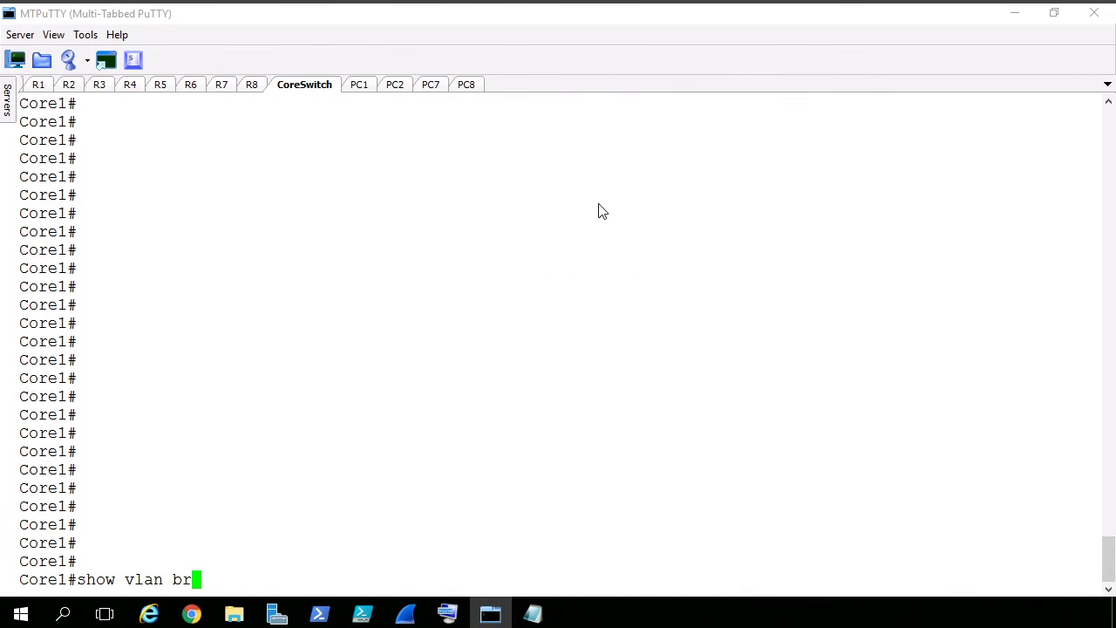
pyautogui.press('Return')
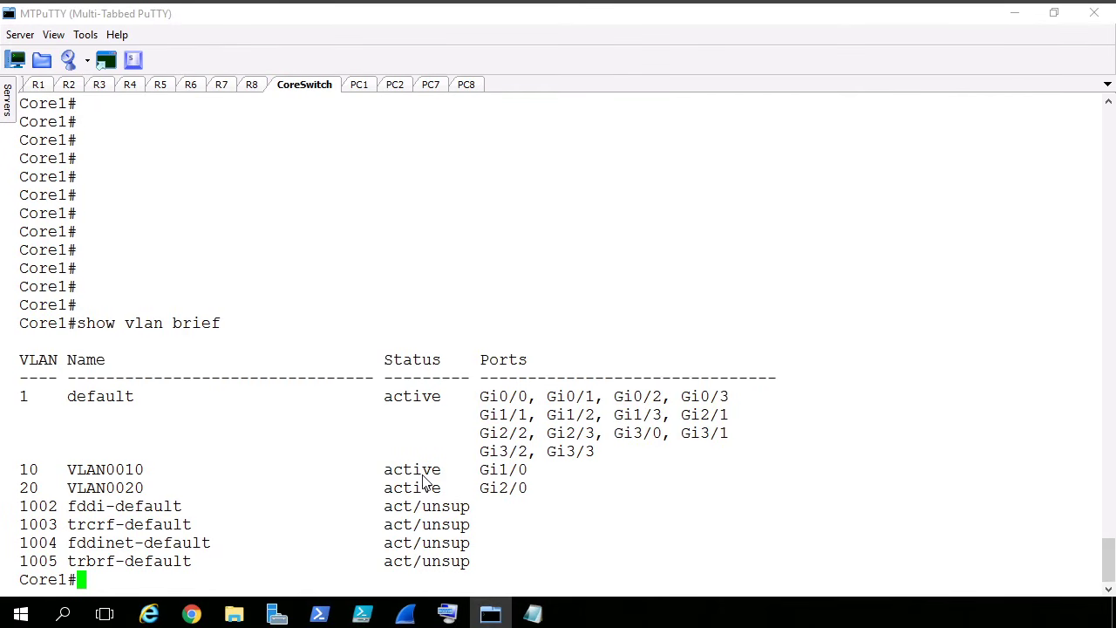
# - Highlight the VLAN 10 row and the VLAN 20 row of the switch's VLAN table in turn, and clear the highlight
pyautogui.doubleClick(27, 471)
pyautogui.tripleClick(27, 472)
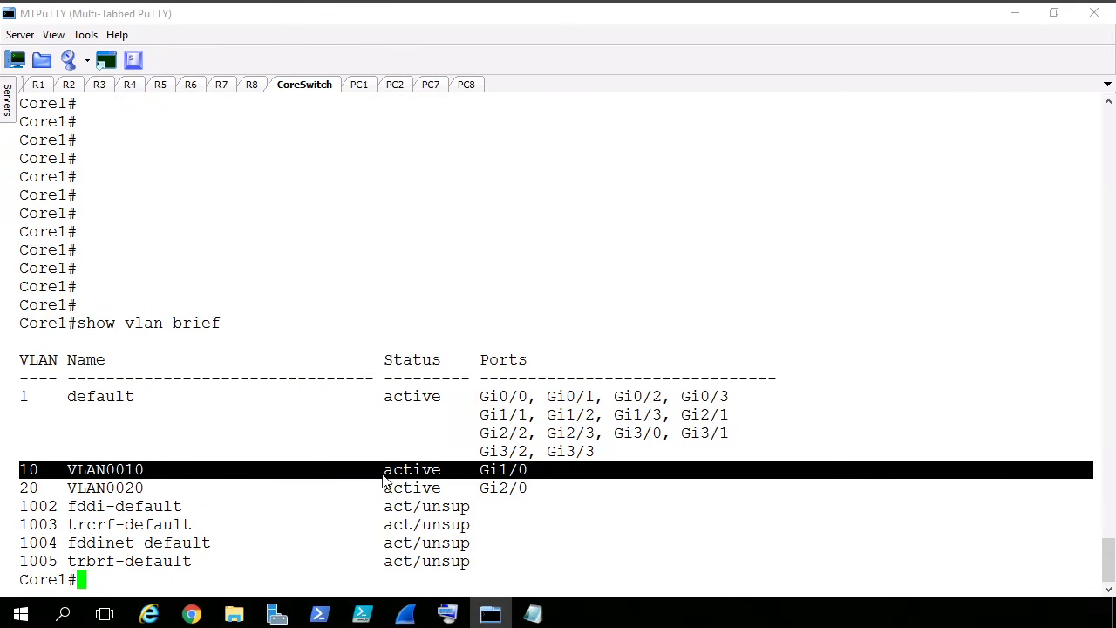
pyautogui.tripleClick(515, 494)
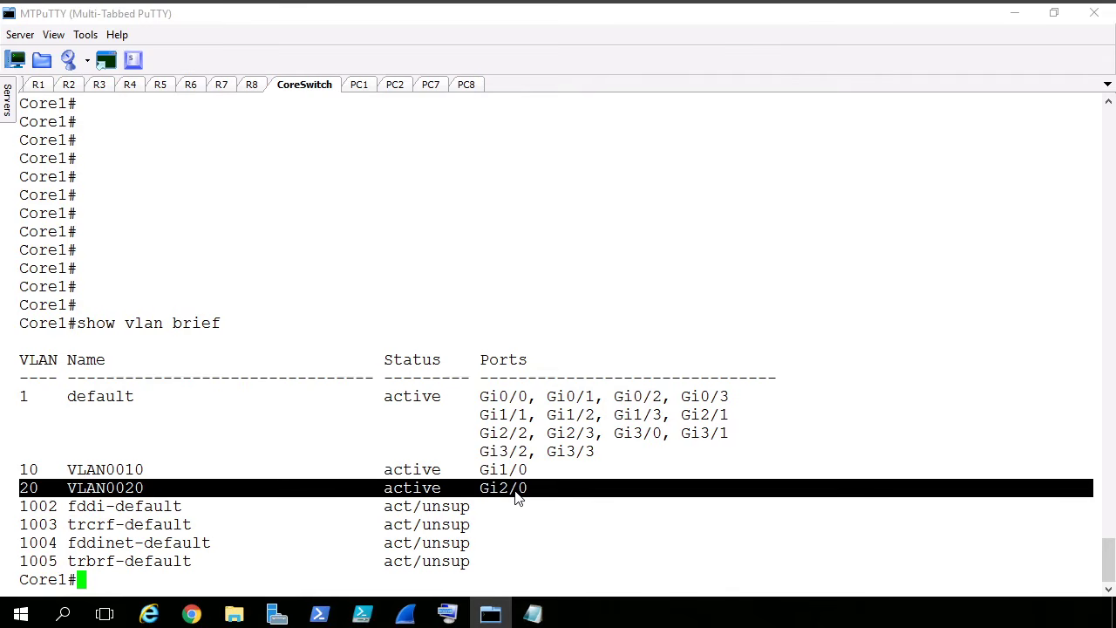
pyautogui.click(575, 536)
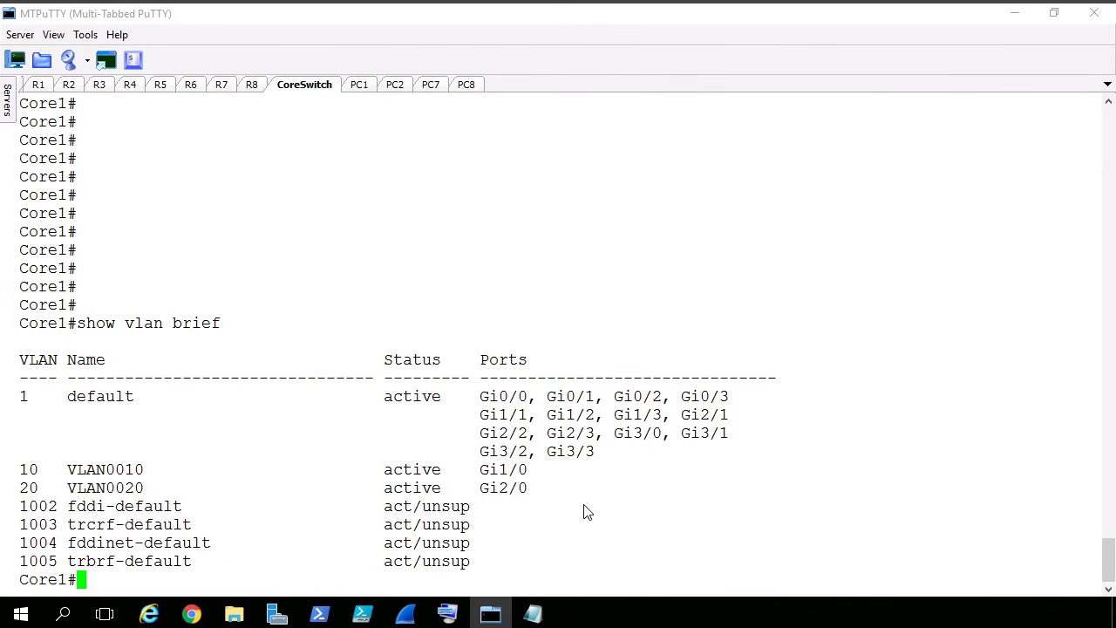
# - Assign Core1's interface gig 2/0 to access VLAN 10 and leave configuration mode
pyautogui.write('conf t')
pyautogui.press('Return')
pyautogui.write('int gig 2/0')
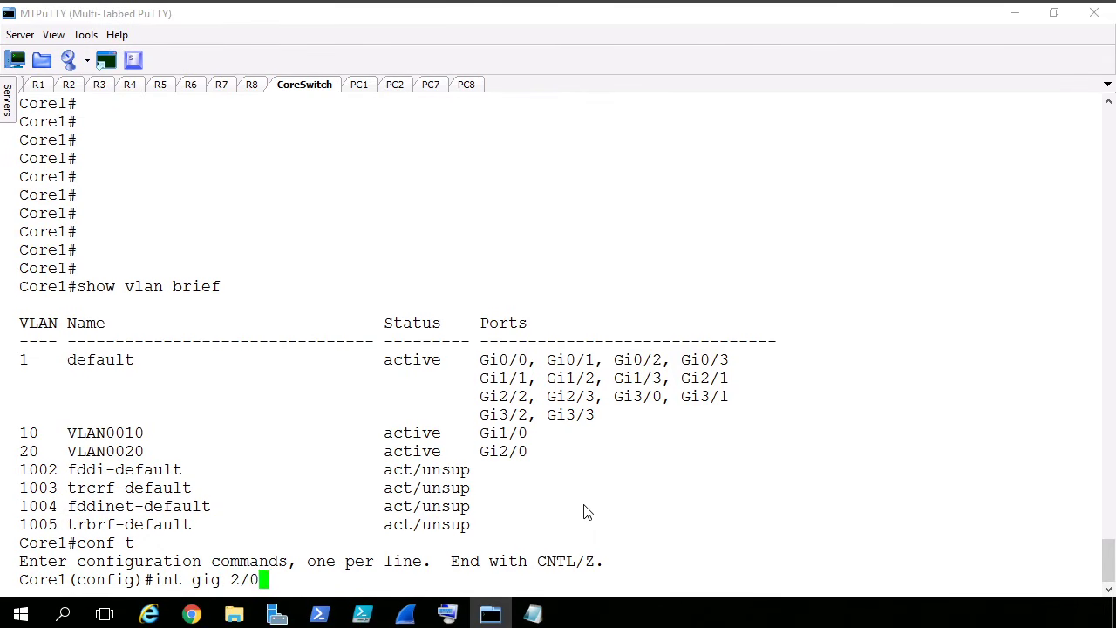
pyautogui.press('Return')
pyautogui.write('sw')
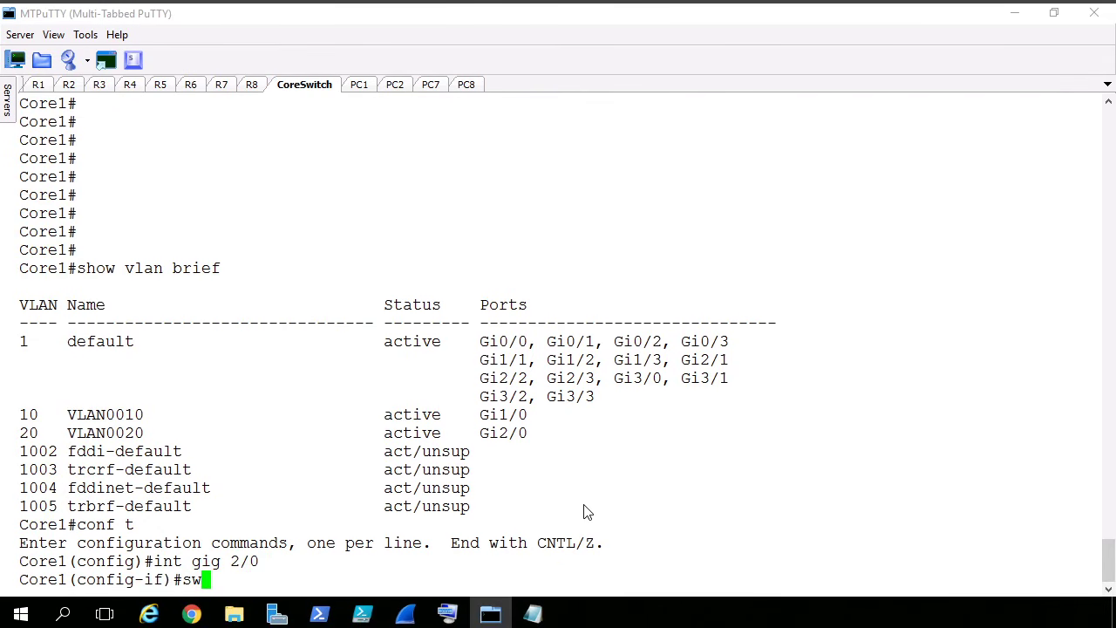
pyautogui.press('Tab')
pyautogui.write('ms')
pyautogui.press('BackSpace')
pyautogui.press('BackSpace')
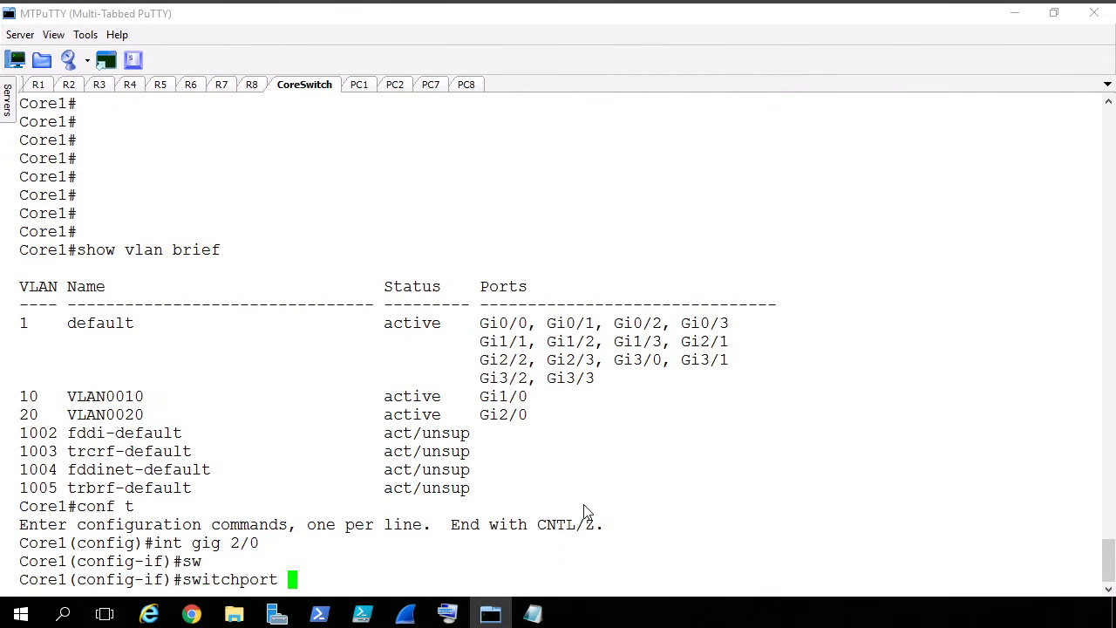
pyautogui.write('acc')
pyautogui.press('Tab')
pyautogui.write('vlan 10')
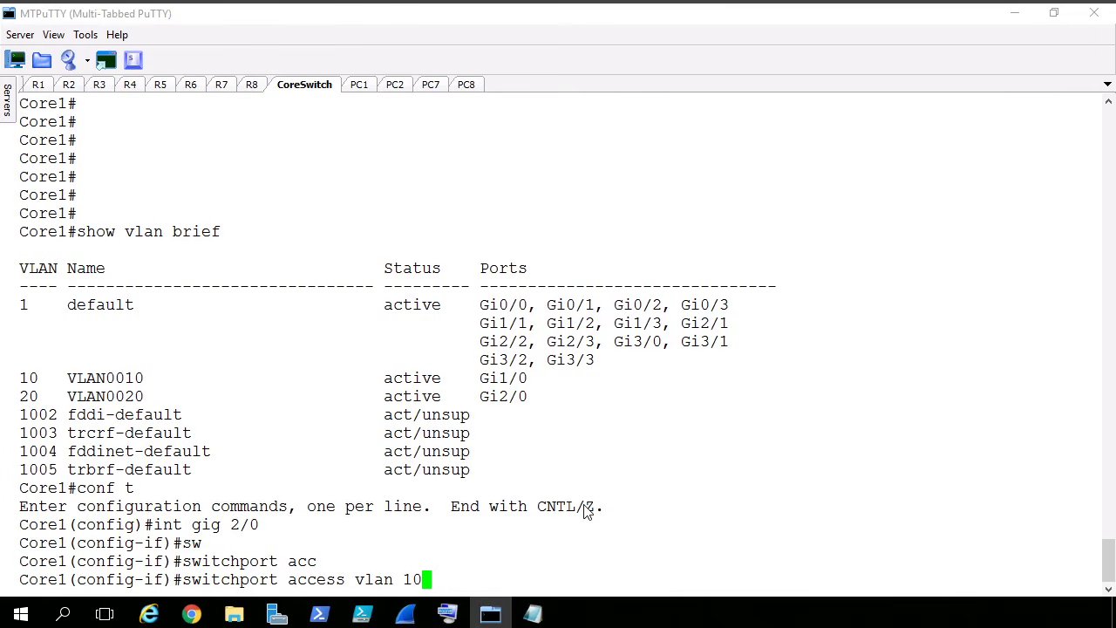
pyautogui.press('Return')
pyautogui.write('end')
pyautogui.press('Return')
# - Run show vlan brief on Core1 and highlight the VLAN 10 row
pyautogui.write('show ')
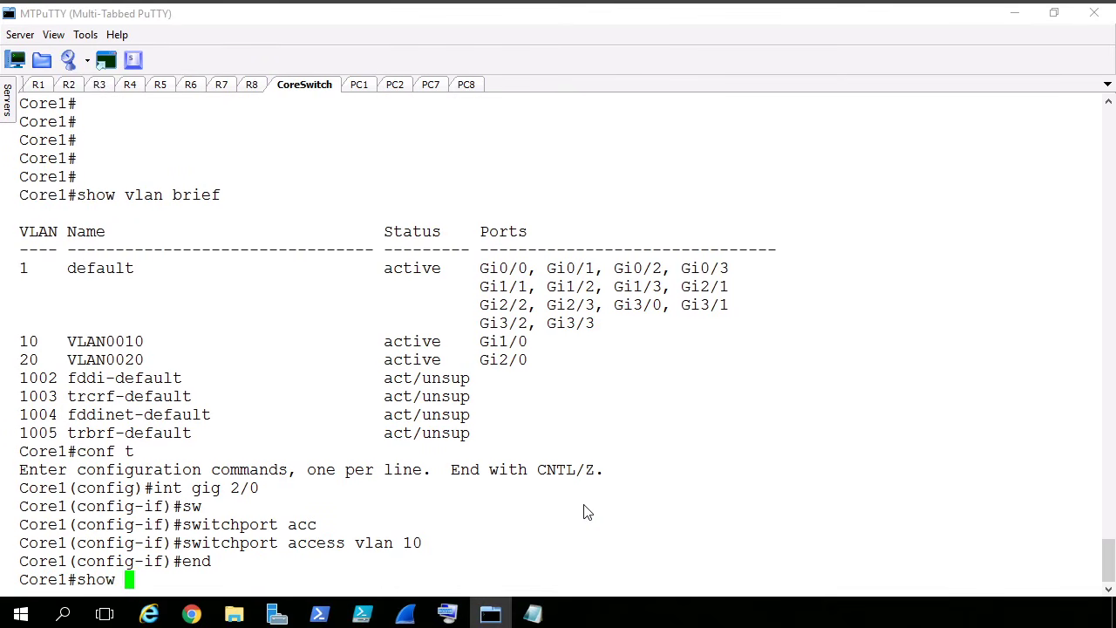
pyautogui.write('vlan brief')
pyautogui.press('Return')
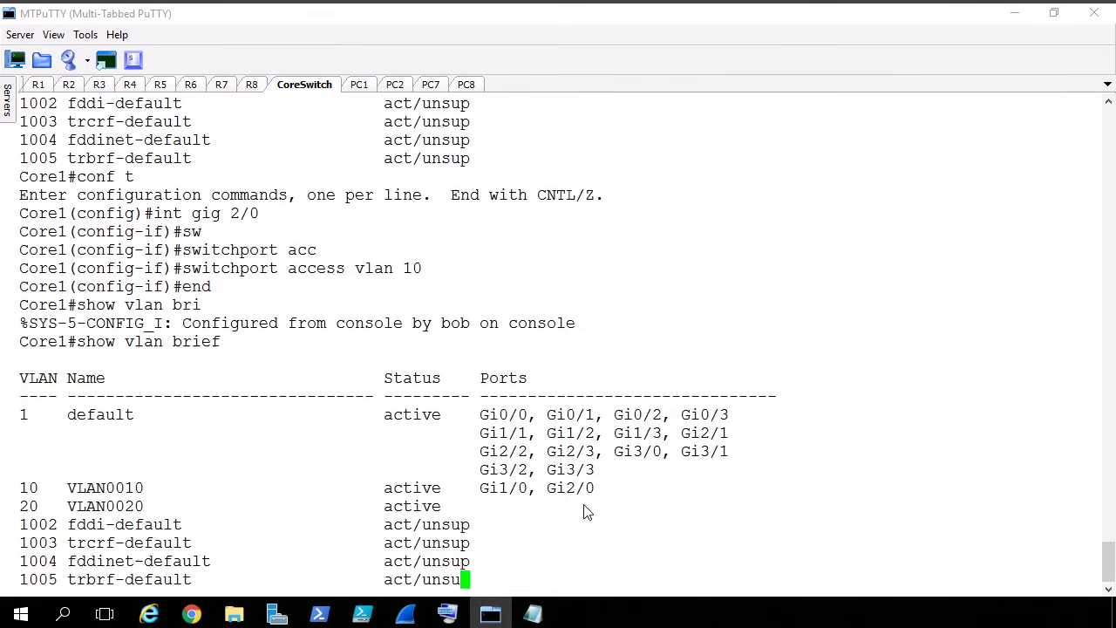
pyautogui.tripleClick(553, 478)
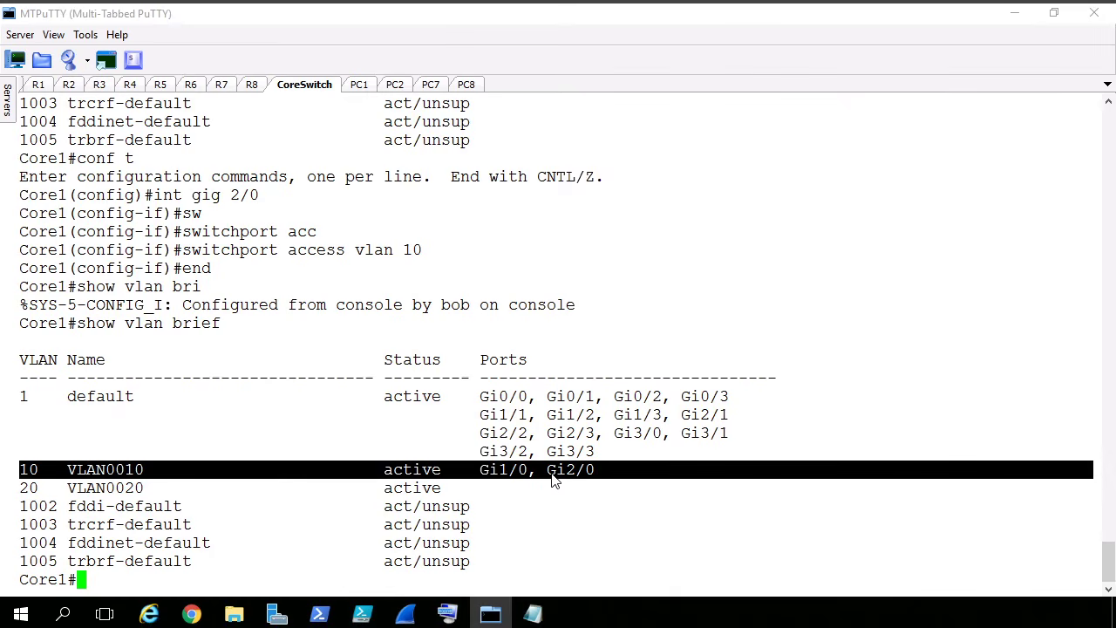
# - Run show spanning-tree vlan 10 on Core1 and highlight the Edge type of Gi1/0 and Gi2/0 in turn
pyautogui.write('show span')
pyautogui.press('Tab')
pyautogui.write('vlan 10')
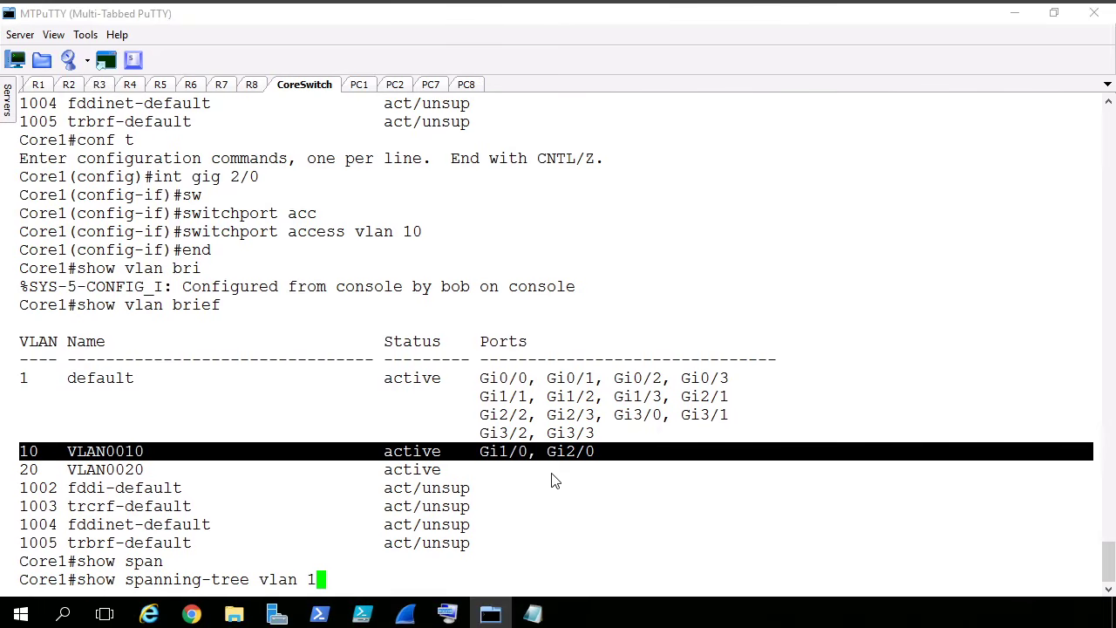
pyautogui.press('Return')
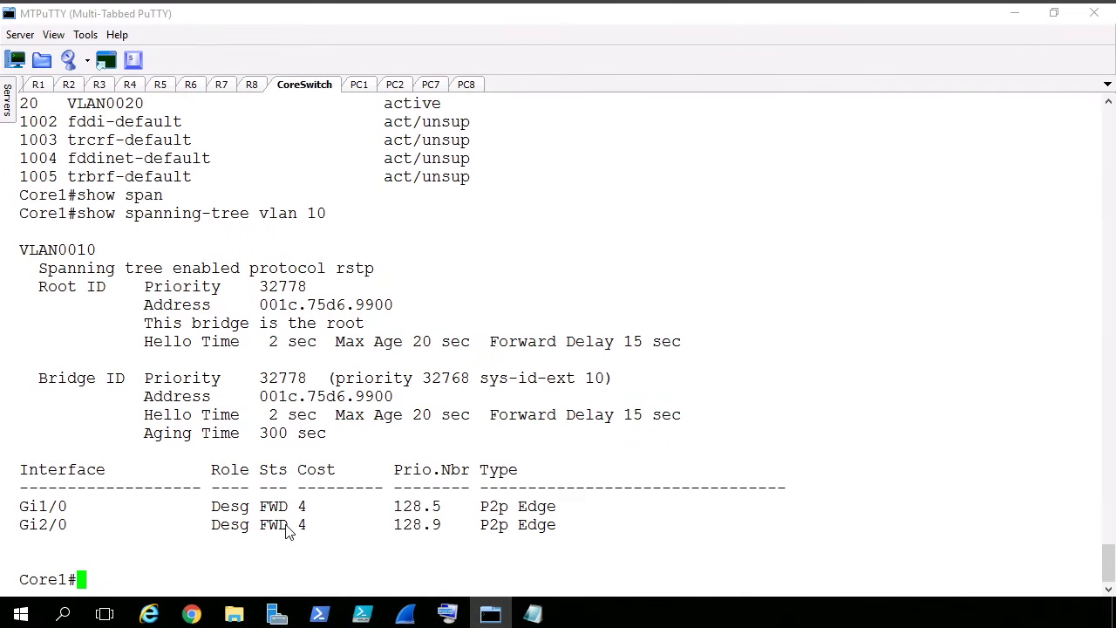
pyautogui.doubleClick(535, 511)
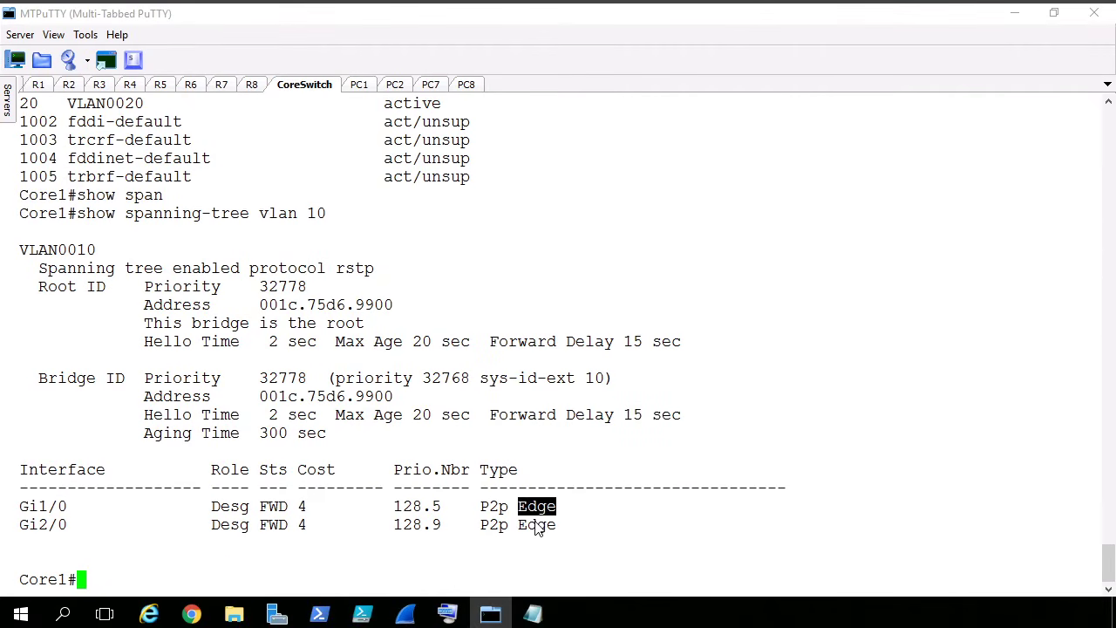
pyautogui.doubleClick(536, 525)
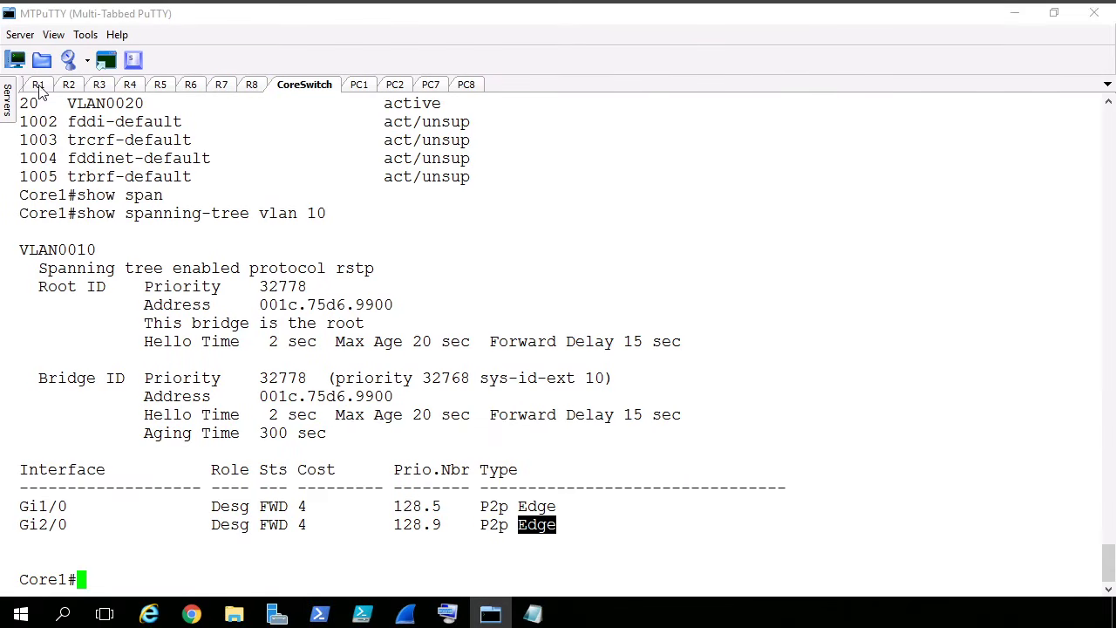
# - Open the R1 session, highlight the OSPF adjacency message for neighbor 2.2.2.2, and clear the highlight
pyautogui.click(38, 87)
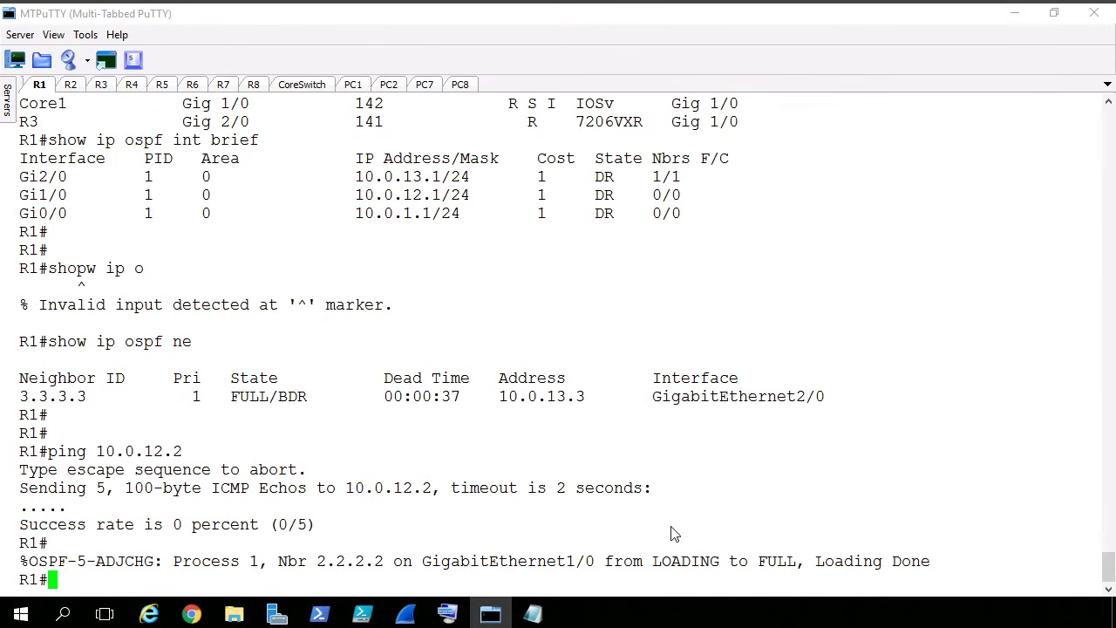
pyautogui.tripleClick(655, 563)
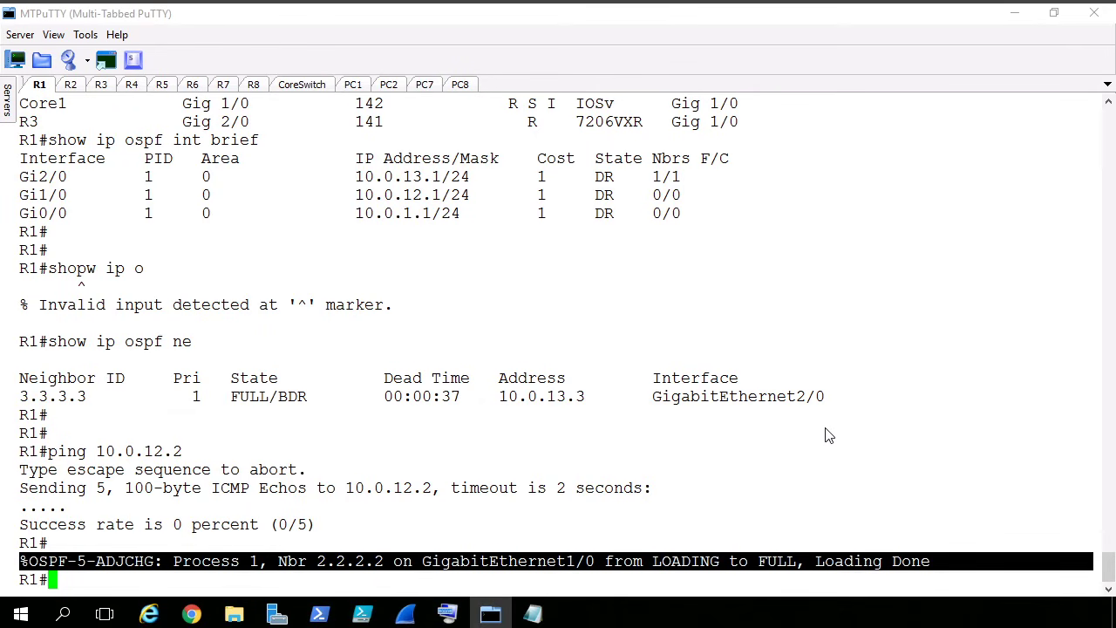
pyautogui.press('Return')
pyautogui.press('Return')
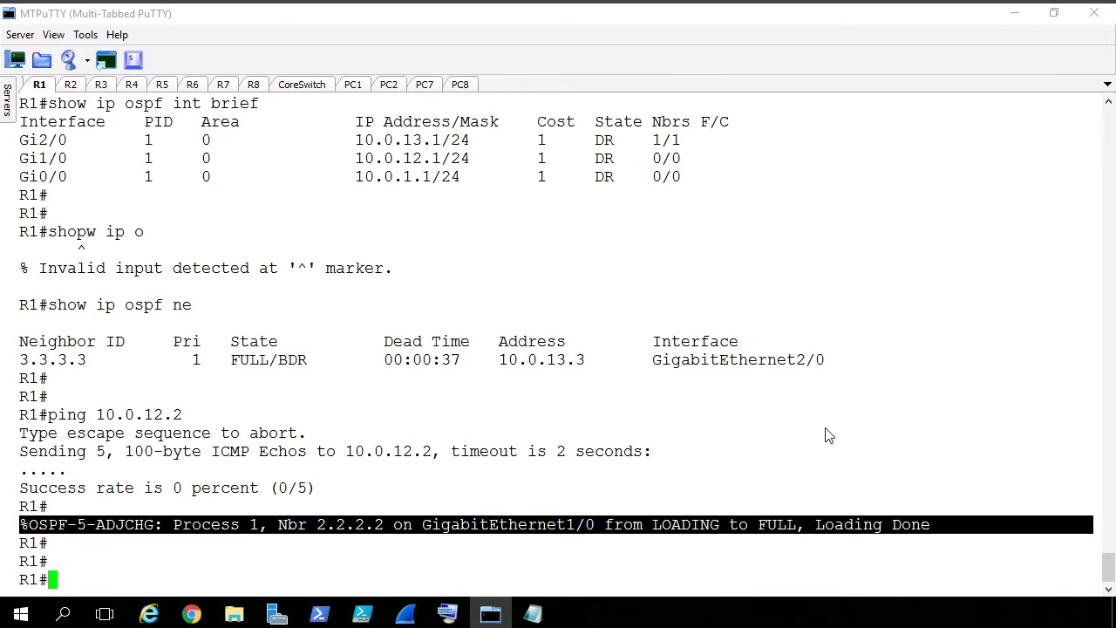
pyautogui.click(742, 428)
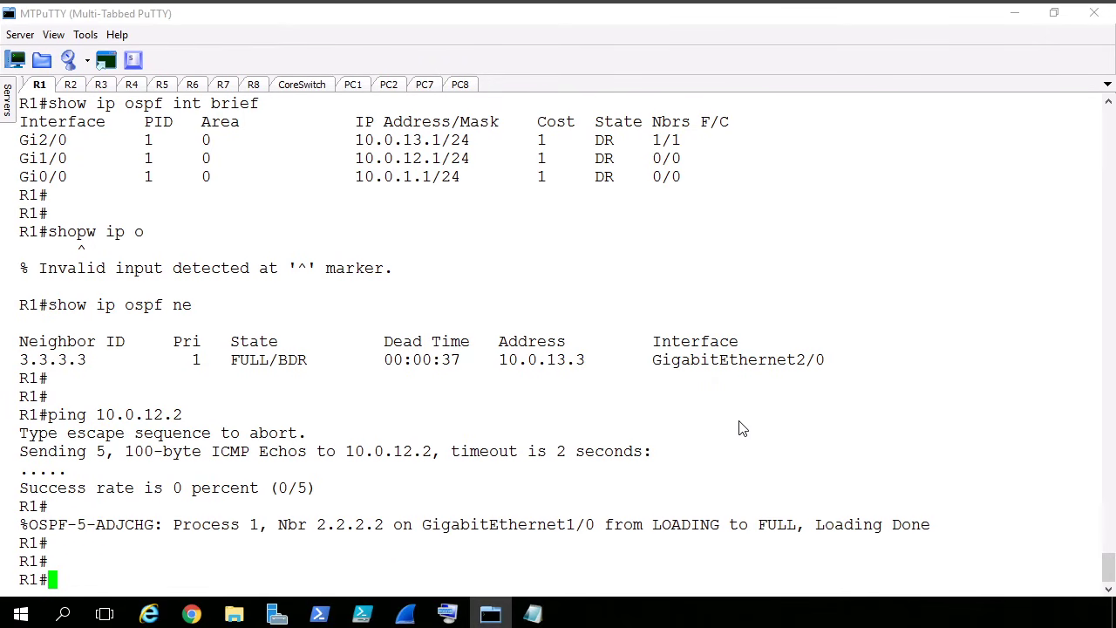
# - Run show ip ospf int brief on R1 and highlight the Gi1/0 row
pyautogui.write('show ip o')
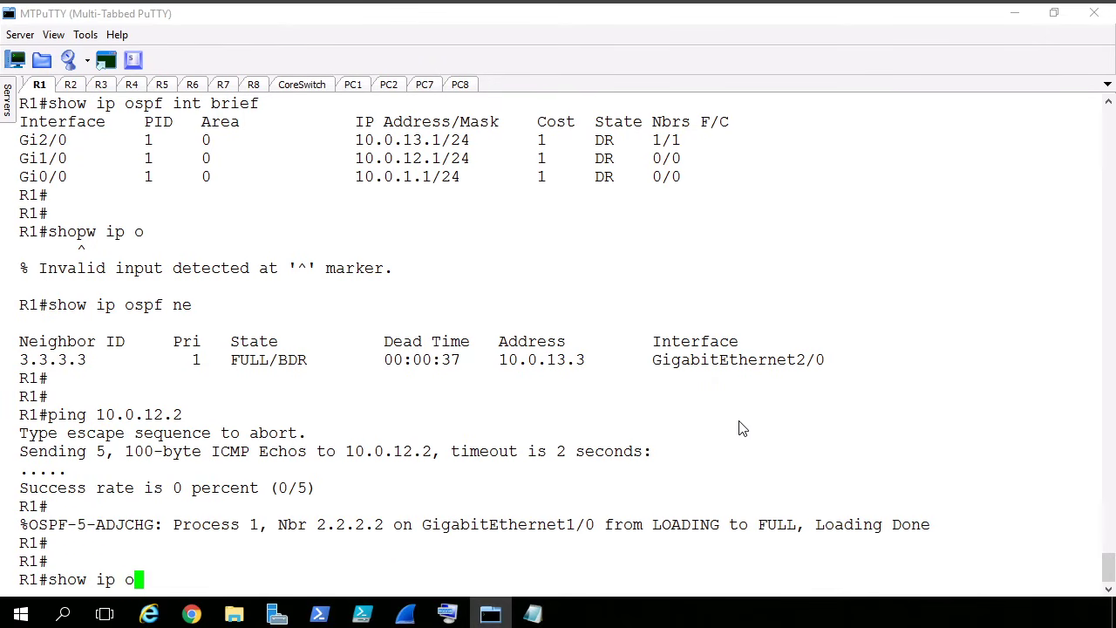
pyautogui.write('spf int brief')
pyautogui.press('Return')
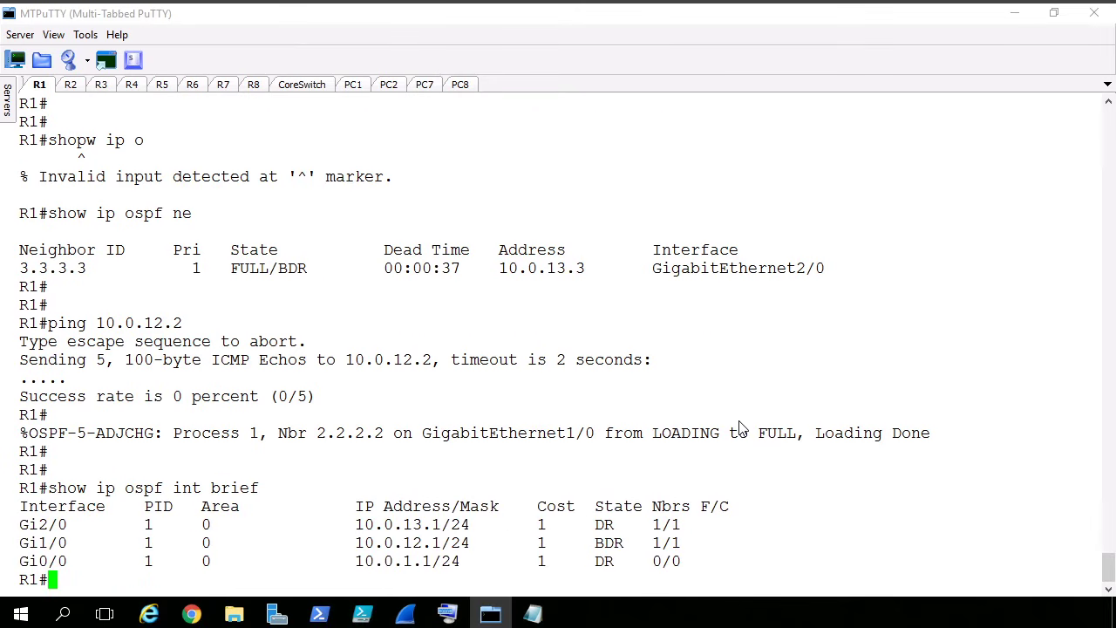
pyautogui.doubleClick(617, 546)
pyautogui.tripleClick(618, 545)
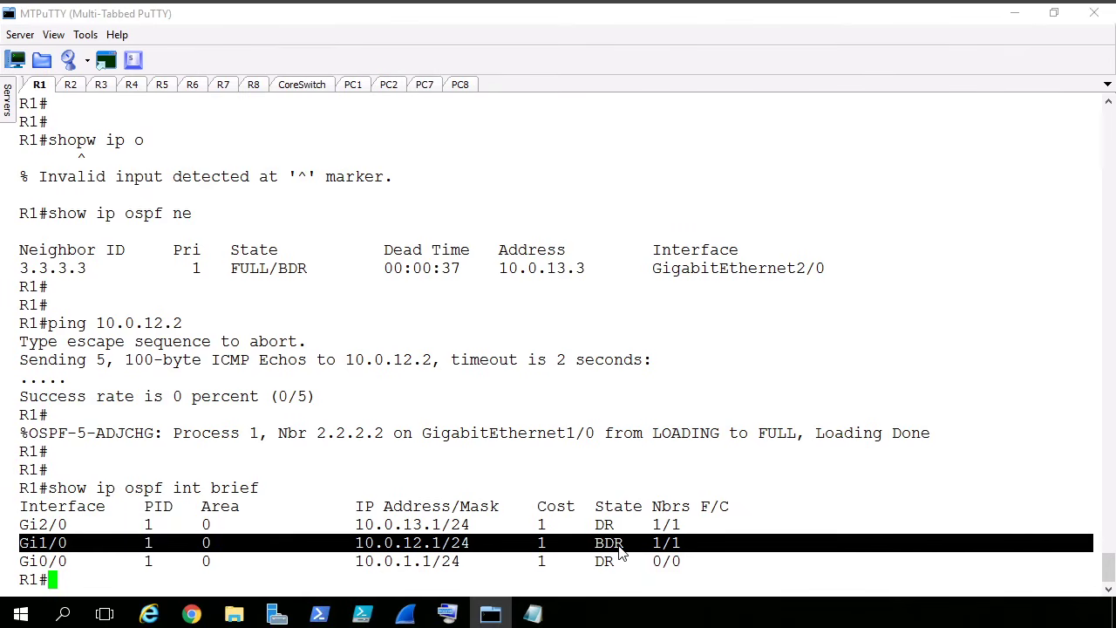
# - Open the PC1 session, recall trace 10.0.4.10 -P 1 at the prompt, and check the topology drawing
pyautogui.moveTo(490, 614)
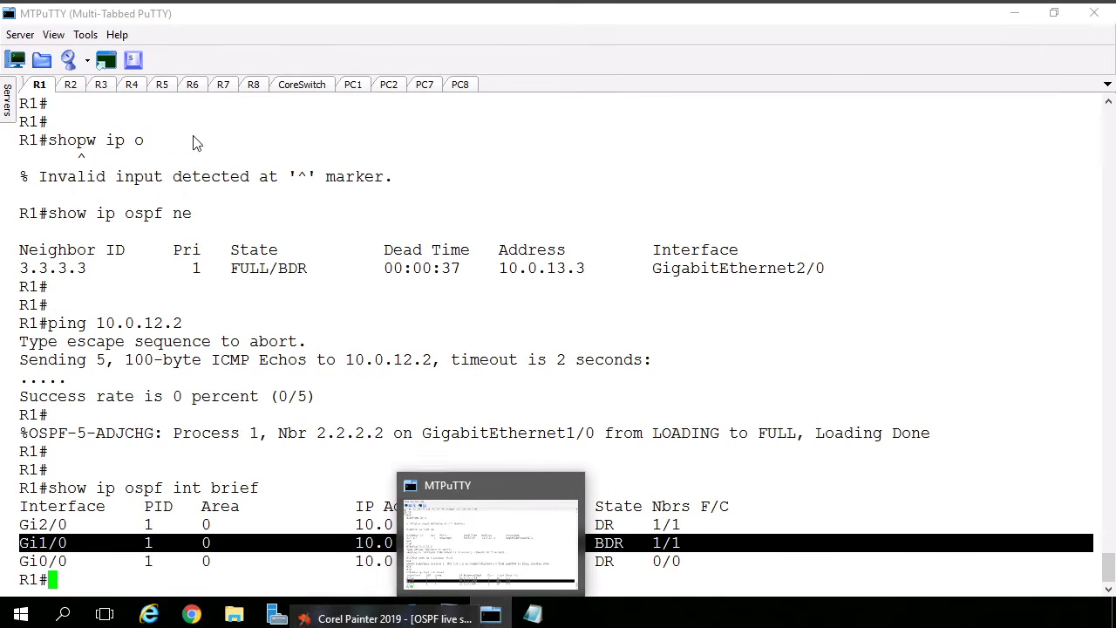
pyautogui.click(367, 87)
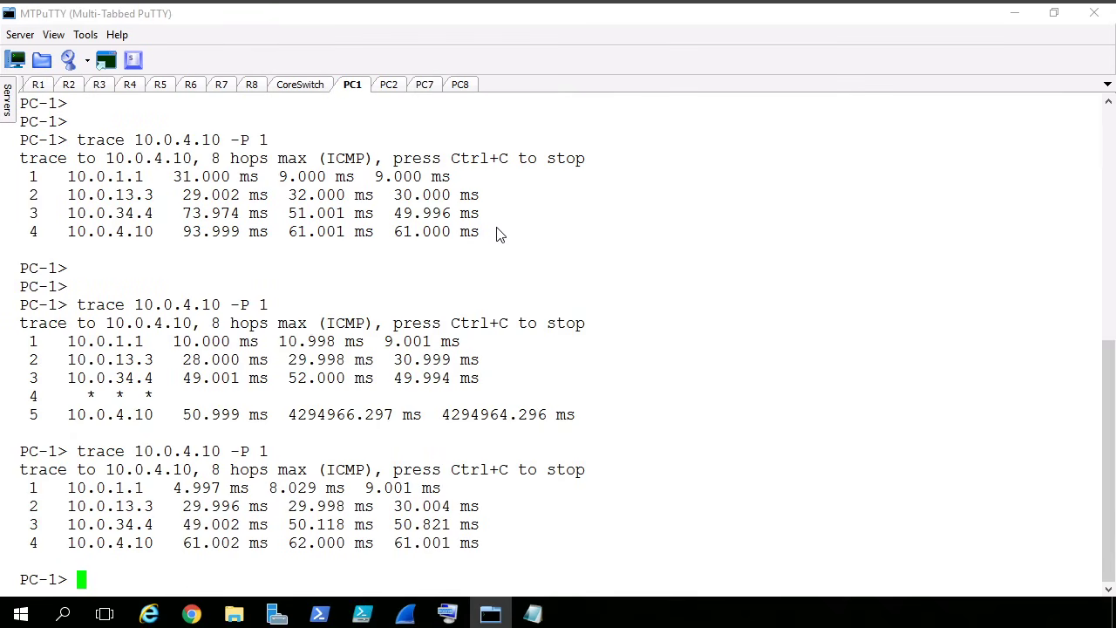
pyautogui.press('Up')
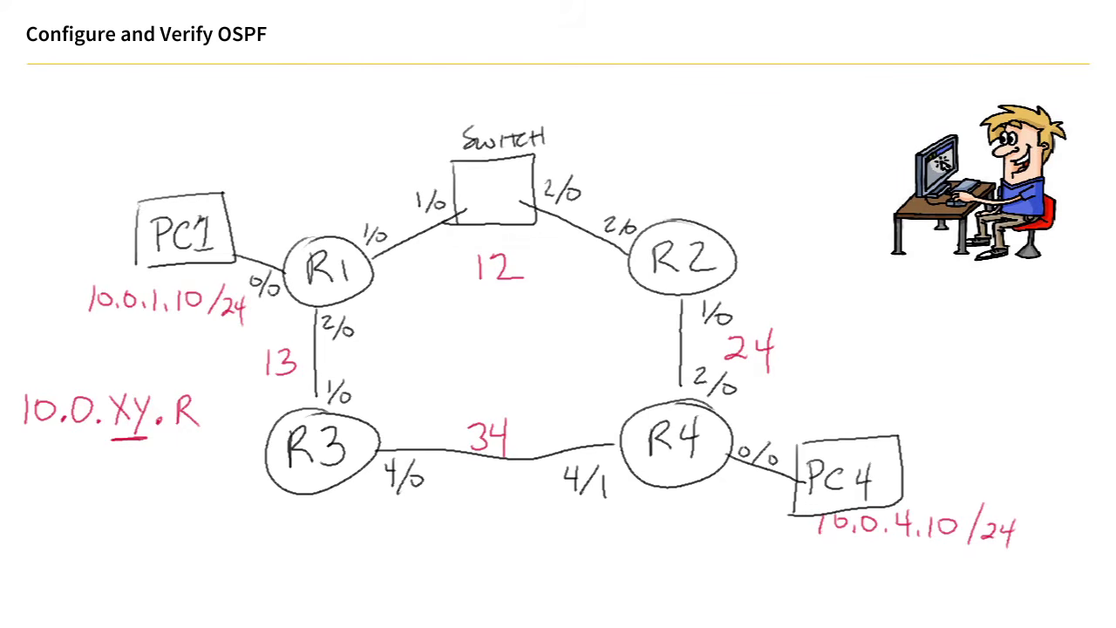
pyautogui.hotkey('alt', 'Tab')
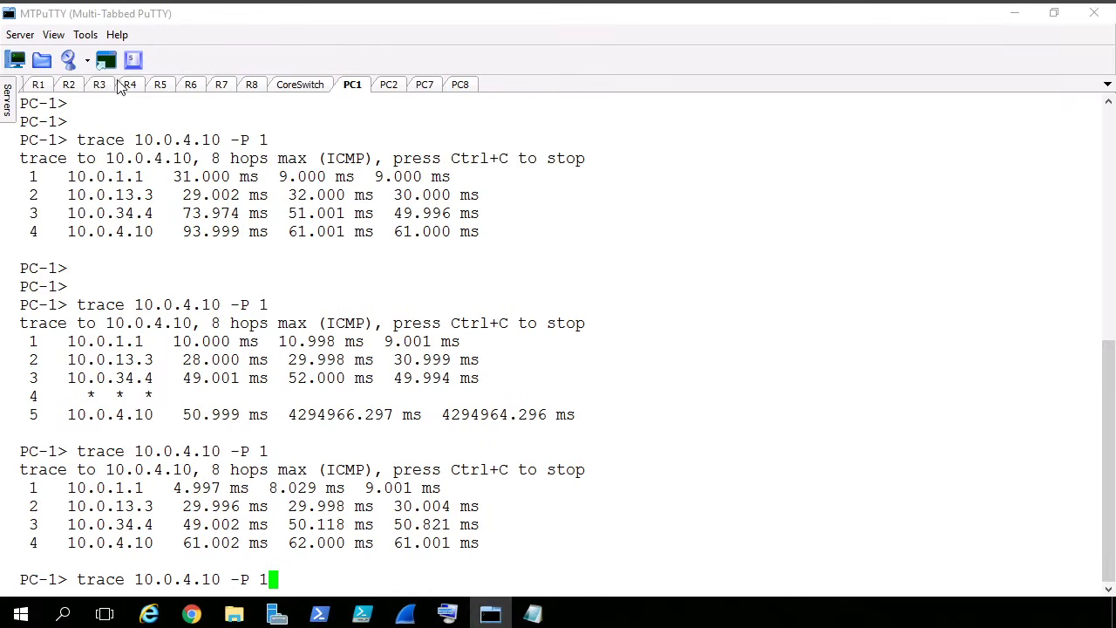
# - Return to the R1 session and run show ip route 10.0.4.0 to check the route towards PC4's network
pyautogui.click(39, 87)
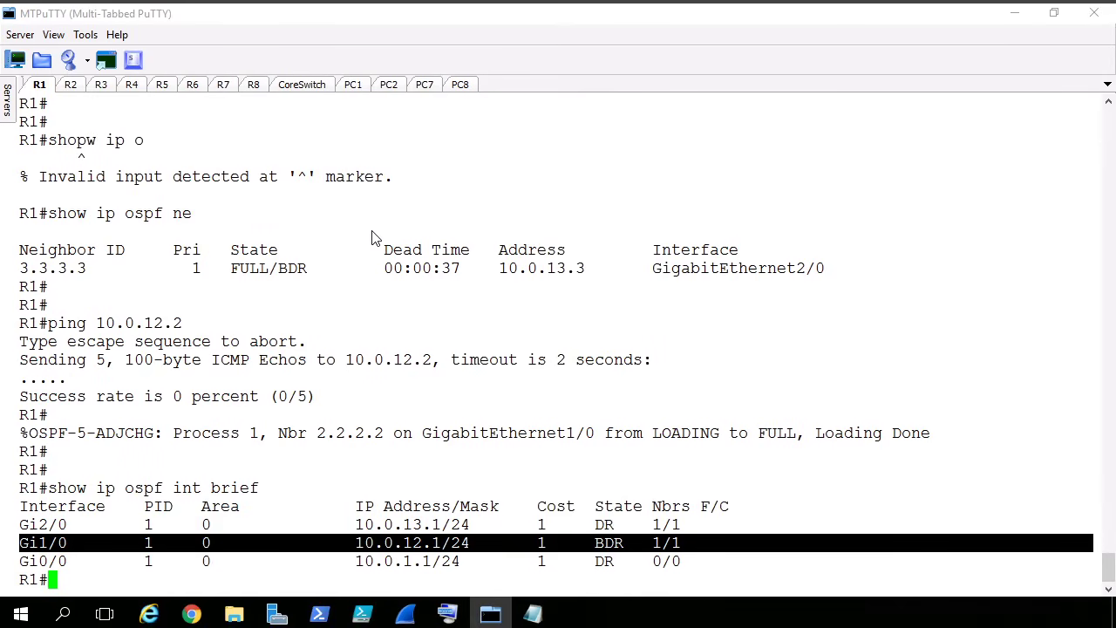
pyautogui.press('Return')
pyautogui.press('Return')
pyautogui.press('Return')
pyautogui.write('show ip route ')
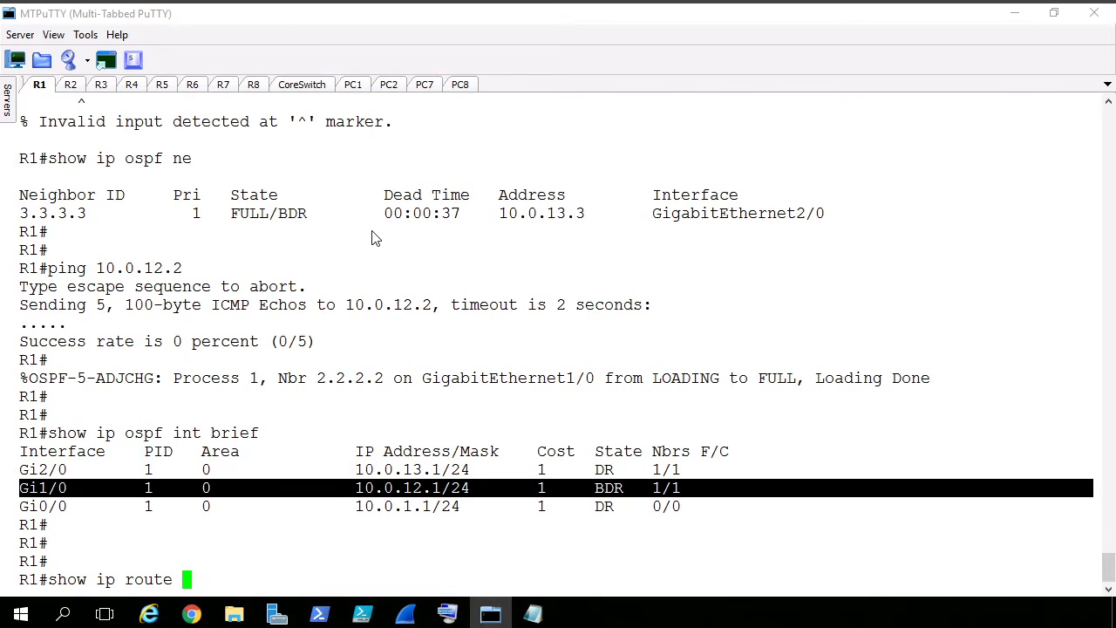
pyautogui.write('10.0.4.0')
pyautogui.press('Return')
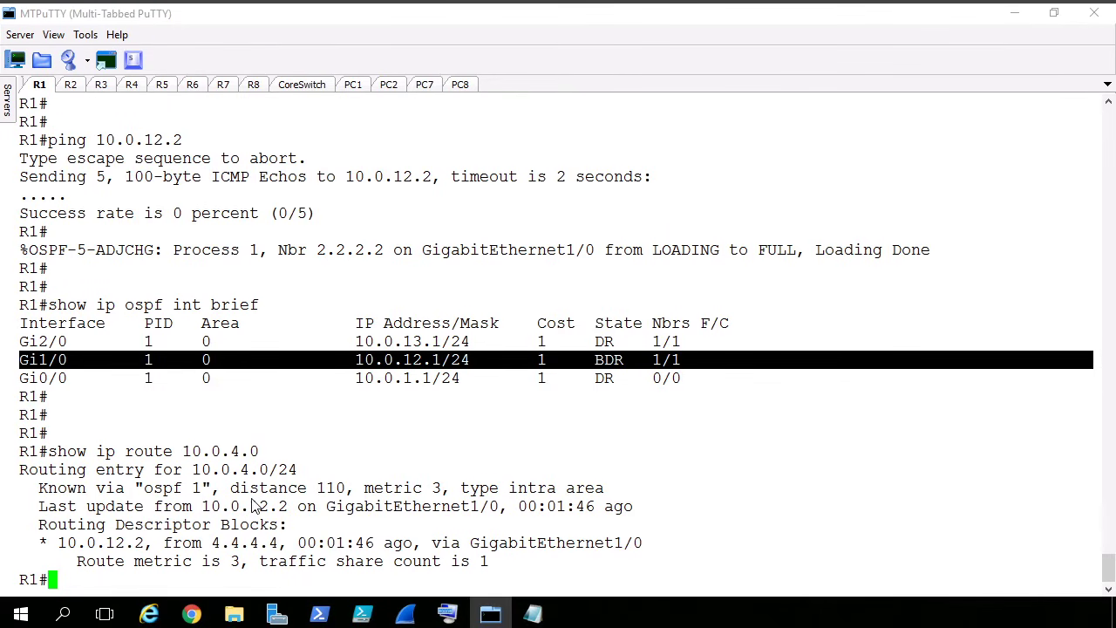
# - Run show ip route ospf on R1, highlight the 10.0.4.0/24 route for comparison, and clear the highlight
pyautogui.click(660, 473)
pyautogui.write('show  ip route ospf')
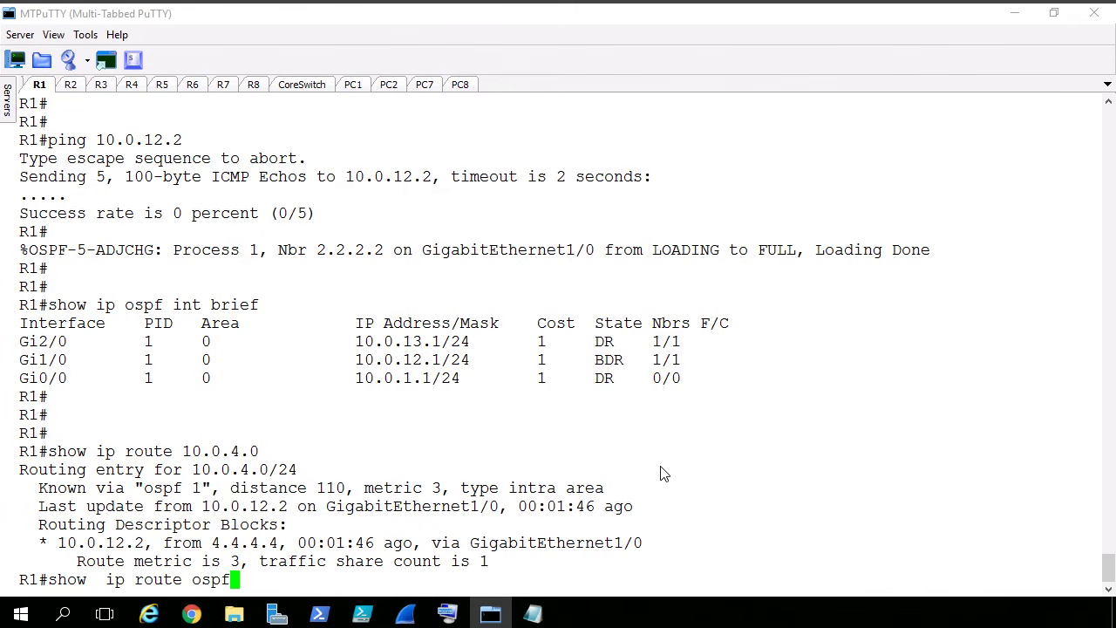
pyautogui.press('Return')
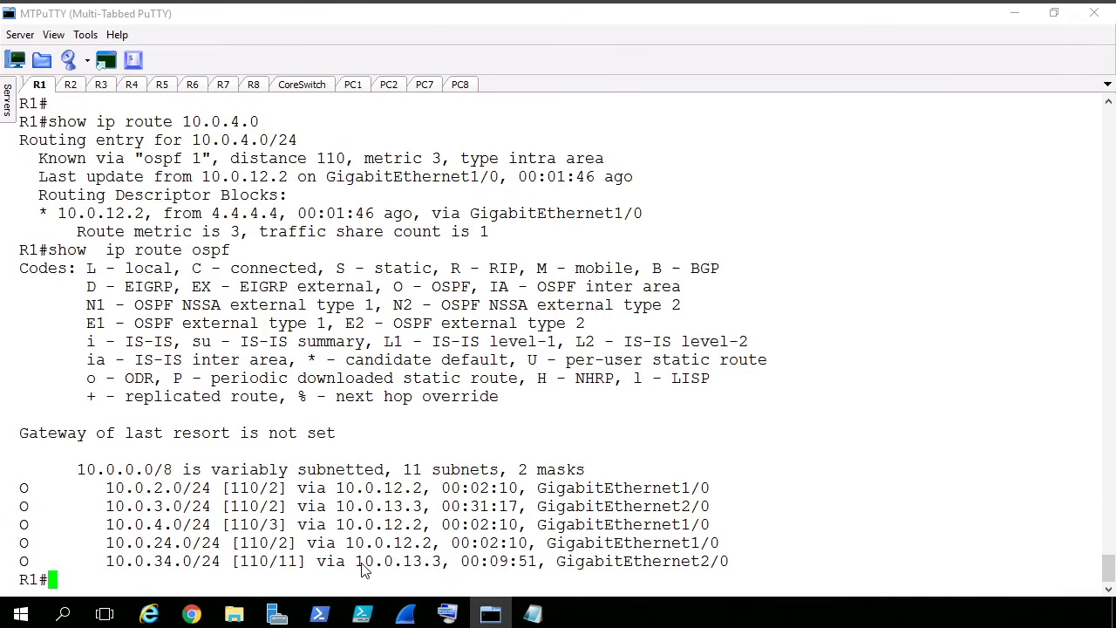
pyautogui.tripleClick(199, 530)
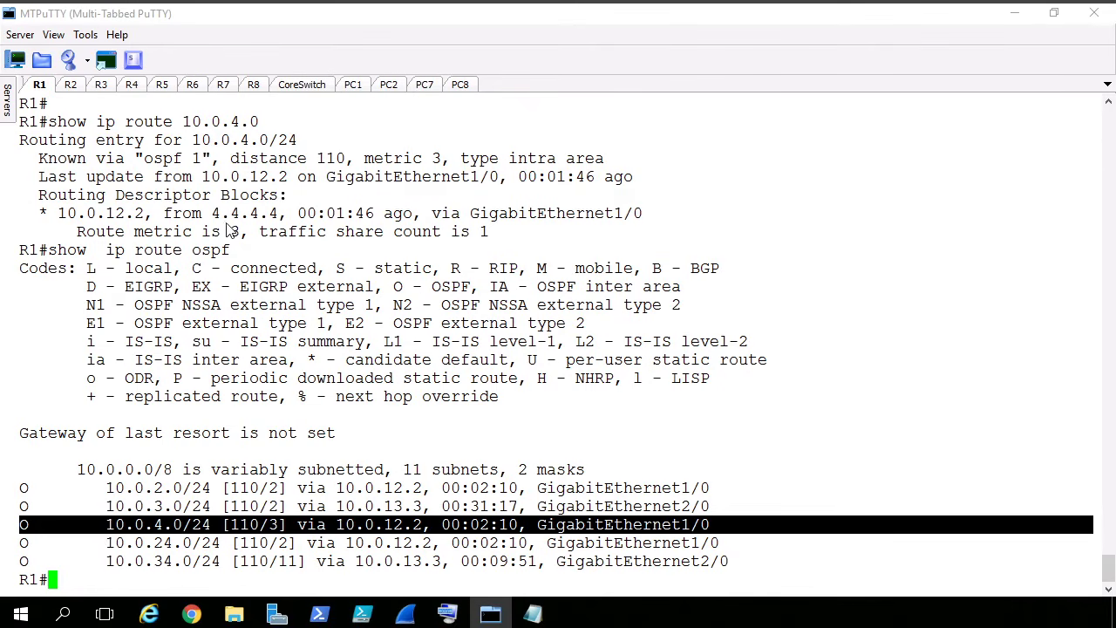
pyautogui.tripleClick(426, 184)
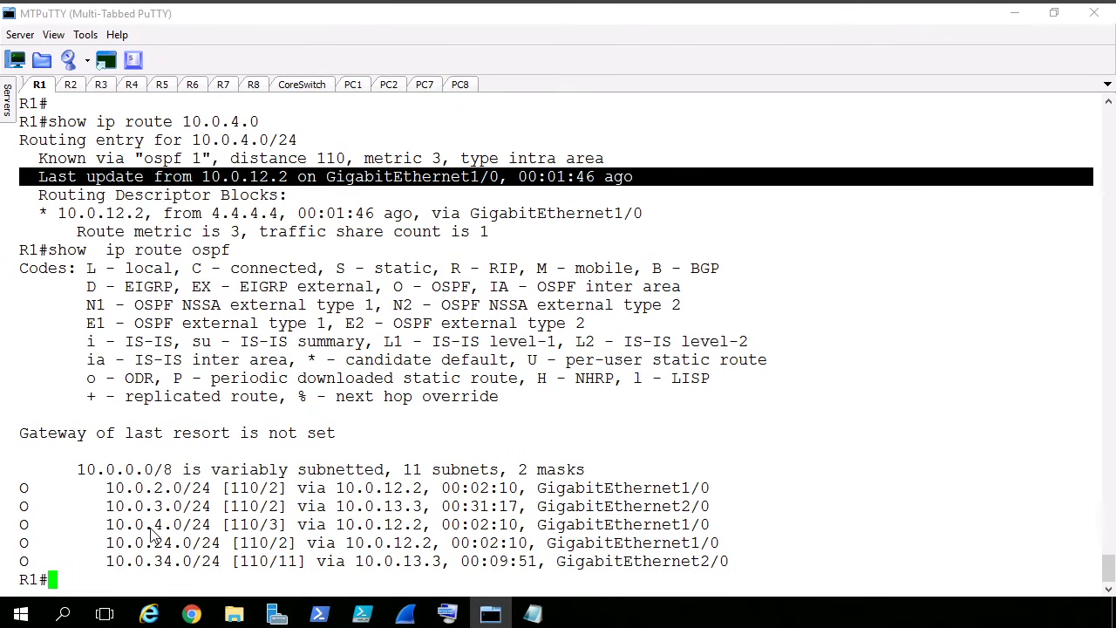
pyautogui.tripleClick(218, 525)
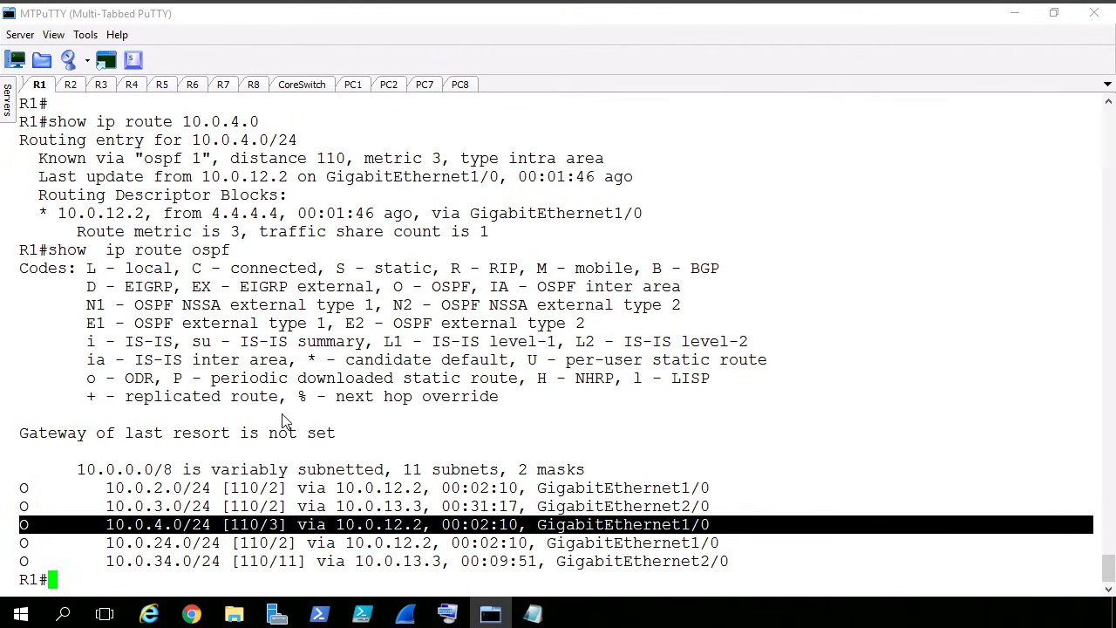
pyautogui.click(776, 216)
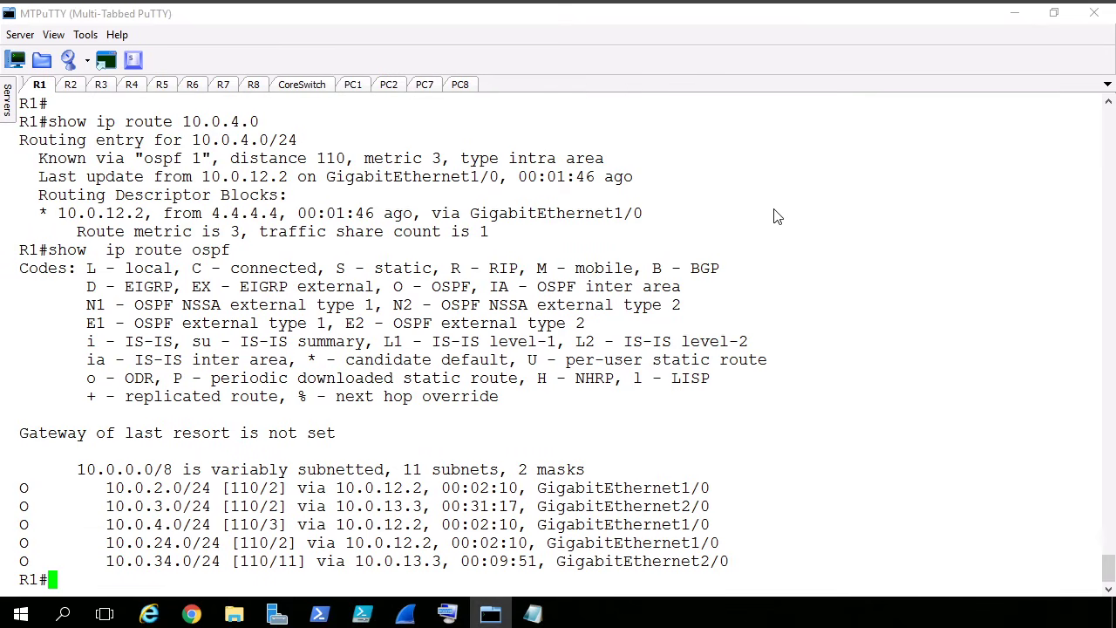
# - Begin a traceroute command at a fresh R1 prompt
pyautogui.press('Return')
pyautogui.press('Return')
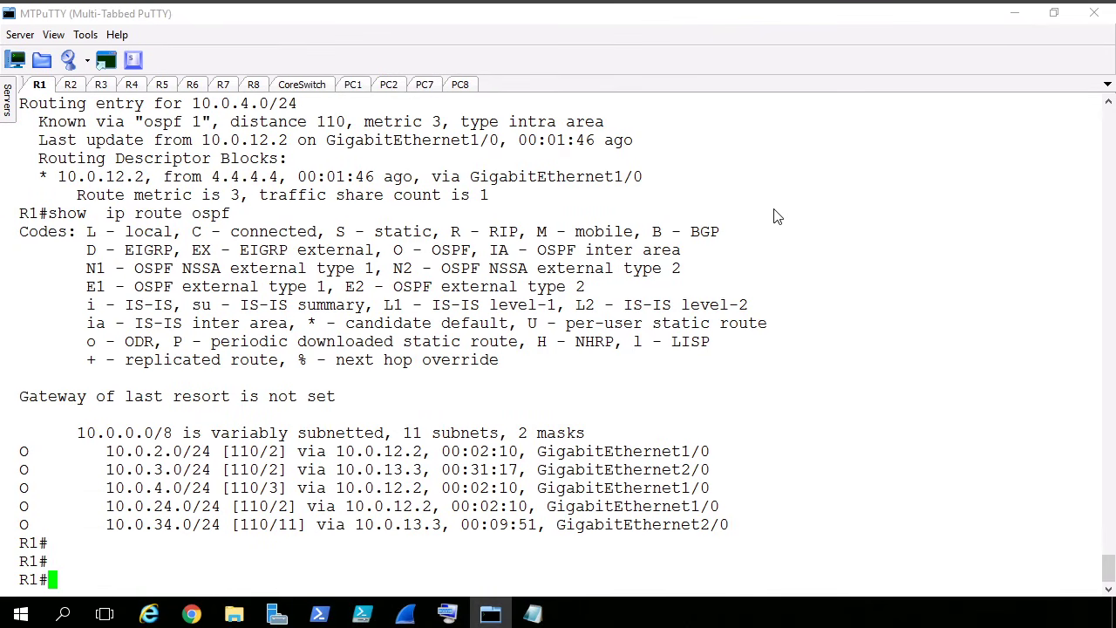
pyautogui.write('ping')
pyautogui.press('BackSpace')
pyautogui.press('BackSpace')
pyautogui.press('BackSpace')
pyautogui.press('BackSpace')
pyautogui.press('BackSpace')
pyautogui.write('trac')
pyautogui.press('Tab')
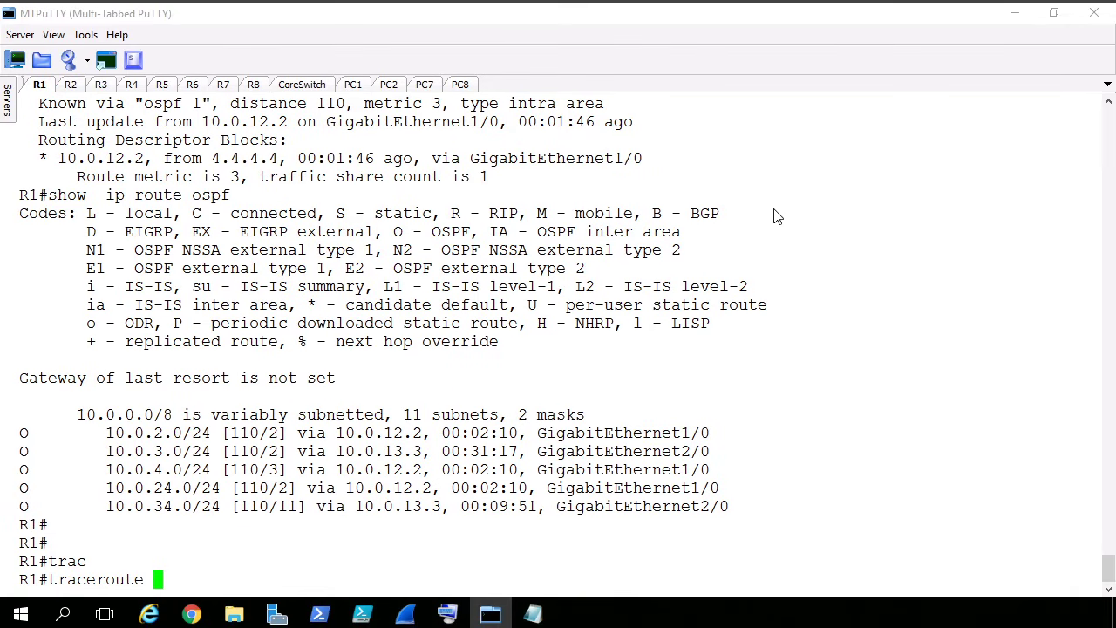
pyautogui.write('sou')
pyautogui.press('Tab')
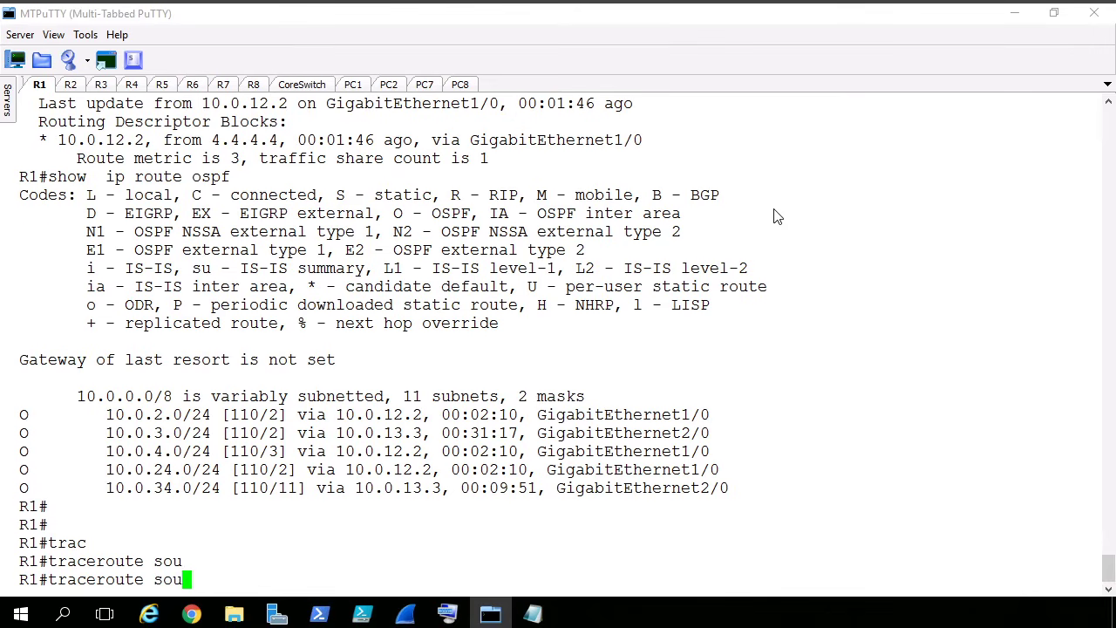
pyautogui.write('r')
pyautogui.press('Tab')
pyautogui.press('BackSpace')
pyautogui.press('BackSpace')
pyautogui.press('BackSpace')
pyautogui.press('BackSpace')
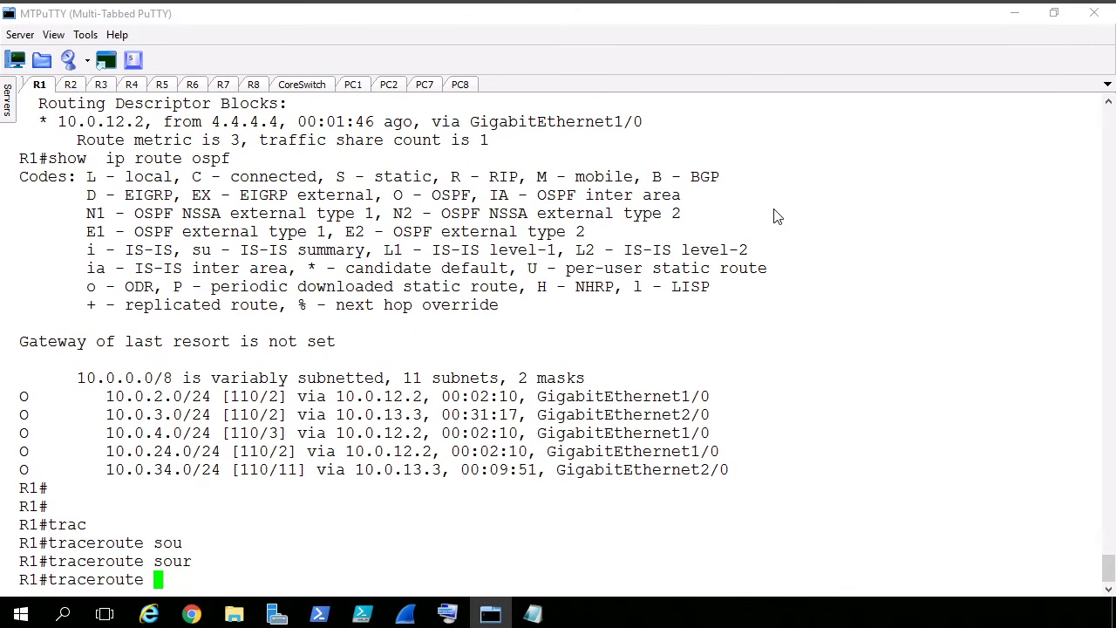
# - Give 10.0.4.10 as the traceroute destination, list the available options, and add the source keyword
pyautogui.write('.0.4.10 ?')
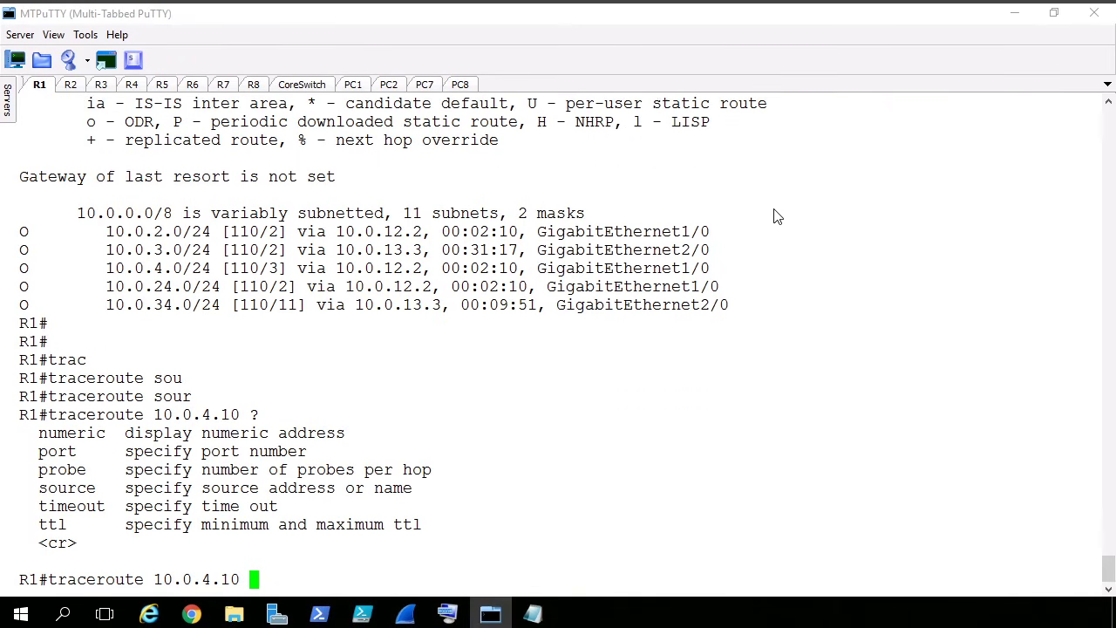
pyautogui.write('sour')
pyautogui.press('Tab')
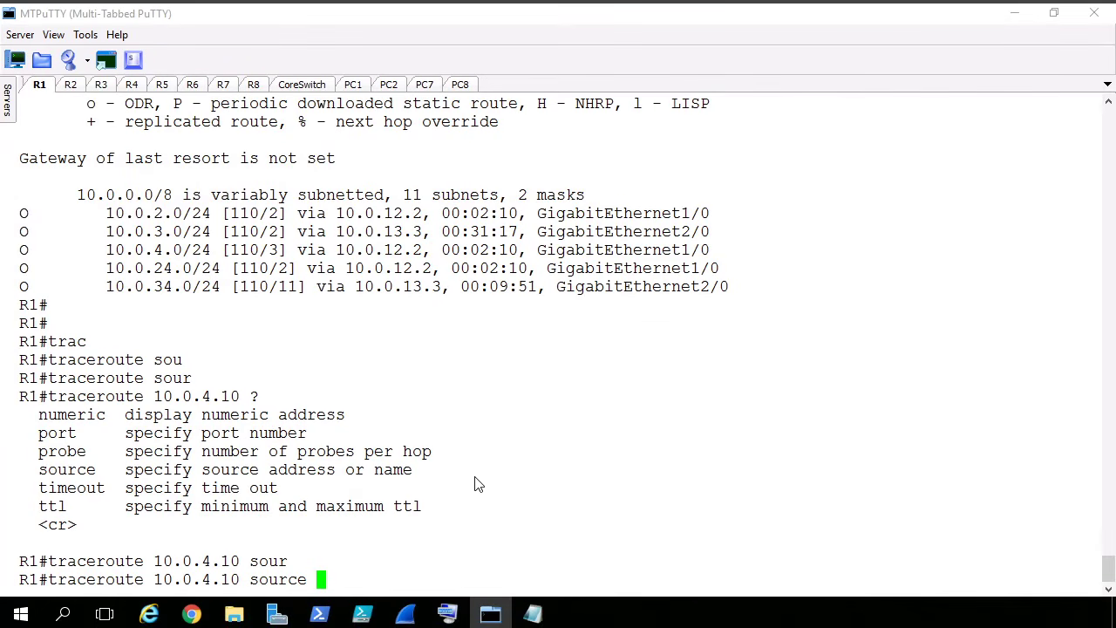
# - List the possible source arguments, quit the listing, and run traceroute 10.0.4.10 source gig 0/0 on R1
pyautogui.write('?')
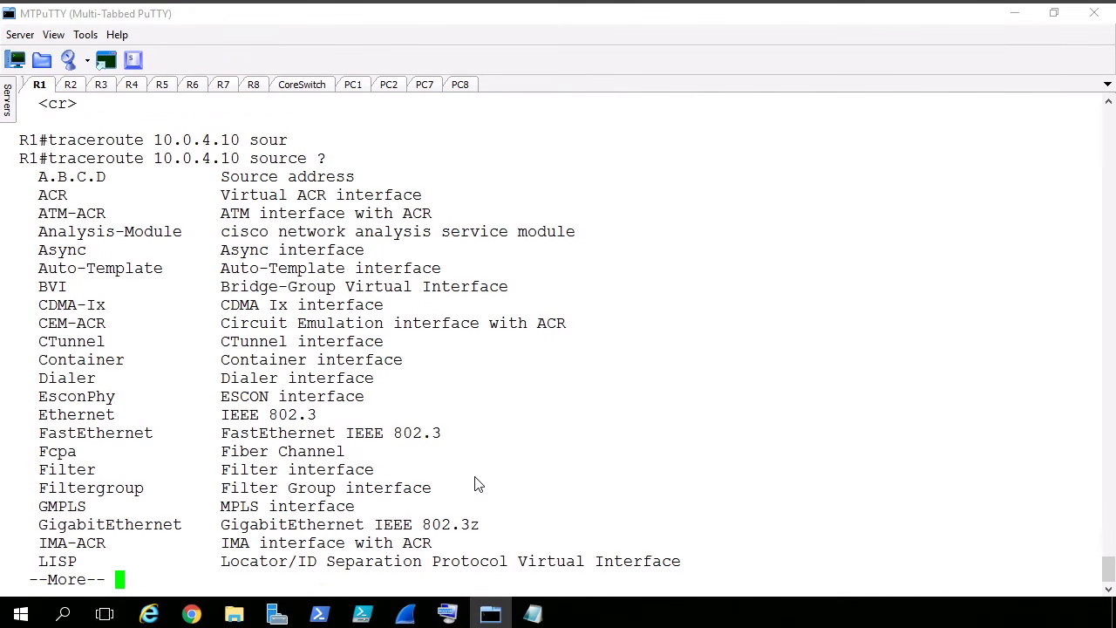
pyautogui.write('qgig 0/0')
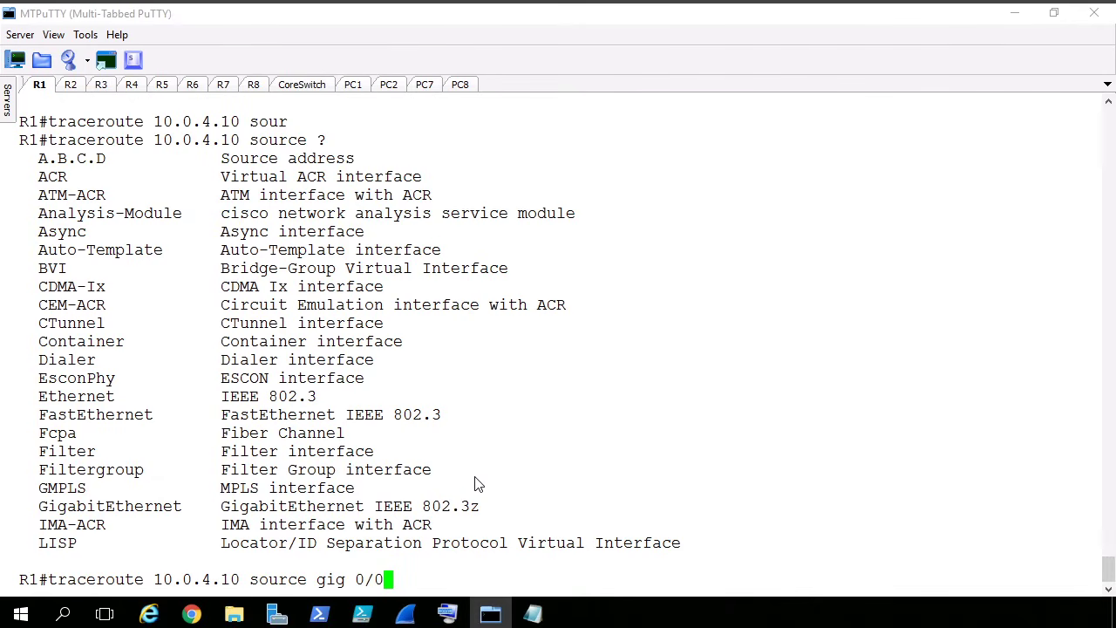
pyautogui.press('Return')
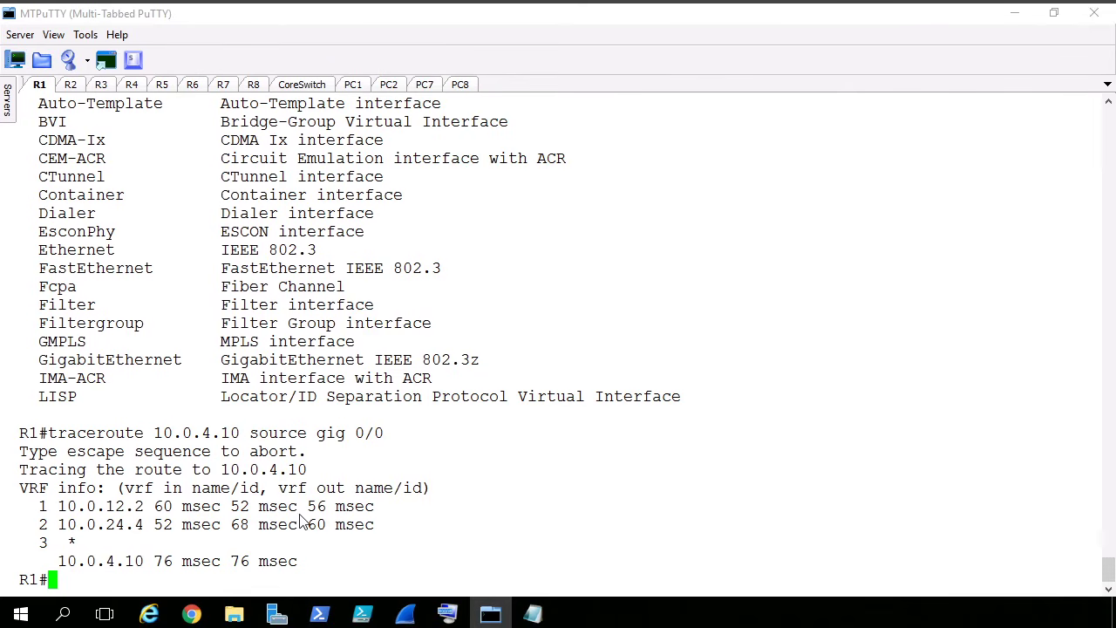
# - Repeat the traceroute to 10.0.4.10 sourced from gig 0/0 and highlight the last octet of the final hop's address
pyautogui.press('Up')
pyautogui.press('Return')
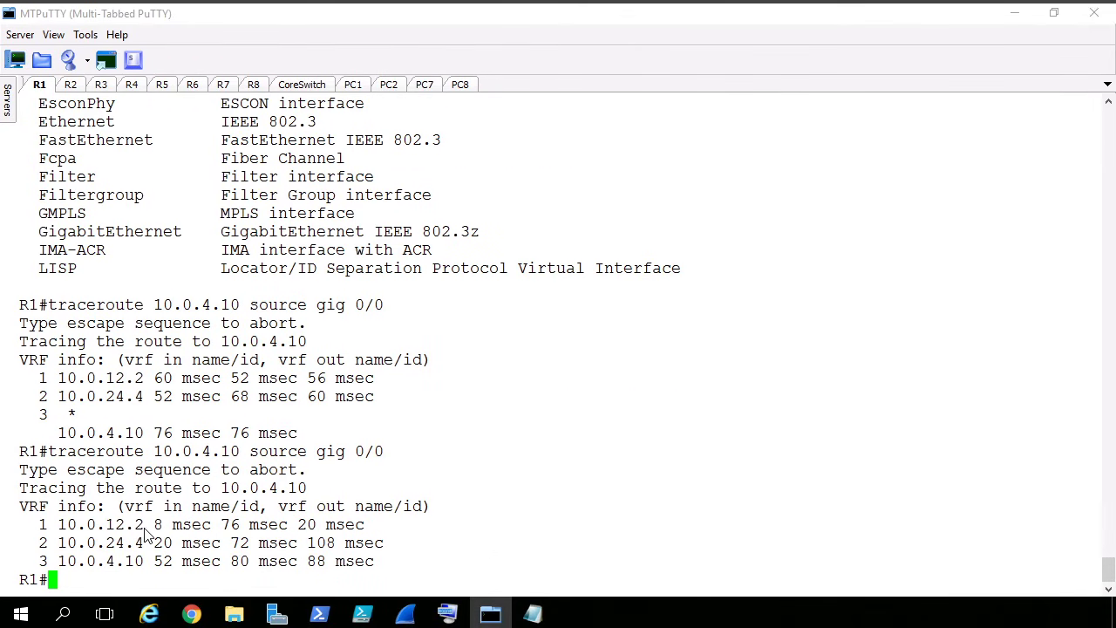
pyautogui.moveTo(145, 529); pyautogui.dragTo(141, 565)
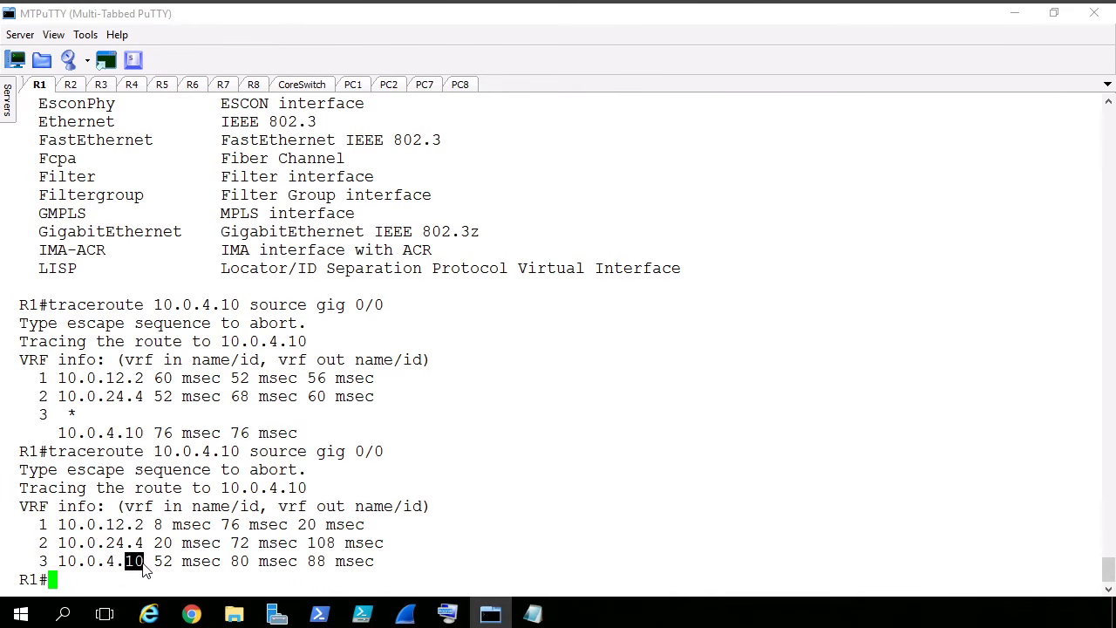